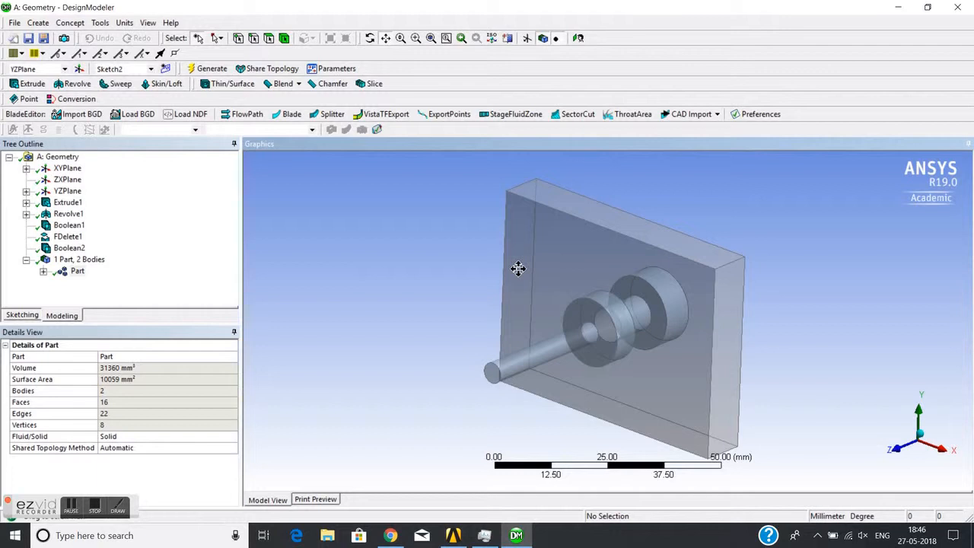
# Explode the two-body part into separate parts and highlight the block and the stepped shaft individually to check them
pyautogui.click(75, 274)
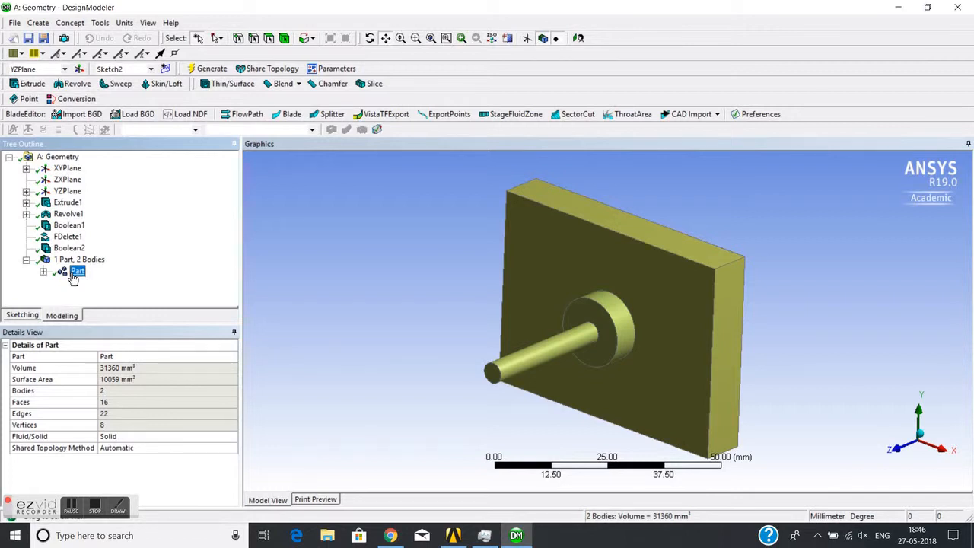
pyautogui.rightClick(73, 278)
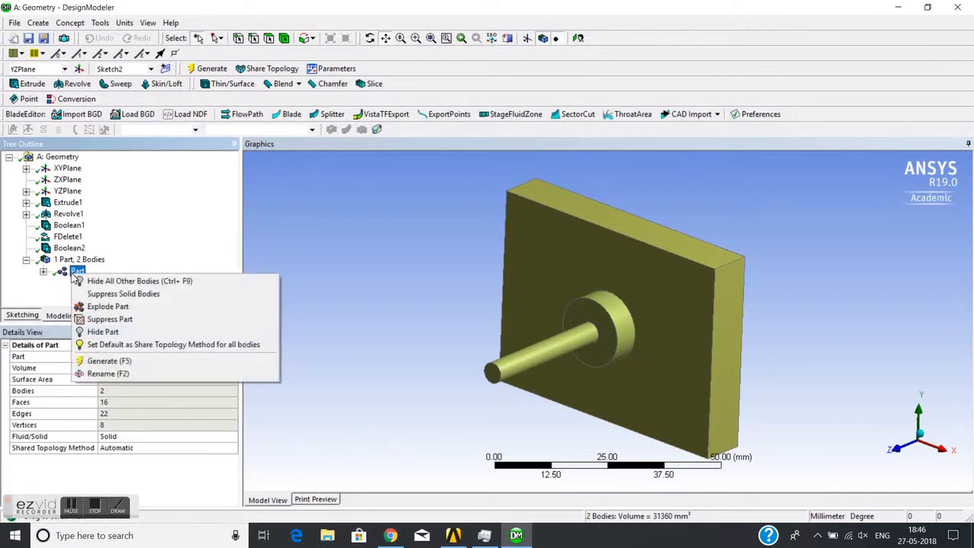
pyautogui.click(106, 306)
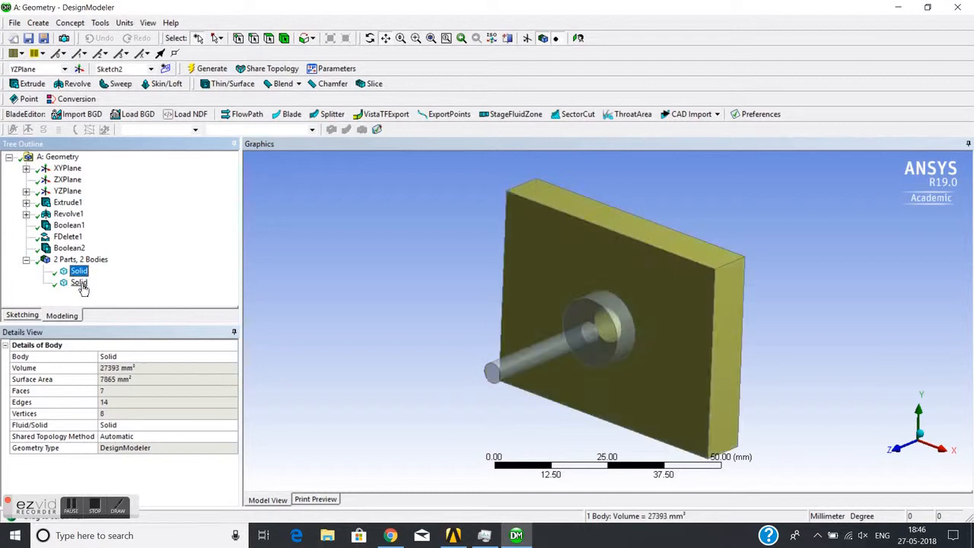
pyautogui.click(80, 283)
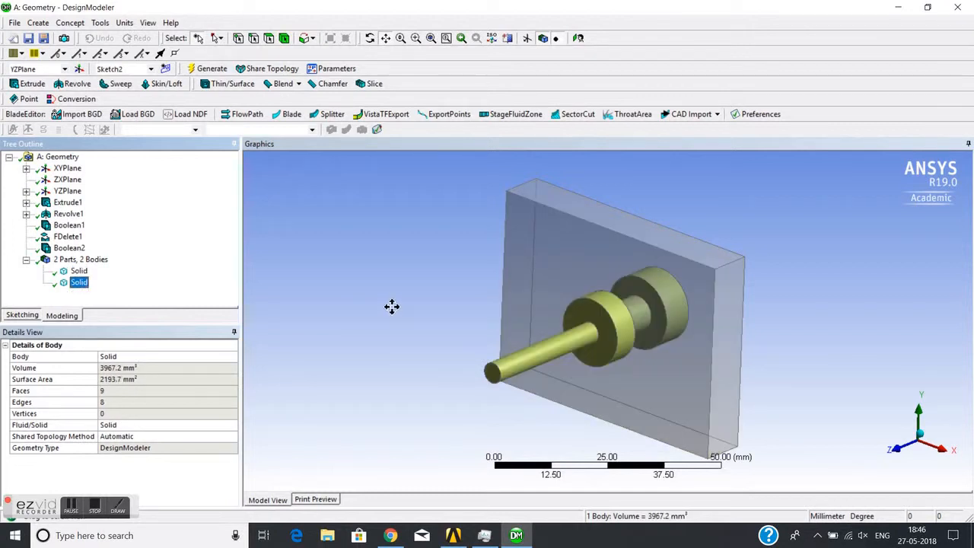
pyautogui.click(78, 272)
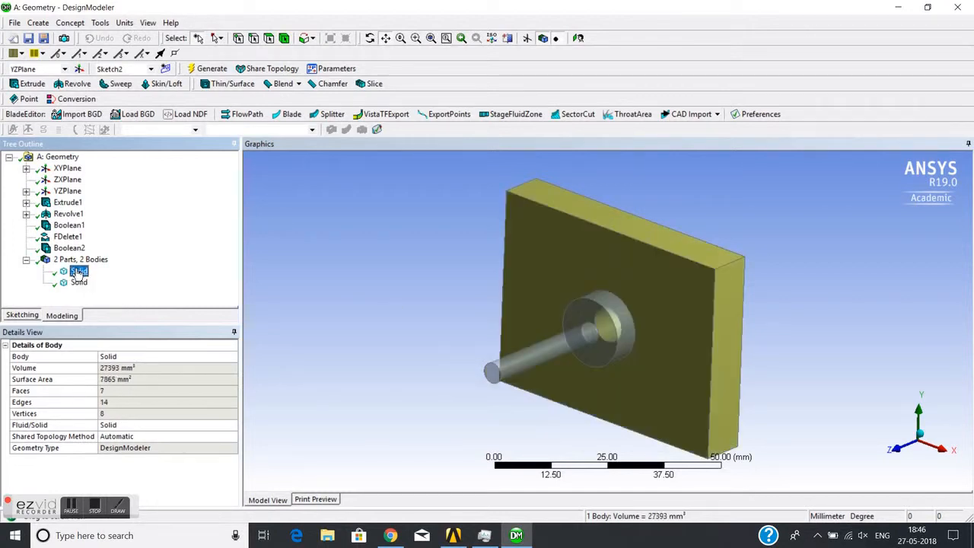
pyautogui.click(73, 286)
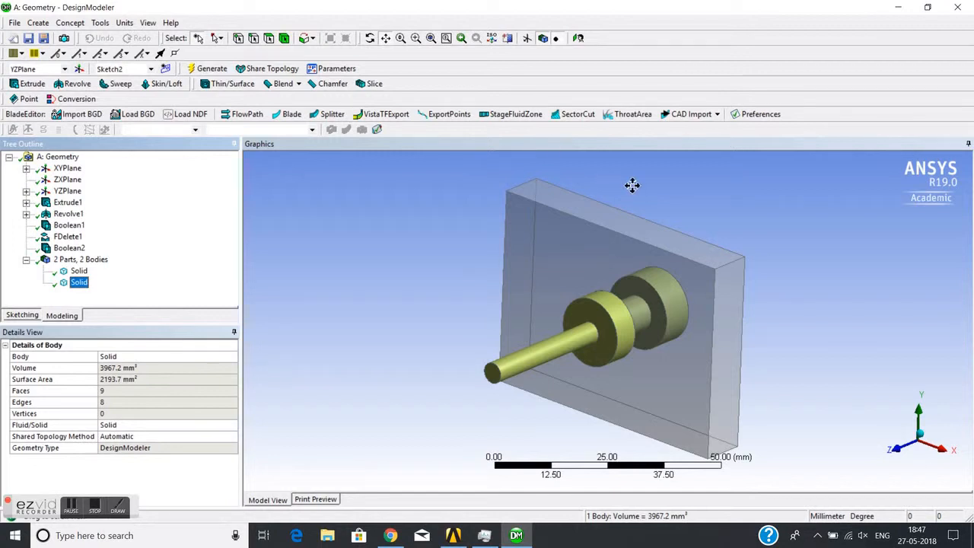
pyautogui.click(75, 509)
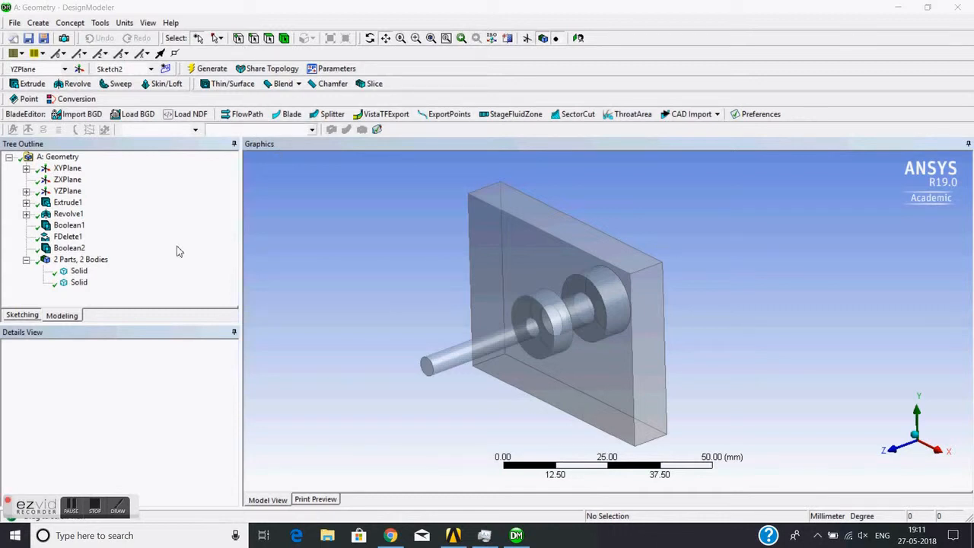
# Hide the rectangular block body so only the stepped shaft is shown
pyautogui.click(79, 271)
pyautogui.rightClick(79, 271)
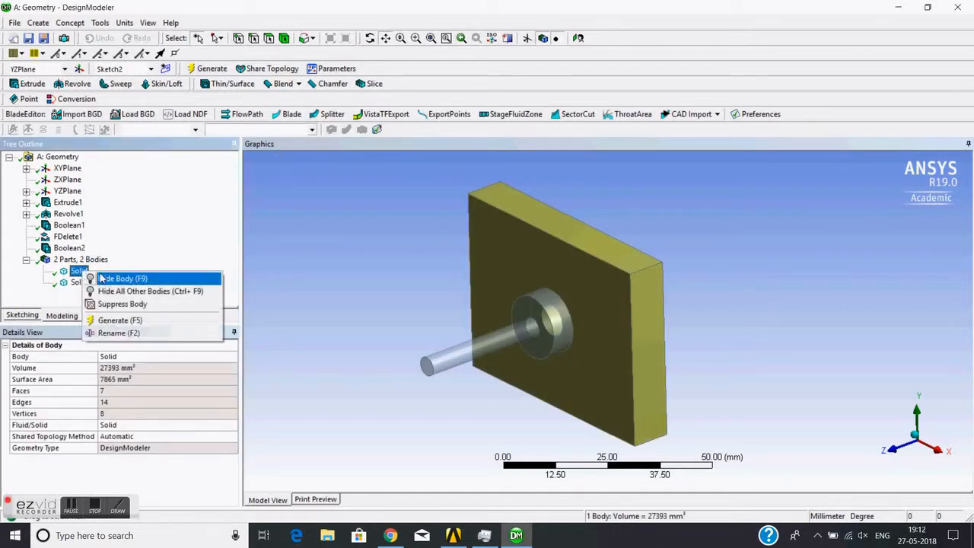
pyautogui.click(130, 277)
pyautogui.scroll(3, 487, 297)
pyautogui.moveTo(513, 288); pyautogui.dragTo(532, 302, button='middle')
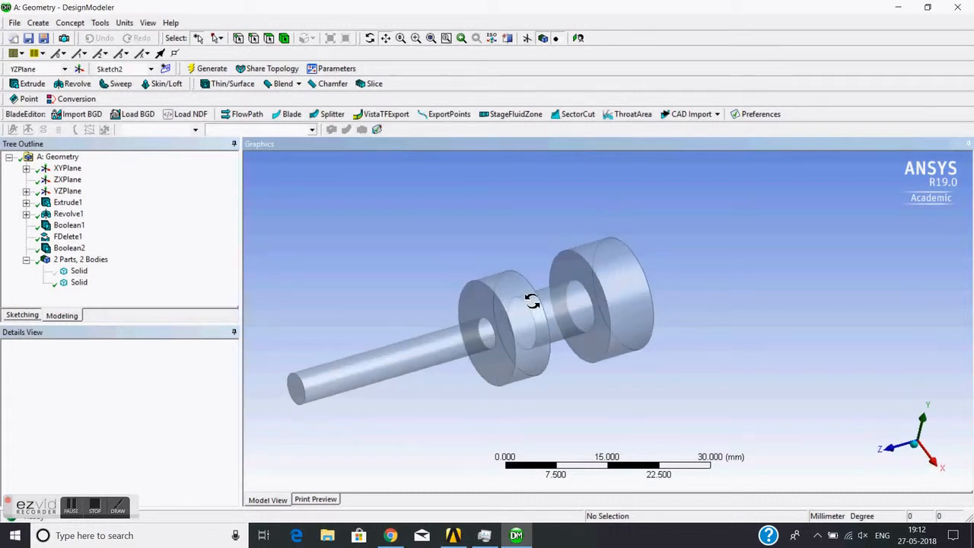
# Create a slice feature for the stepped shaft body and set its slice type to Slice by Surface
pyautogui.click(77, 283)
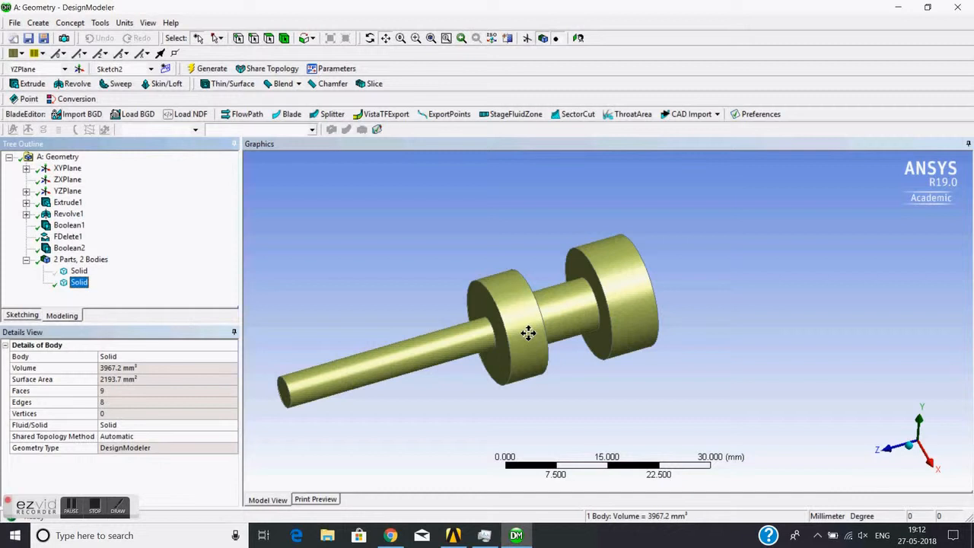
pyautogui.moveTo(434, 293); pyautogui.dragTo(482, 279)
pyautogui.scroll(-2, 483, 279)
pyautogui.scroll(3, 483, 280)
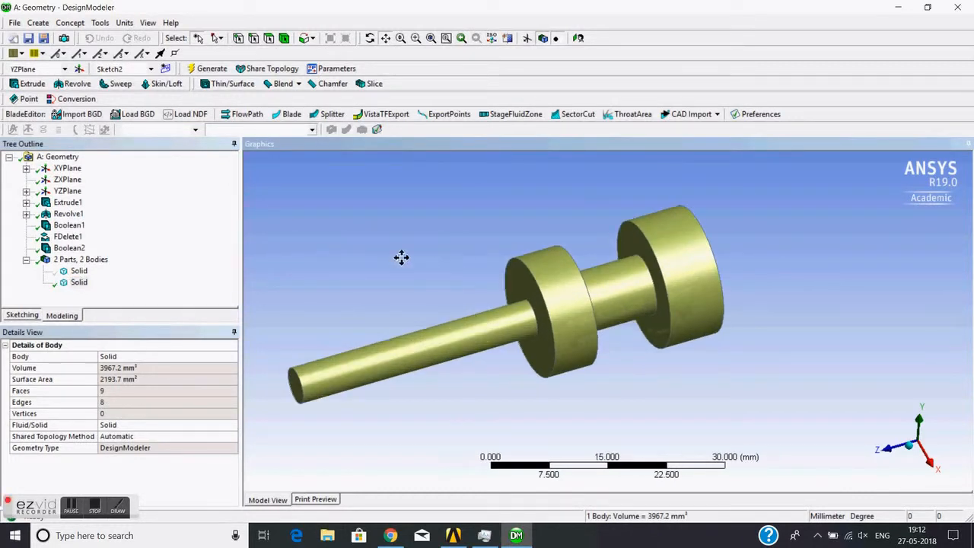
pyautogui.moveTo(433, 255); pyautogui.dragTo(457, 244, button='middle')
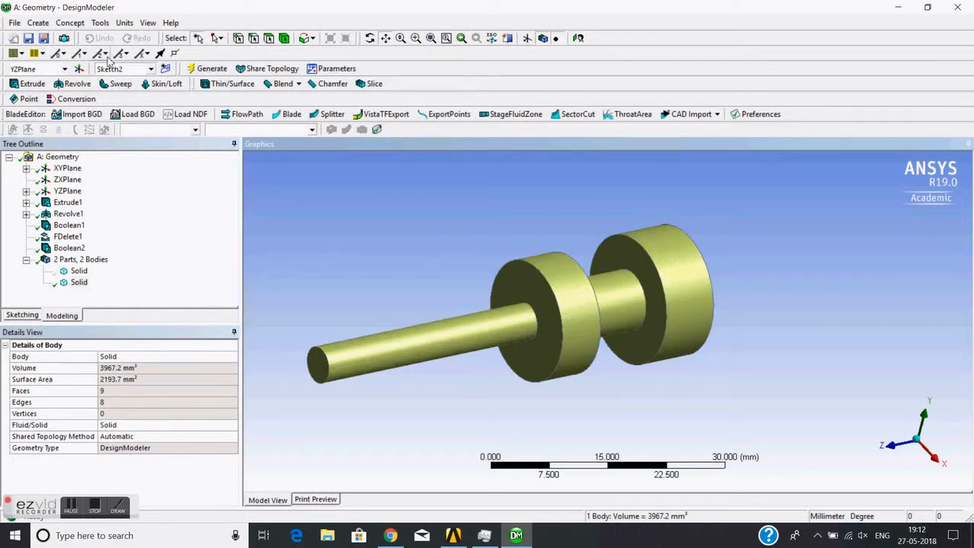
pyautogui.click(38, 23)
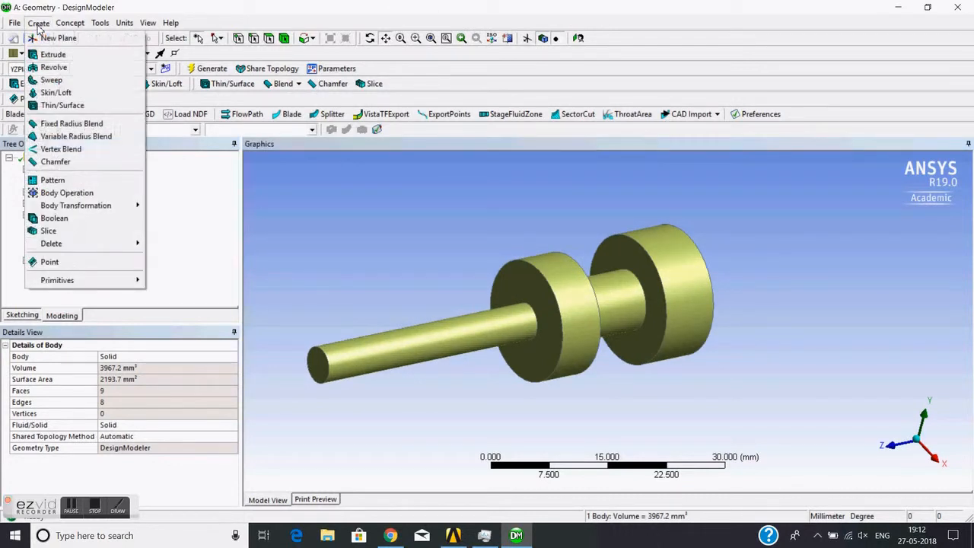
pyautogui.click(49, 230)
pyautogui.click(114, 379)
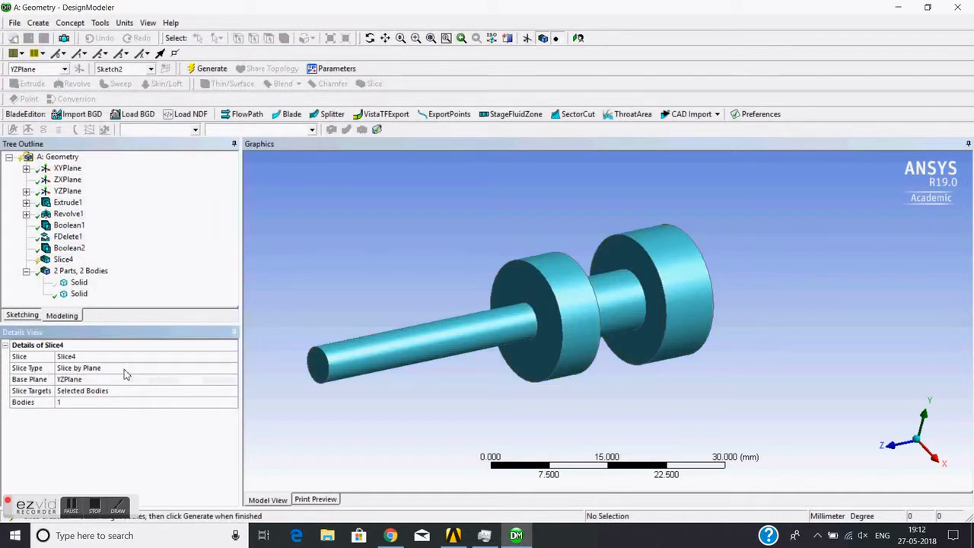
pyautogui.click(232, 370)
pyautogui.click(232, 369)
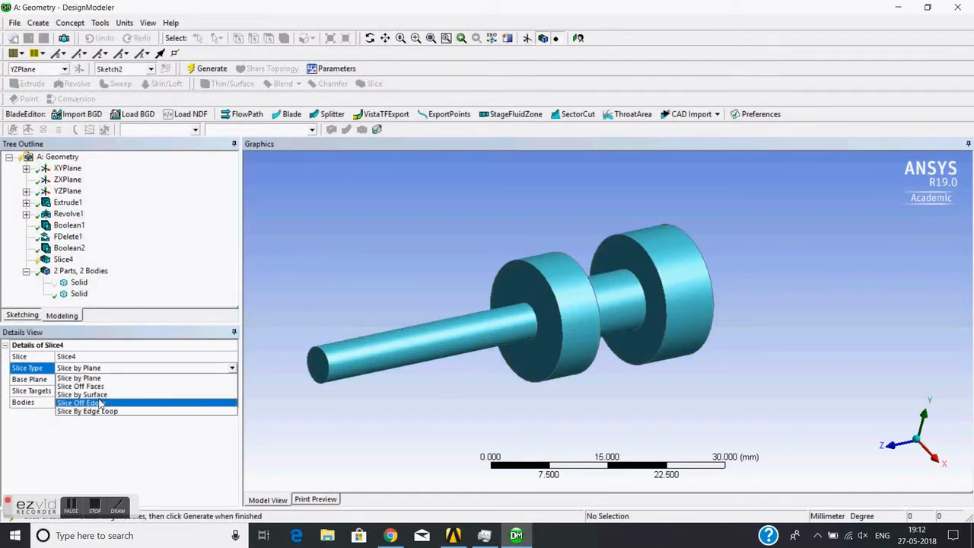
pyautogui.click(212, 400)
pyautogui.click(232, 369)
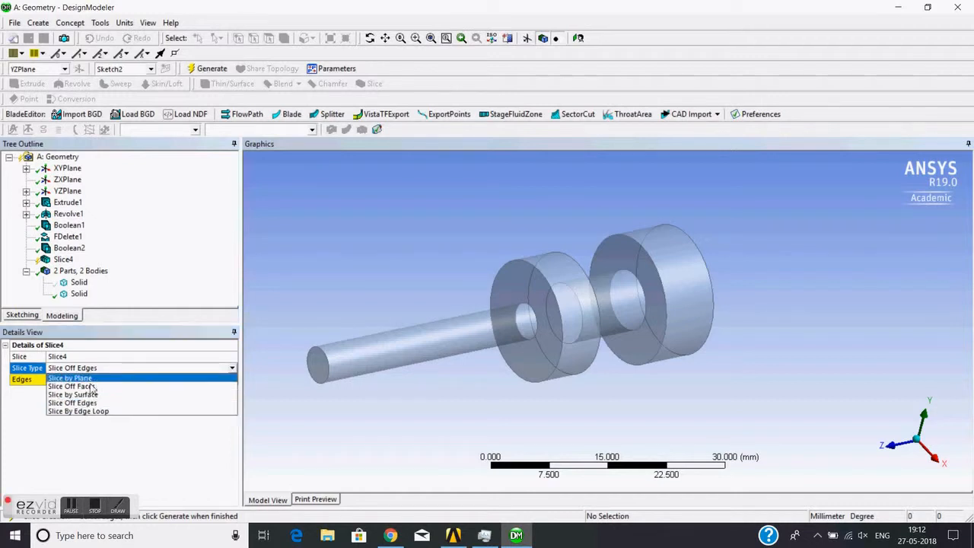
pyautogui.click(99, 390)
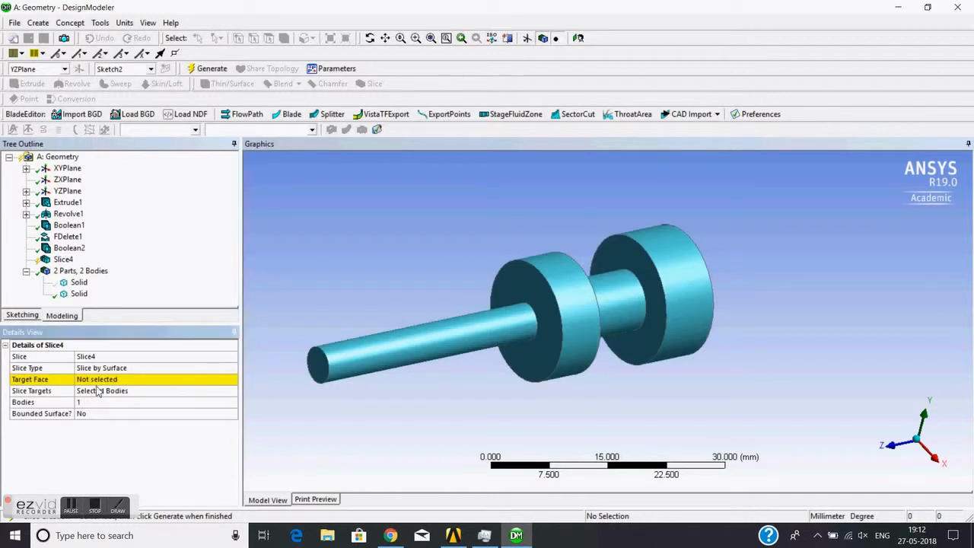
# Use the first disc's flat face on the thin rod side as the target face and generate the slice
pyautogui.click(534, 283)
pyautogui.click(129, 379)
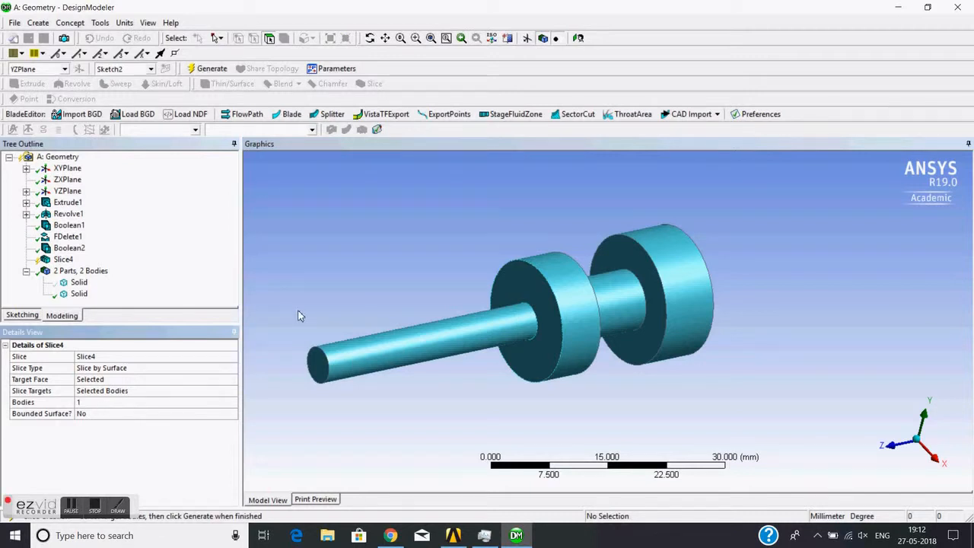
pyautogui.click(80, 403)
pyautogui.click(83, 403)
pyautogui.click(207, 69)
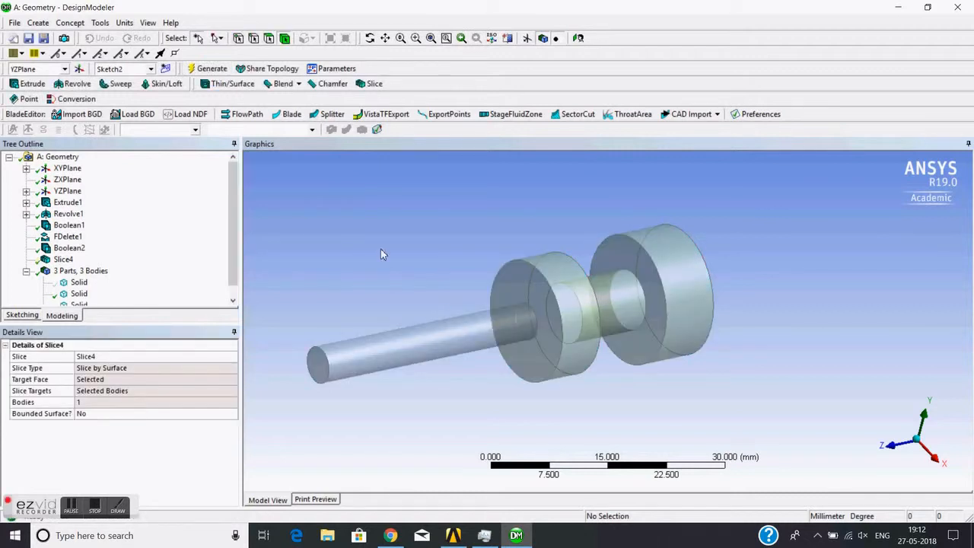
# Examine the bodies produced by the slice, checking the thin rod and the two-disc portion separately
pyautogui.click(285, 41)
pyautogui.click(430, 342)
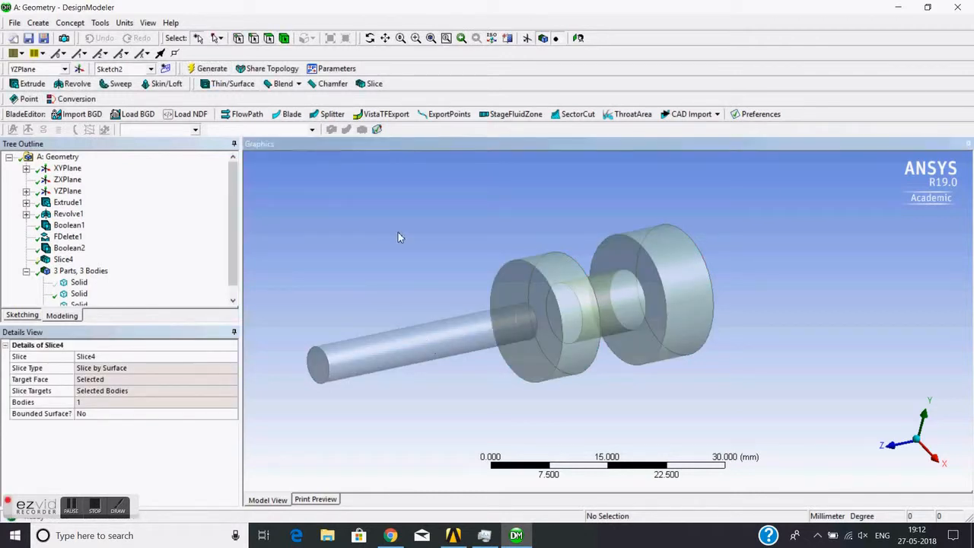
pyautogui.click(463, 342)
pyautogui.moveTo(463, 234); pyautogui.dragTo(437, 233, button='middle')
pyautogui.click(589, 318)
pyautogui.moveTo(234, 258); pyautogui.dragTo(234, 278)
pyautogui.click(412, 238)
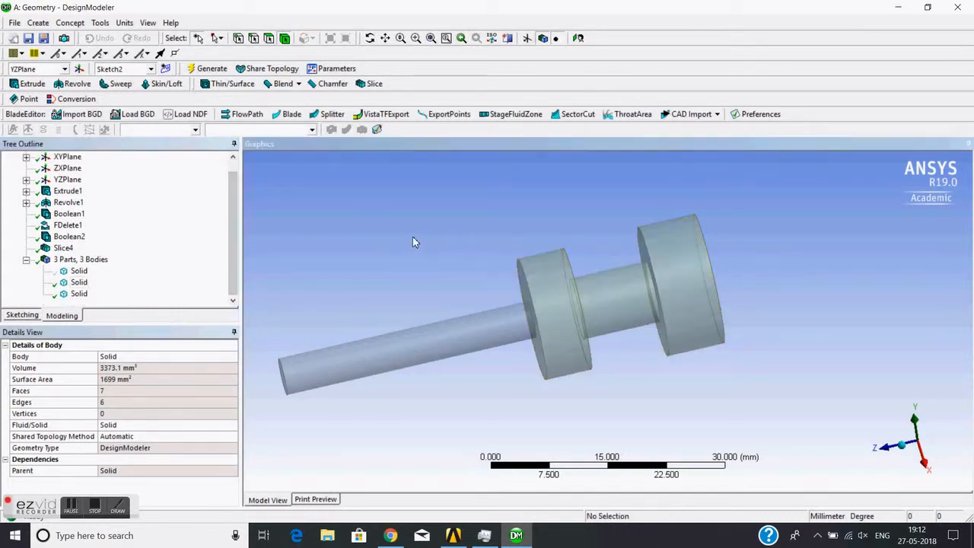
pyautogui.click(80, 282)
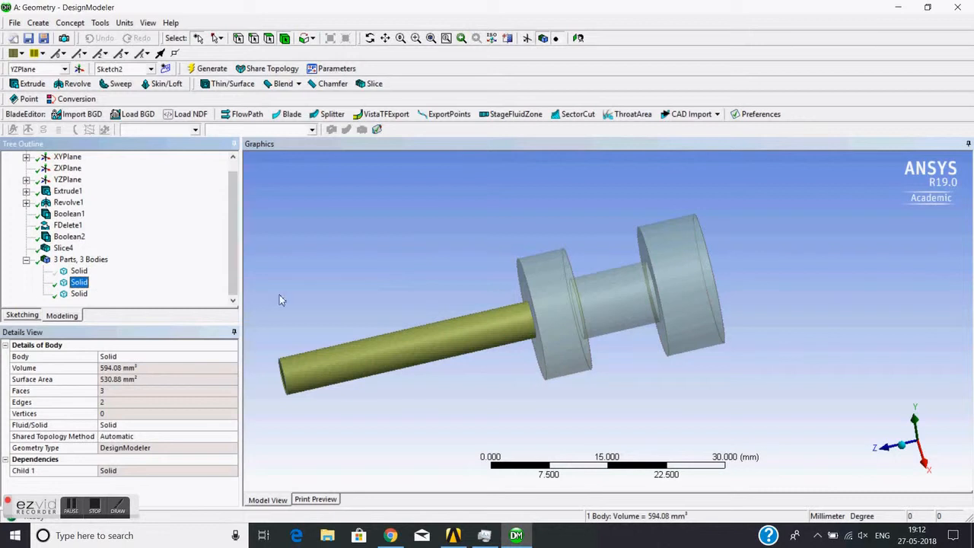
# Slice the two-disc body by surface, using the first disc's flat face on the neck side as the target face
pyautogui.click(78, 294)
pyautogui.click(38, 23)
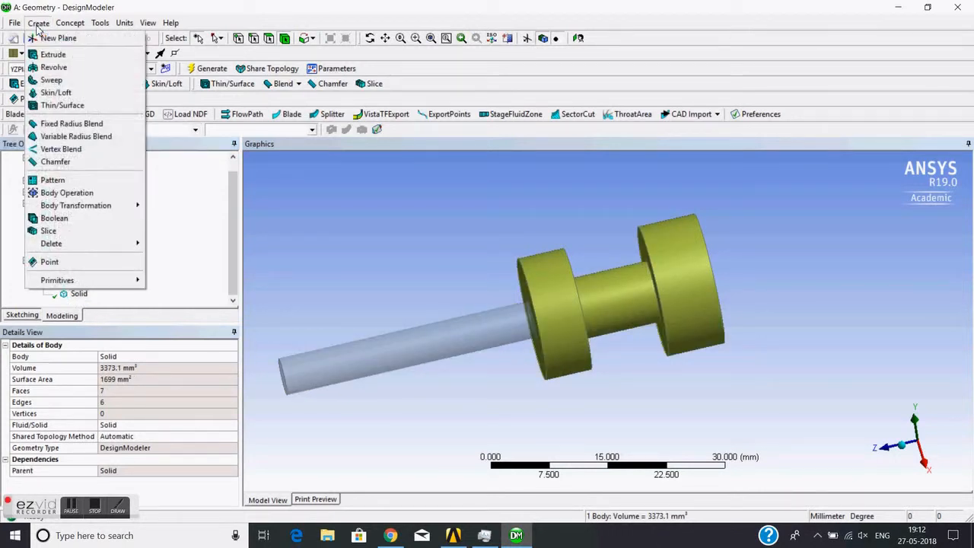
pyautogui.click(46, 227)
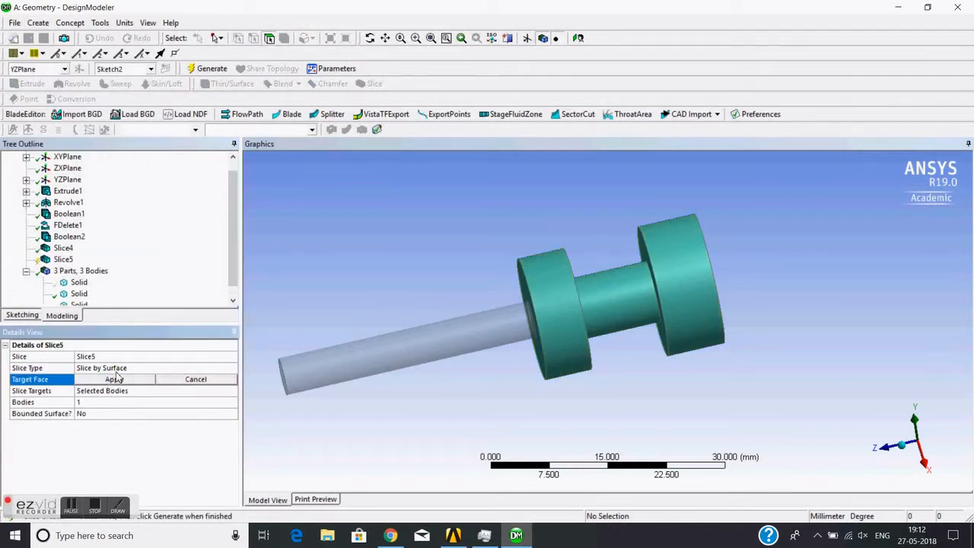
pyautogui.moveTo(560, 224); pyautogui.dragTo(560, 279, button='middle')
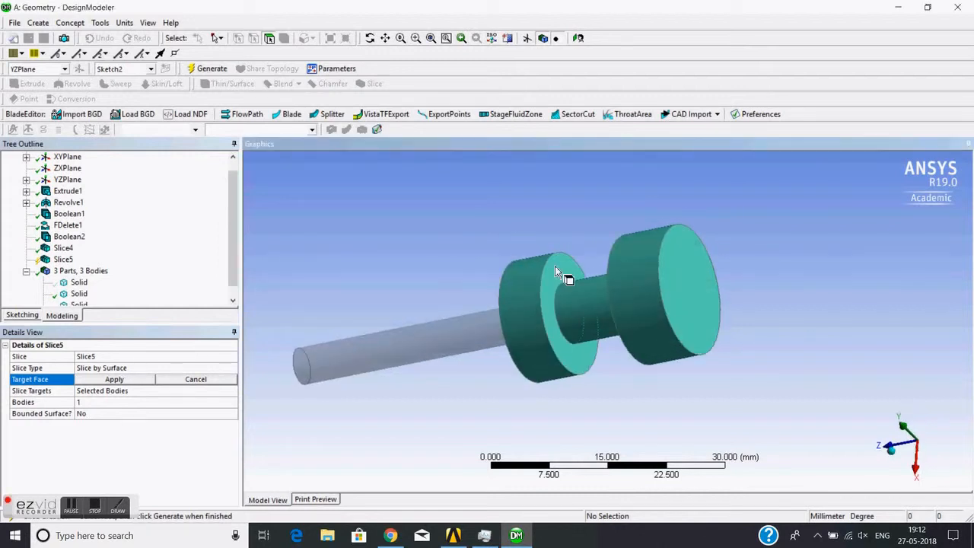
pyautogui.click(523, 288)
pyautogui.click(115, 379)
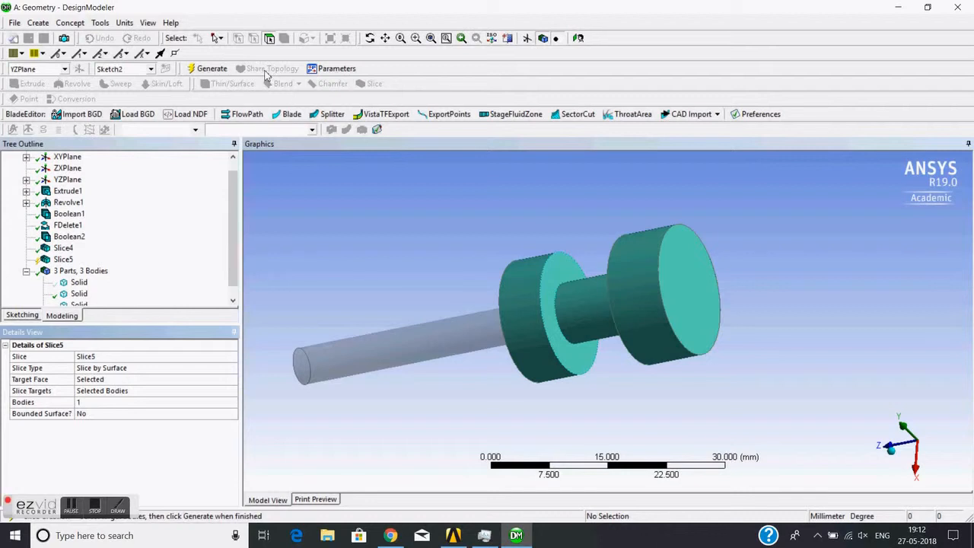
pyautogui.click(222, 73)
# Slice the neck-and-end-disc body by surface, using the end disc's flat face on the neck side as the target face
pyautogui.moveTo(426, 257); pyautogui.dragTo(455, 242, button='middle')
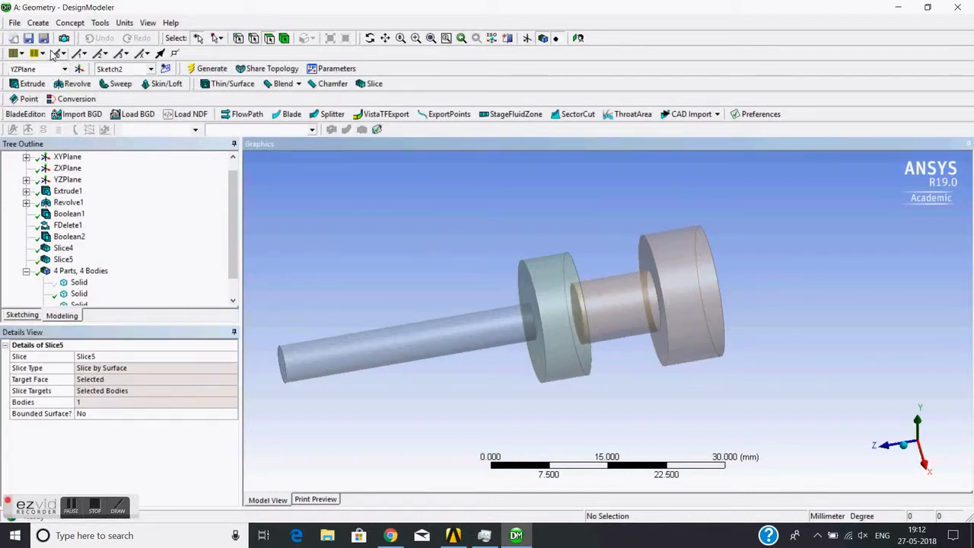
pyautogui.click(285, 39)
pyautogui.click(668, 267)
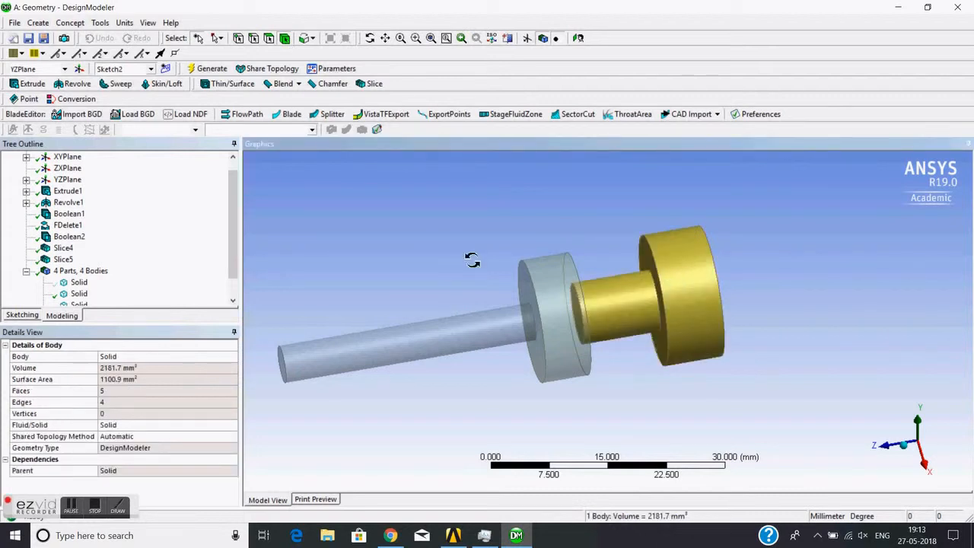
pyautogui.moveTo(467, 260); pyautogui.dragTo(494, 254, button='middle')
pyautogui.click(38, 23)
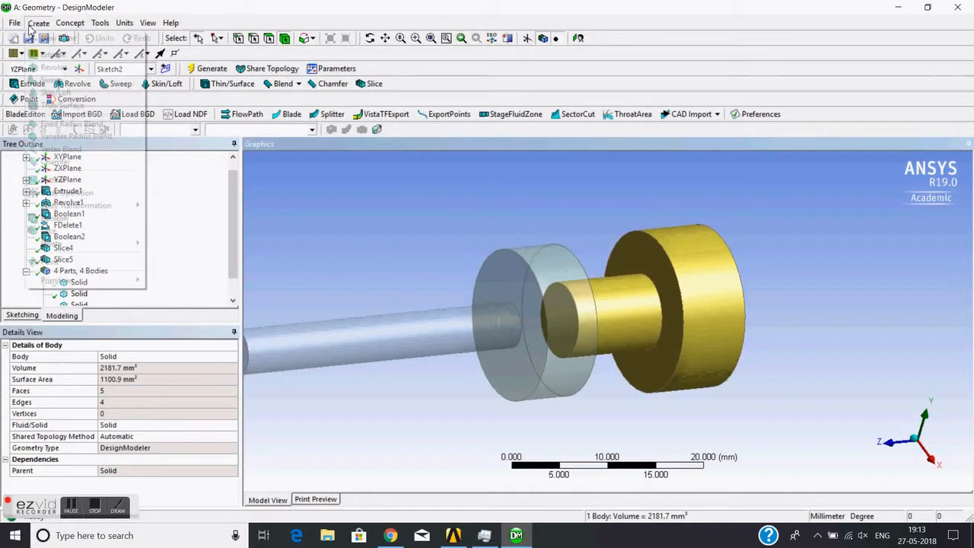
pyautogui.click(52, 232)
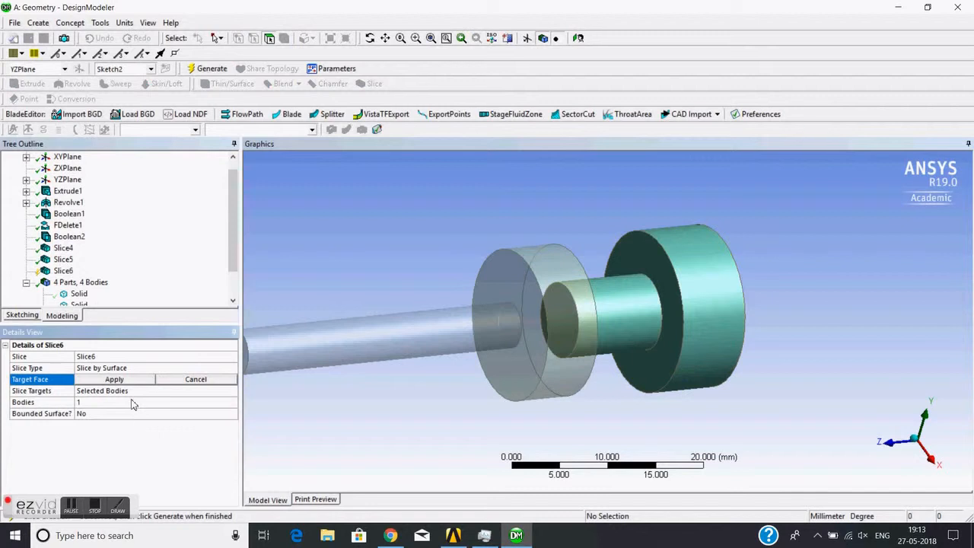
pyautogui.click(104, 380)
pyautogui.moveTo(528, 320); pyautogui.dragTo(415, 323, button='middle')
pyautogui.moveTo(557, 283); pyautogui.dragTo(650, 258, button='middle')
pyautogui.click(649, 259)
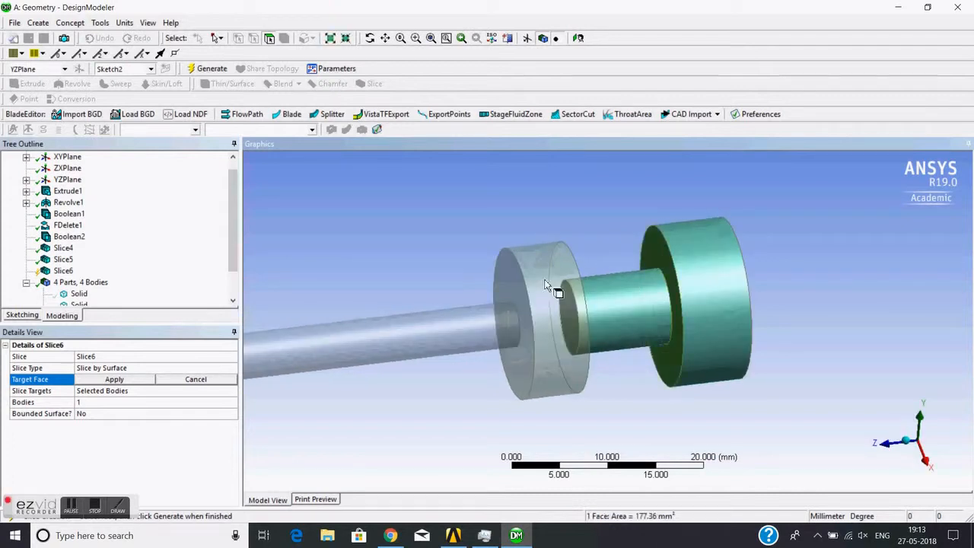
pyautogui.click(115, 382)
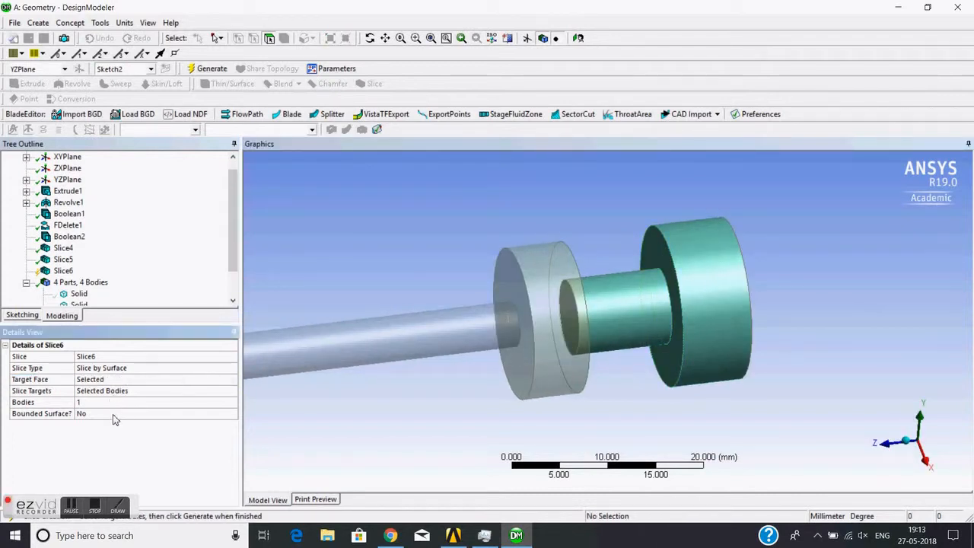
pyautogui.click(207, 68)
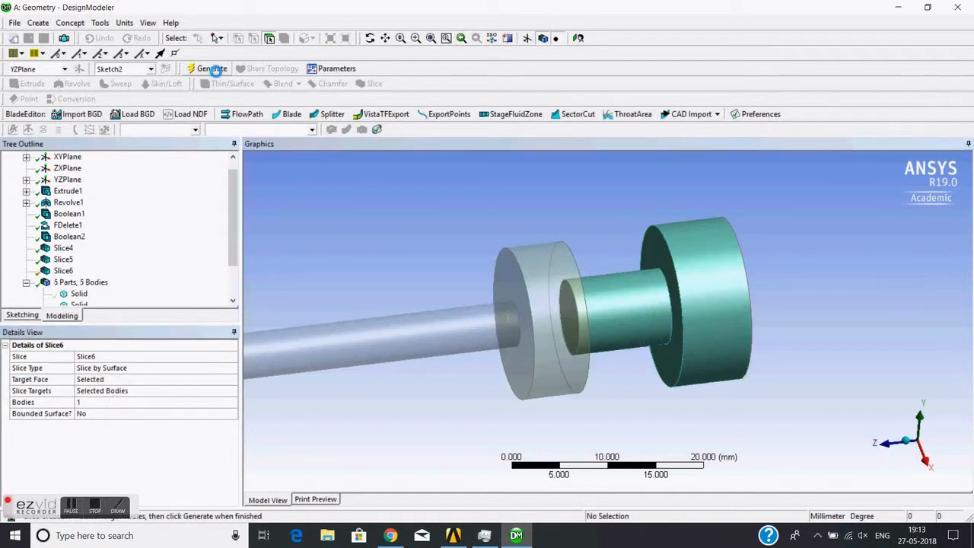
pyautogui.scroll(-2, 430, 258)
pyautogui.keyDown('ctrl'); pyautogui.moveTo(489, 318); pyautogui.dragTo(525, 294, button='middle'); pyautogui.keyUp('ctrl')
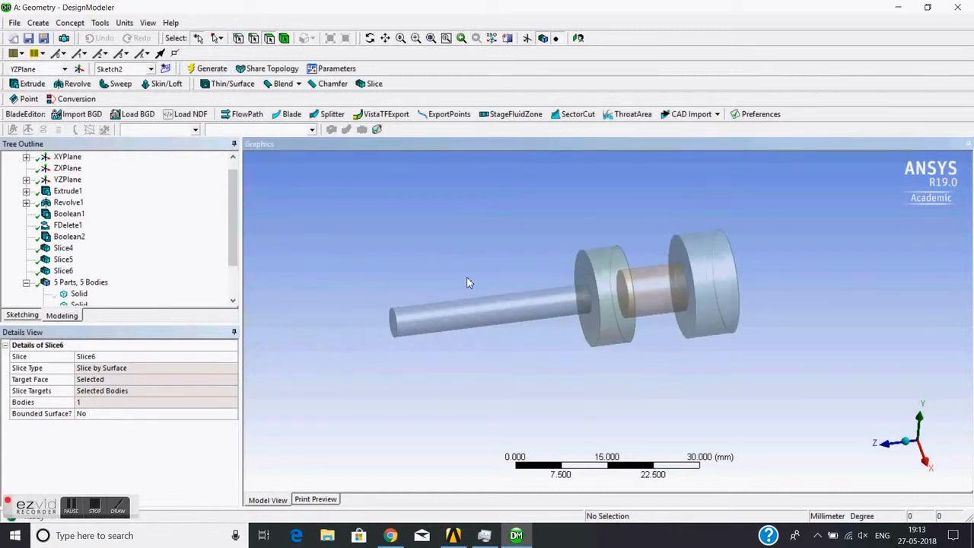
pyautogui.scroll(-1, 131, 243)
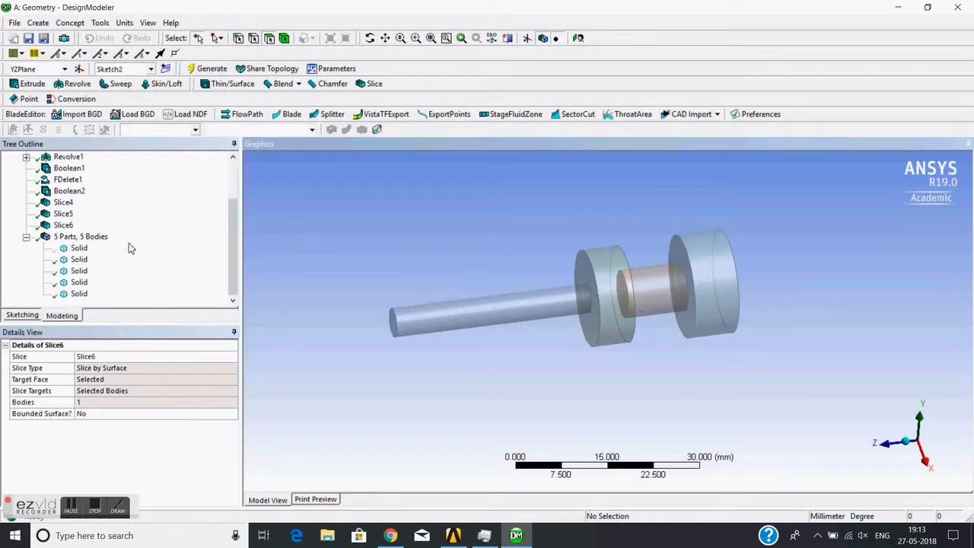
# Check the sliced disc, neck and end-disc bodies, and form one new part from the four shaft solids
pyautogui.click(78, 271)
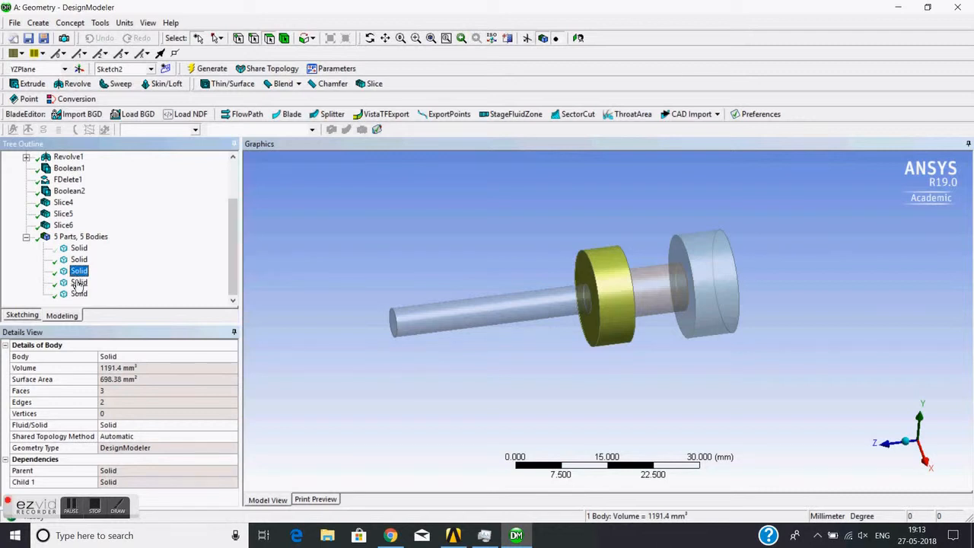
pyautogui.click(79, 283)
pyautogui.click(79, 295)
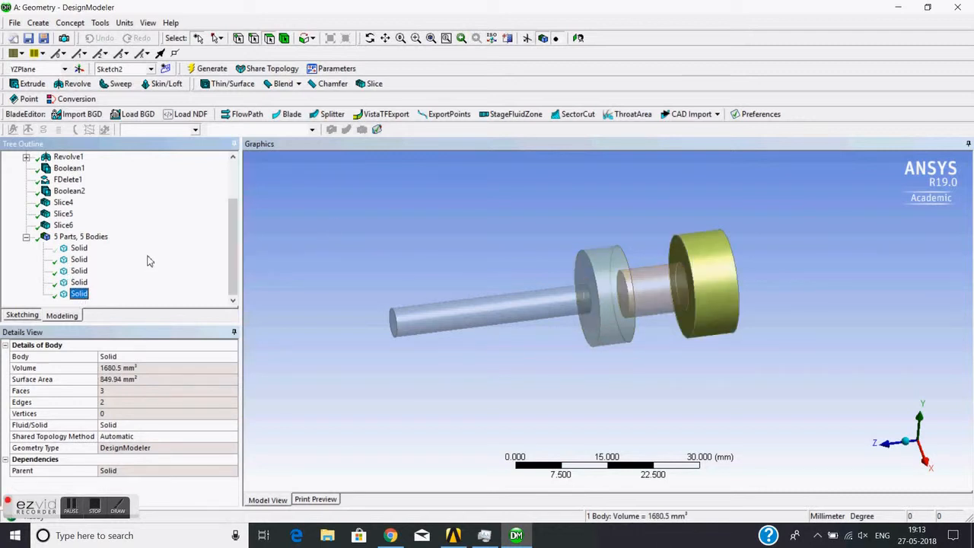
pyautogui.click(502, 236)
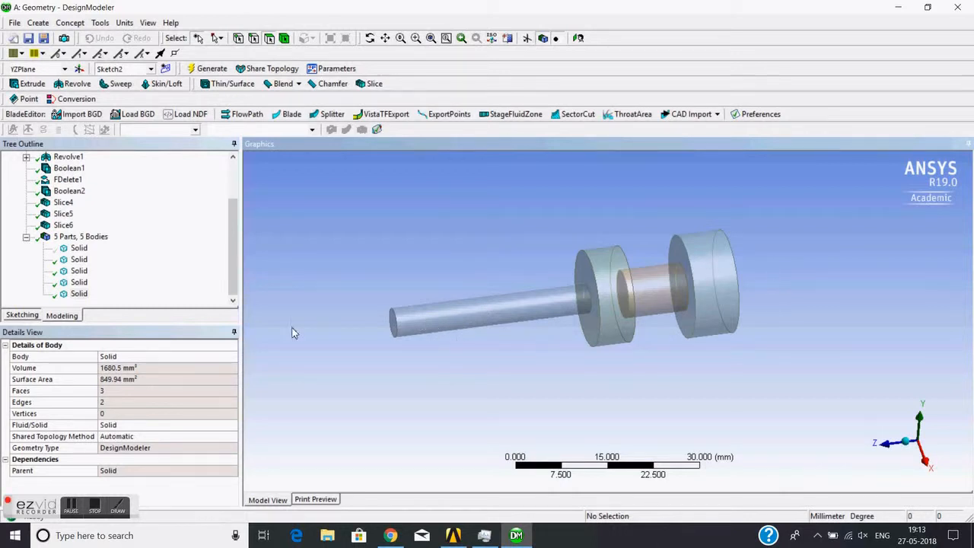
pyautogui.click(79, 260)
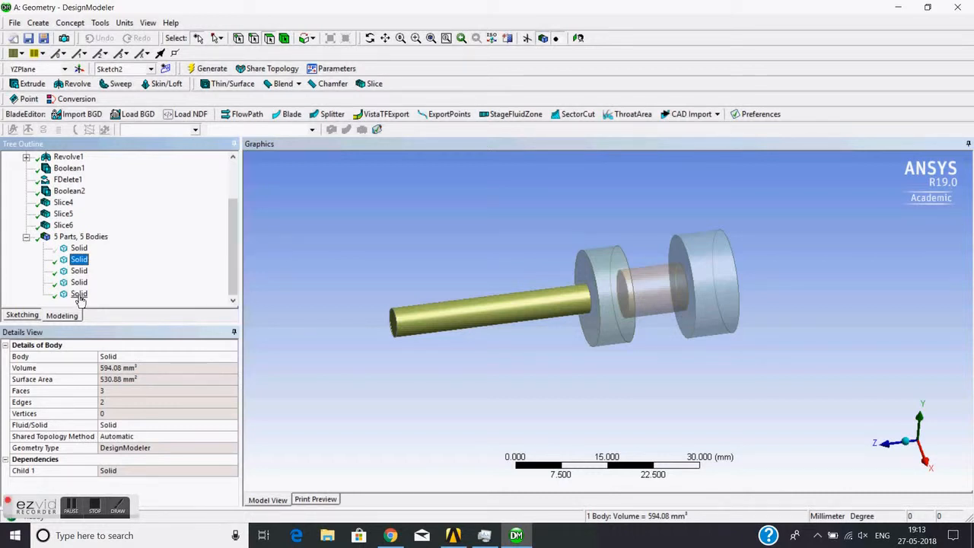
pyautogui.keyDown('shift'); pyautogui.click(79, 293); pyautogui.keyUp('shift')
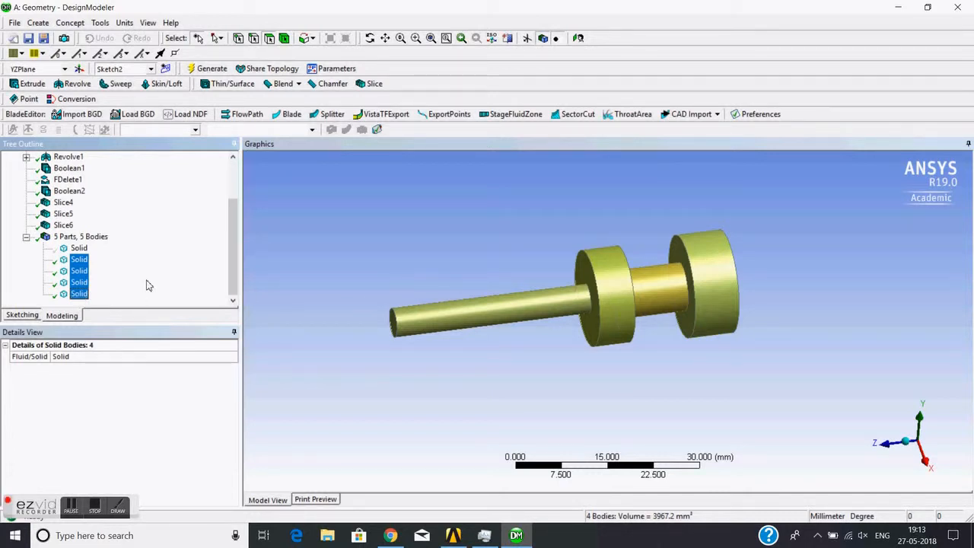
pyautogui.rightClick(80, 264)
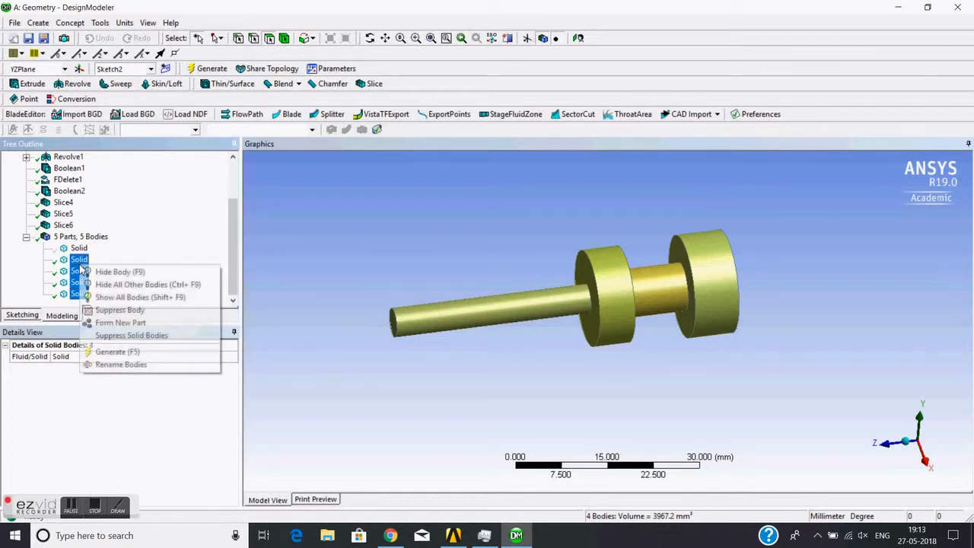
pyautogui.click(114, 324)
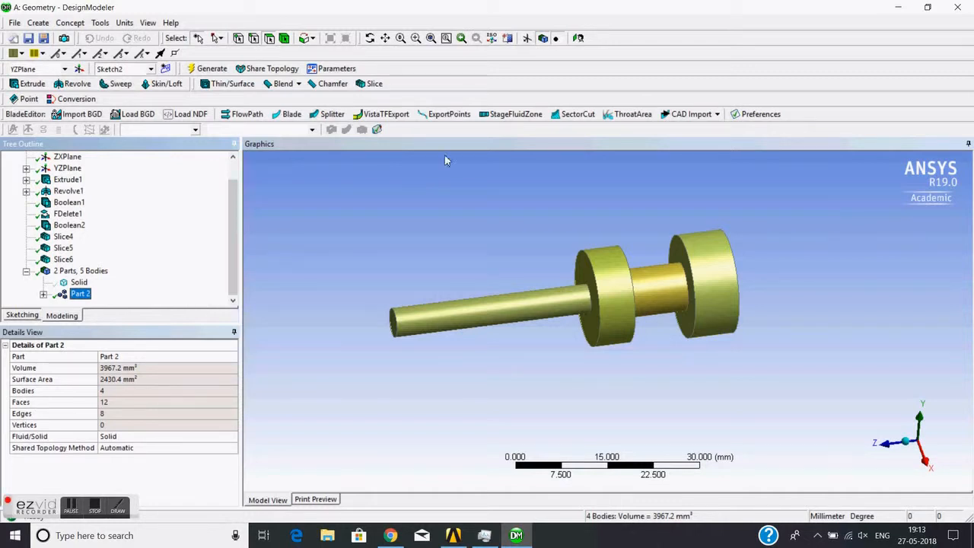
pyautogui.click(44, 294)
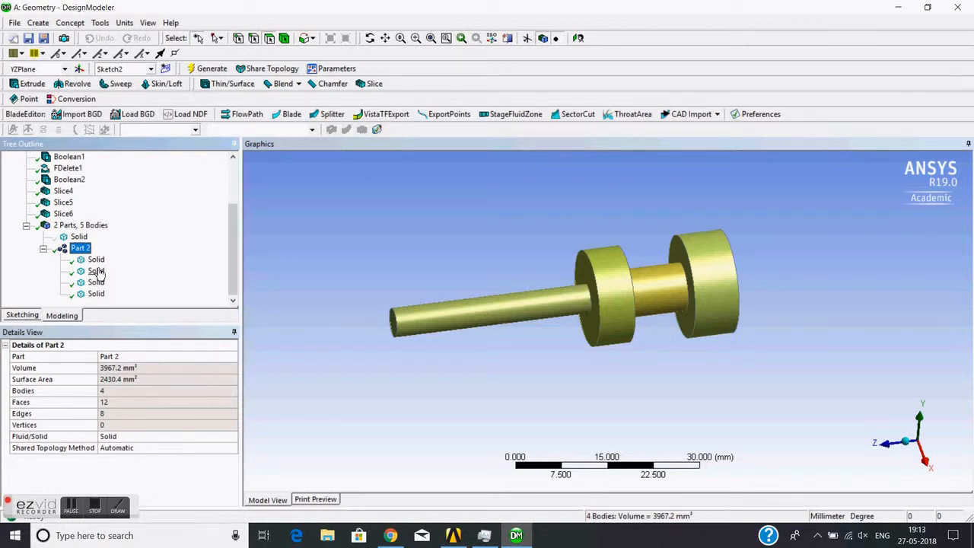
pyautogui.click(383, 258)
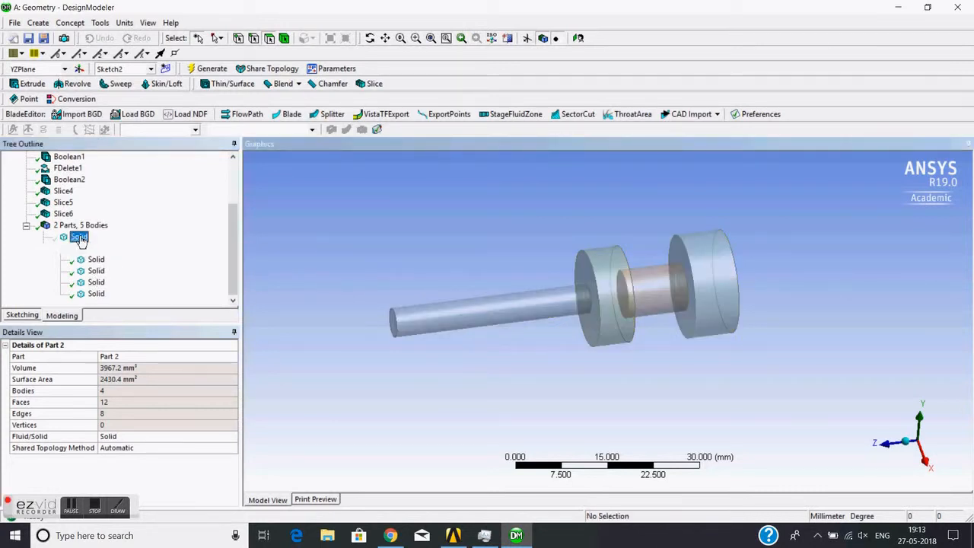
# Show the hidden rectangular block body again alongside the shaft
pyautogui.click(79, 236)
pyautogui.rightClick(80, 238)
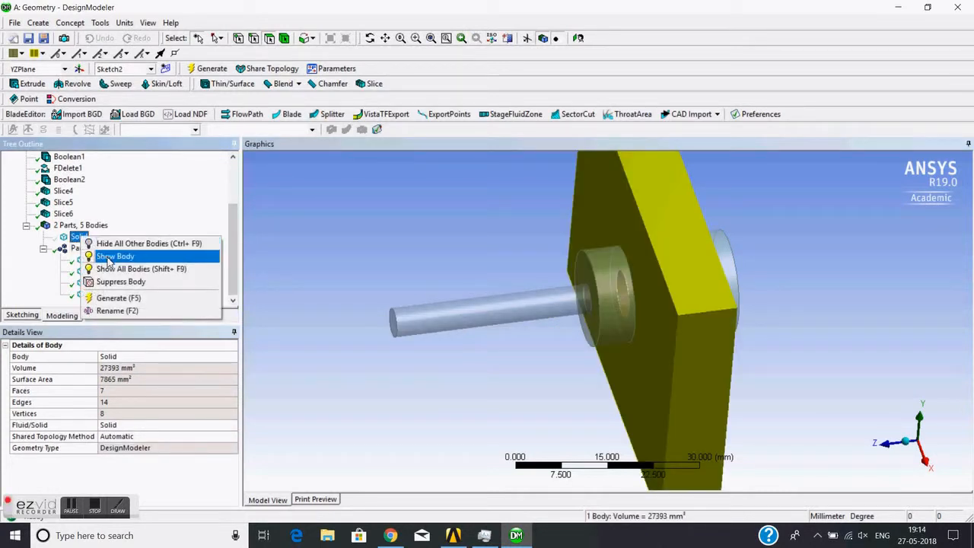
pyautogui.click(141, 258)
pyautogui.click(411, 211)
# Examine the block body and the four-body shaft part, checking how they are organised and how they fit together
pyautogui.click(80, 237)
pyautogui.moveTo(510, 241); pyautogui.dragTo(458, 245, button='middle')
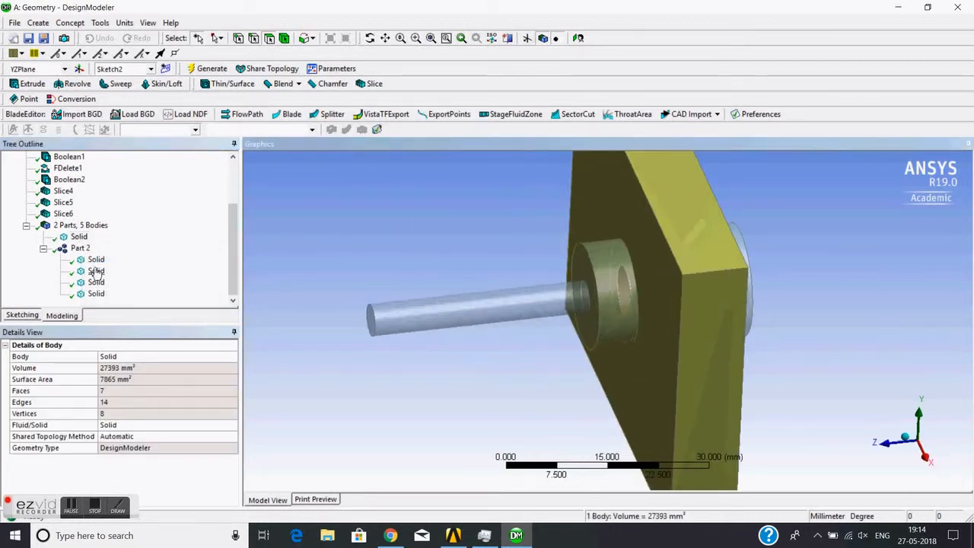
pyautogui.click(44, 248)
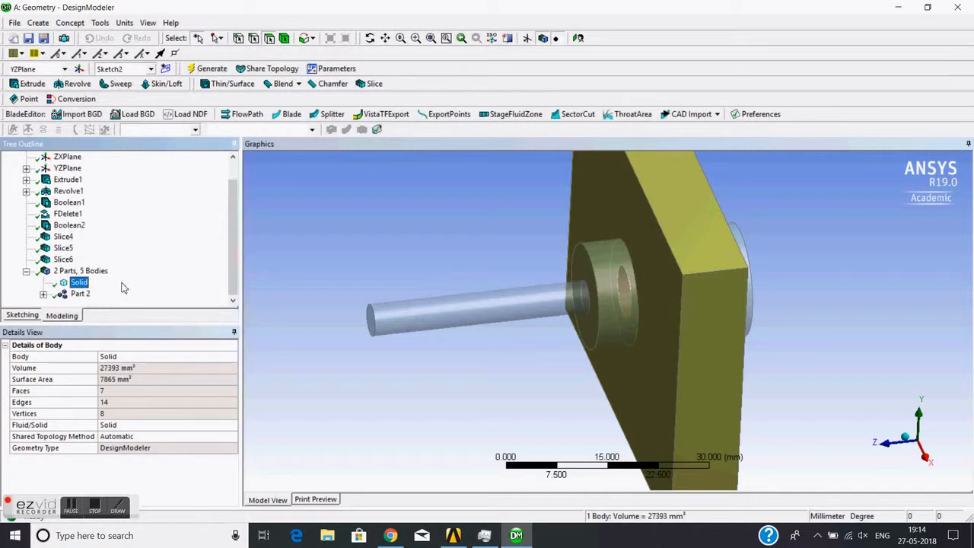
pyautogui.click(80, 294)
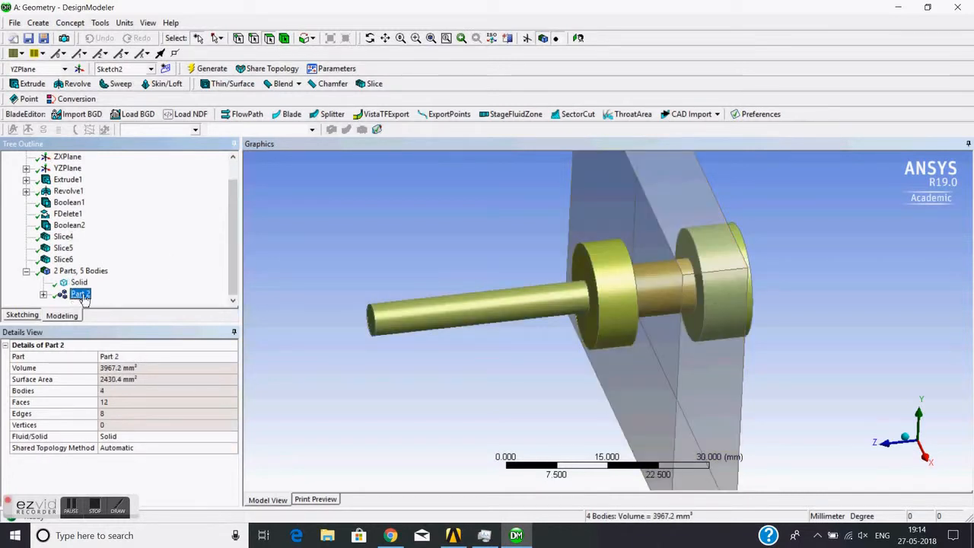
pyautogui.click(43, 294)
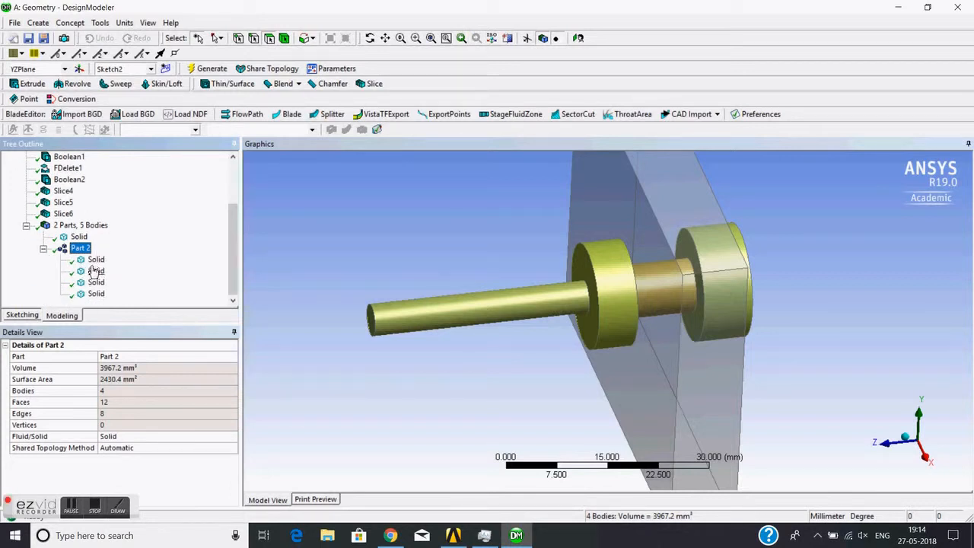
pyautogui.click(458, 203)
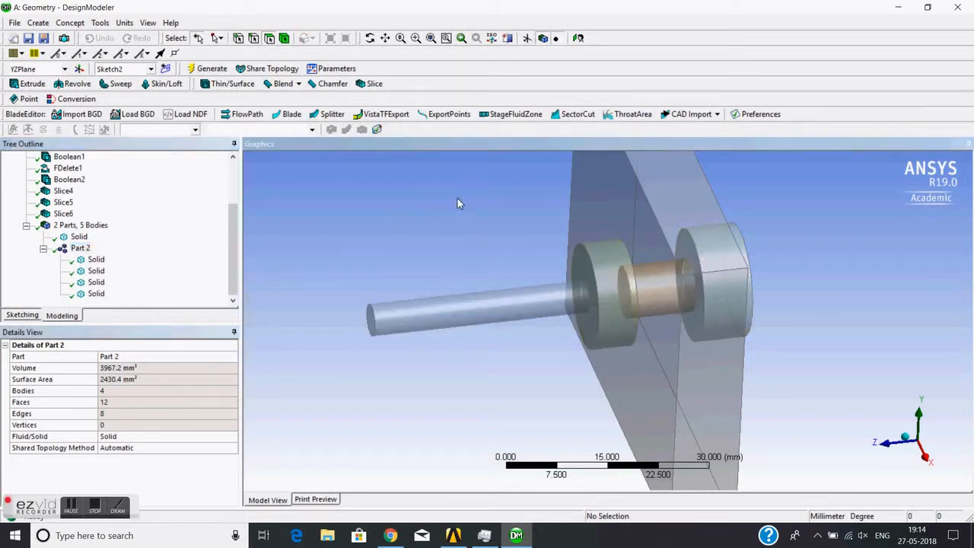
pyautogui.moveTo(422, 246); pyautogui.dragTo(450, 236, button='middle')
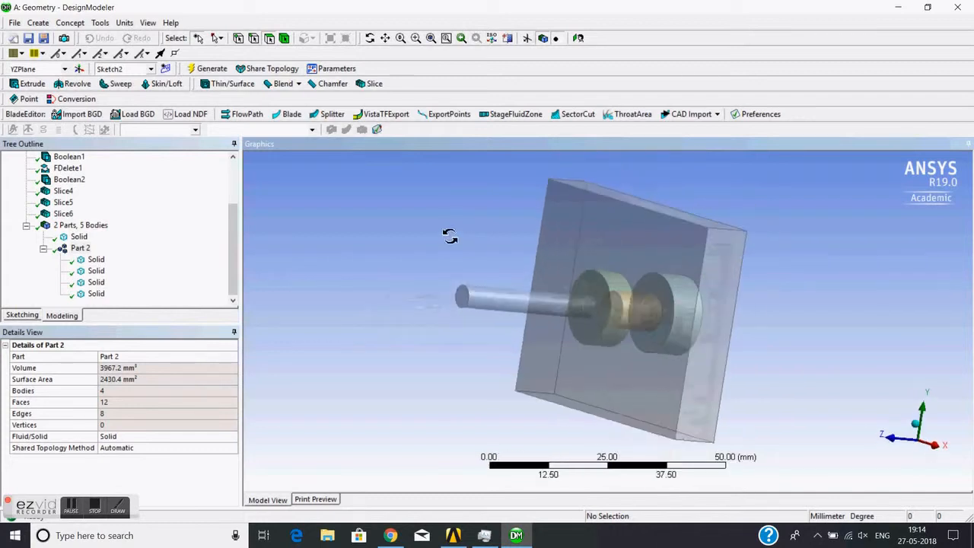
pyautogui.click(43, 249)
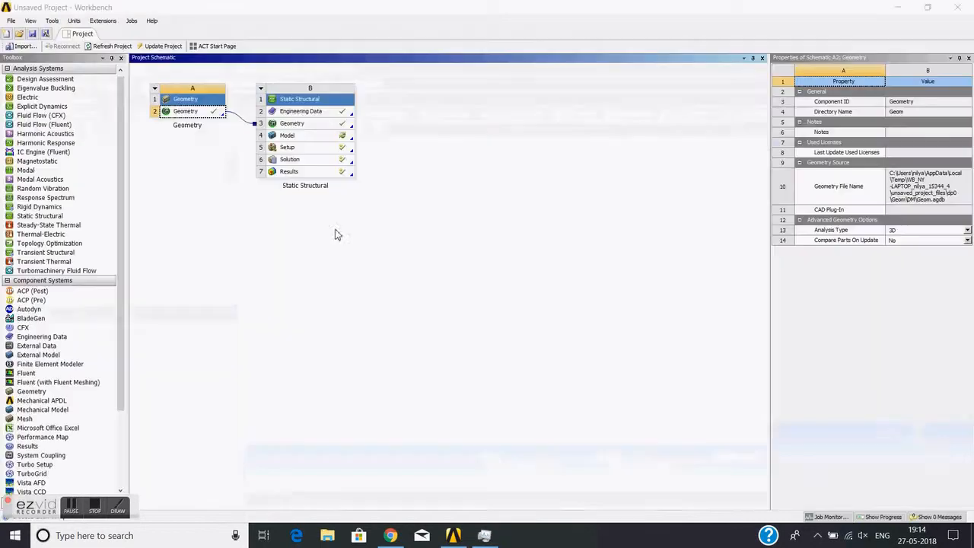
# In Workbench, open the Static Structural system's model in Mechanical and re-read the upstream data
pyautogui.click(395, 246)
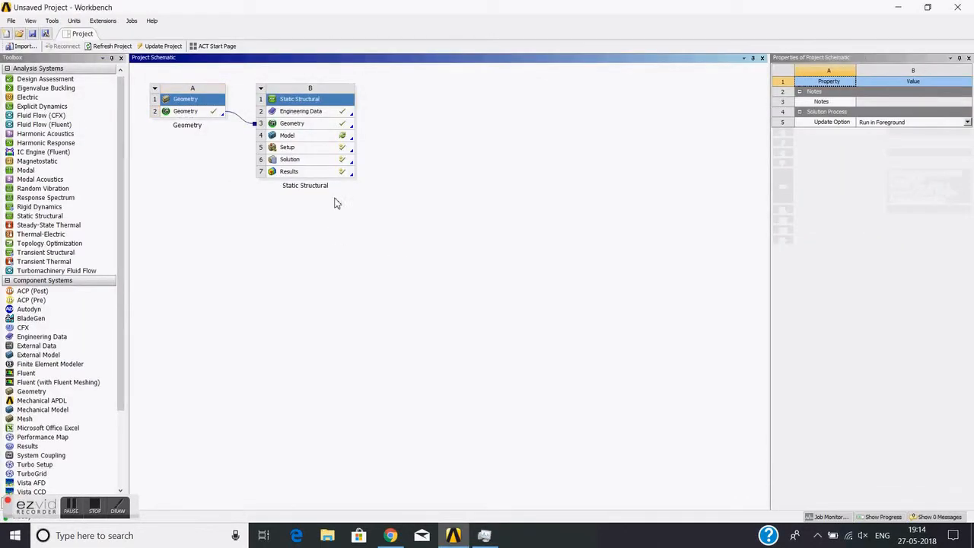
pyautogui.doubleClick(335, 136)
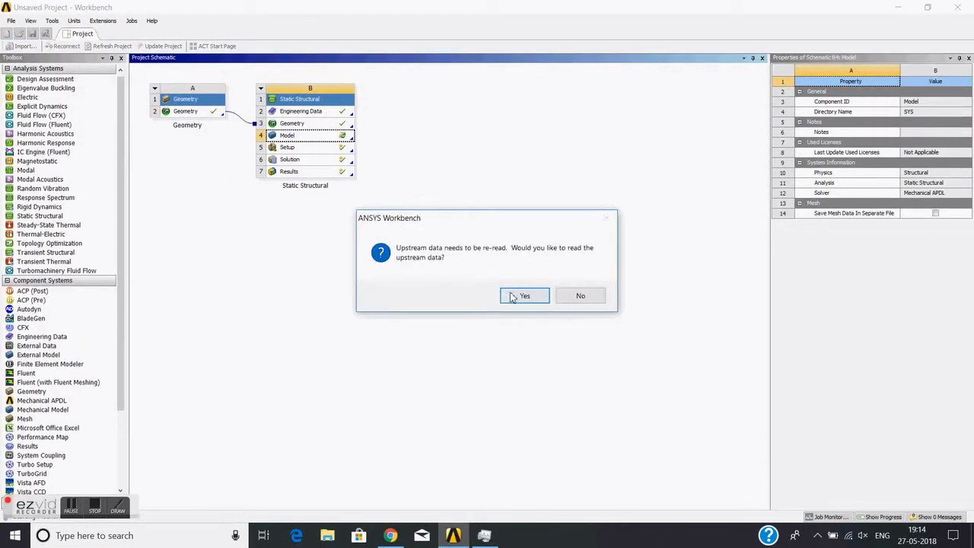
pyautogui.click(517, 295)
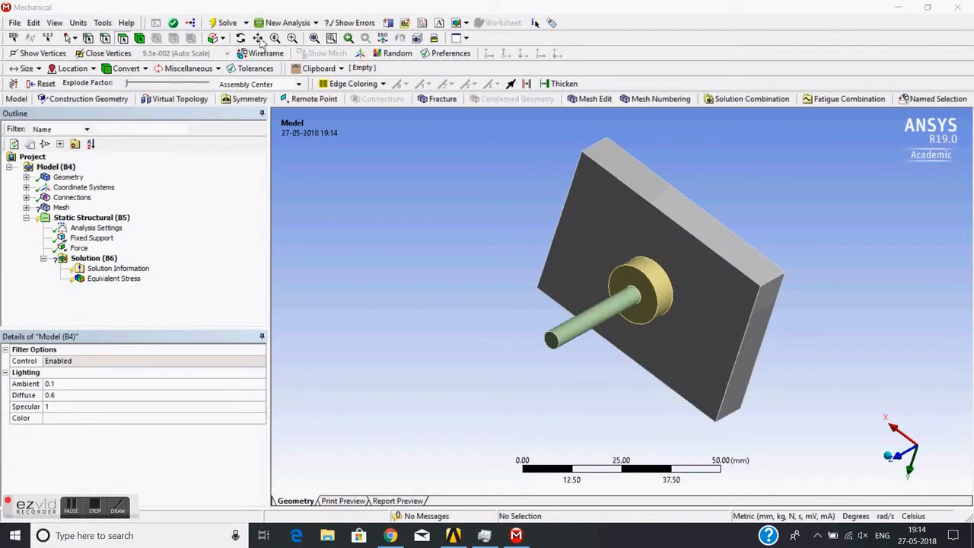
# Hide the rectangular block body so that only the sliced shaft part is displayed
pyautogui.moveTo(728, 244); pyautogui.dragTo(649, 255)
pyautogui.click(533, 225)
pyautogui.click(240, 38)
pyautogui.moveTo(740, 306); pyautogui.dragTo(685, 315)
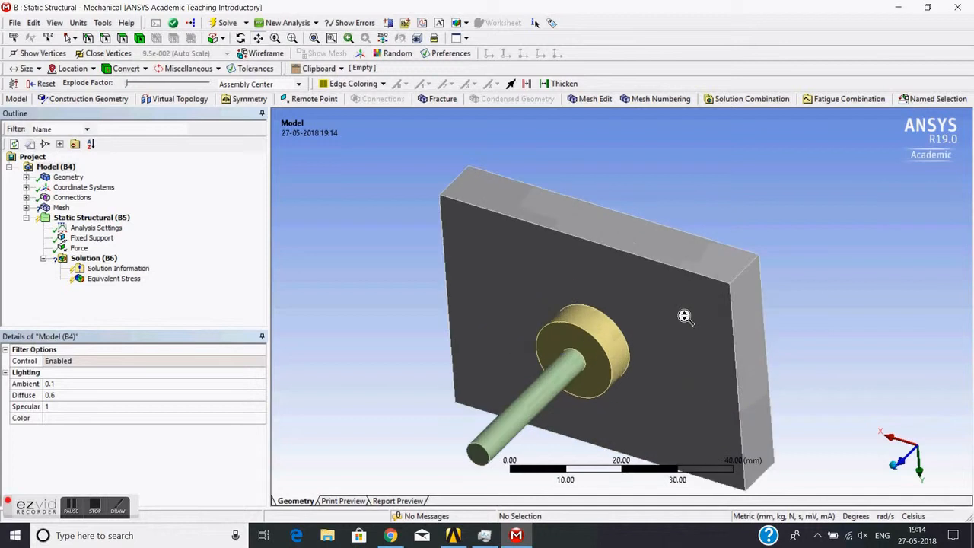
pyautogui.click(26, 176)
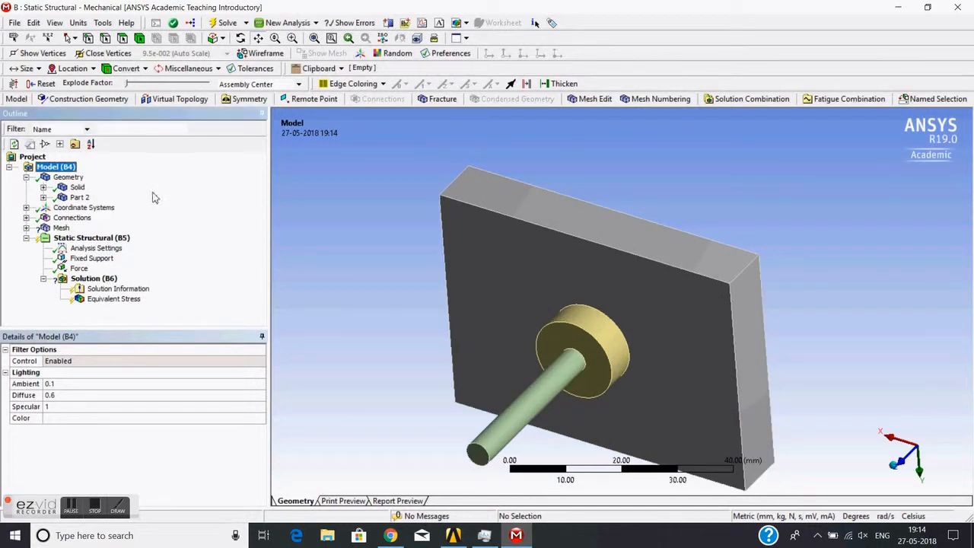
pyautogui.click(78, 188)
pyautogui.rightClick(78, 188)
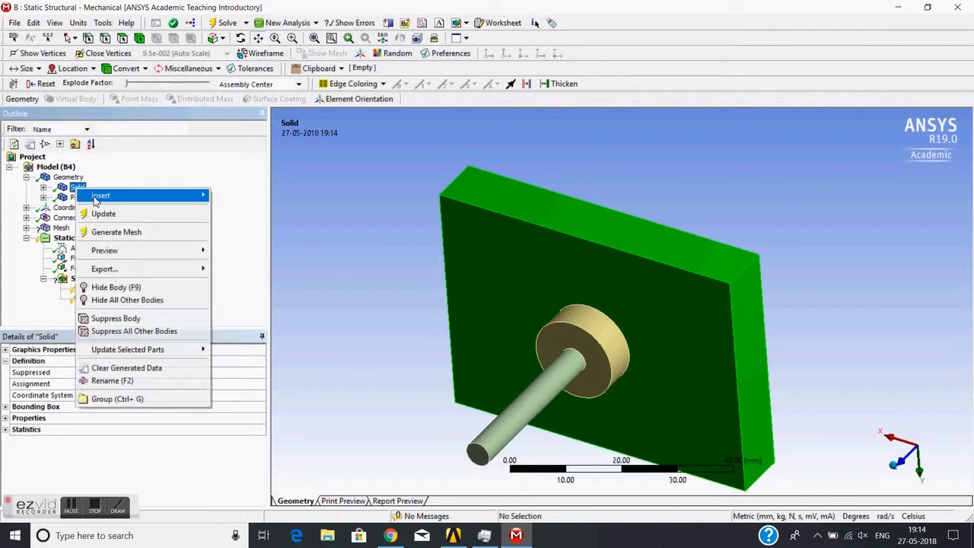
pyautogui.click(116, 288)
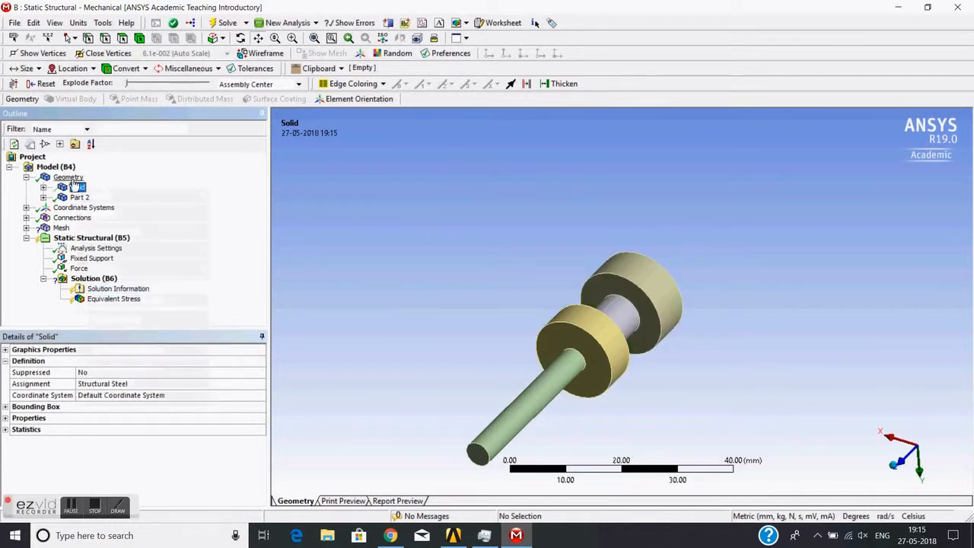
# Isolate the thin rod of the shaft part by hiding all other bodies
pyautogui.click(43, 197)
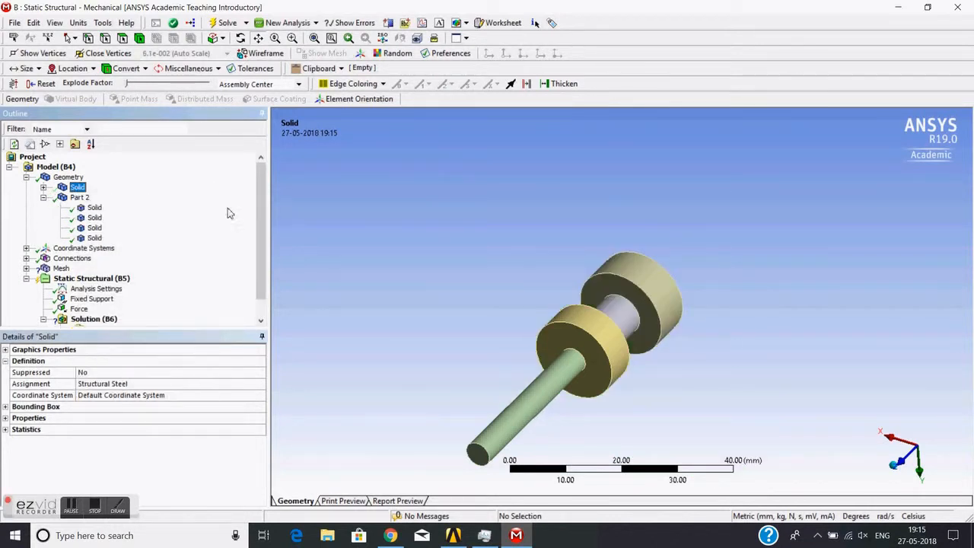
pyautogui.click(369, 137)
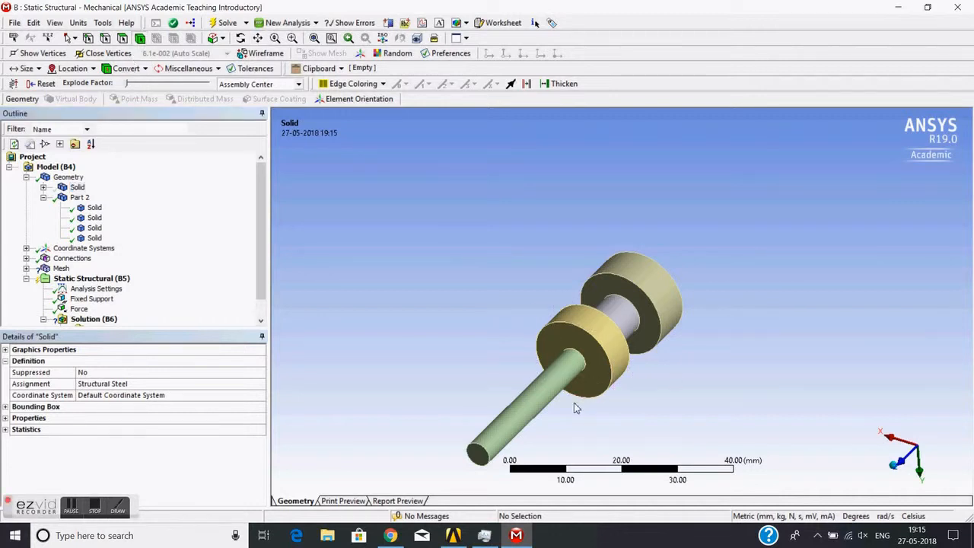
pyautogui.click(547, 405)
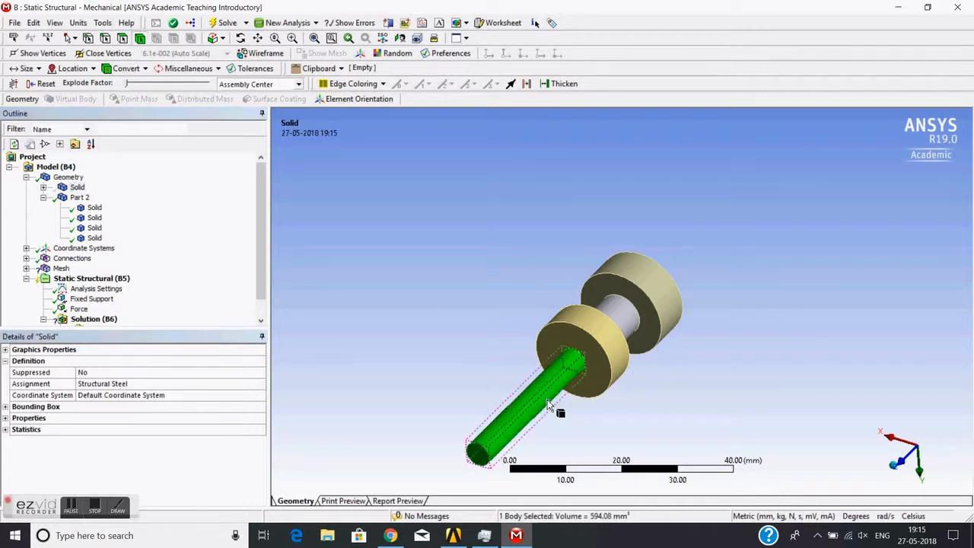
pyautogui.rightClick(548, 401)
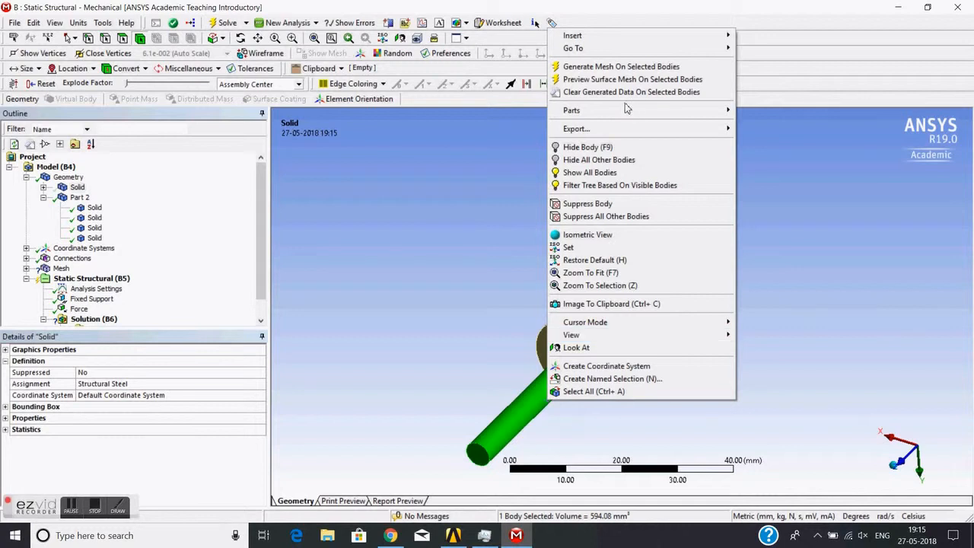
pyautogui.click(604, 161)
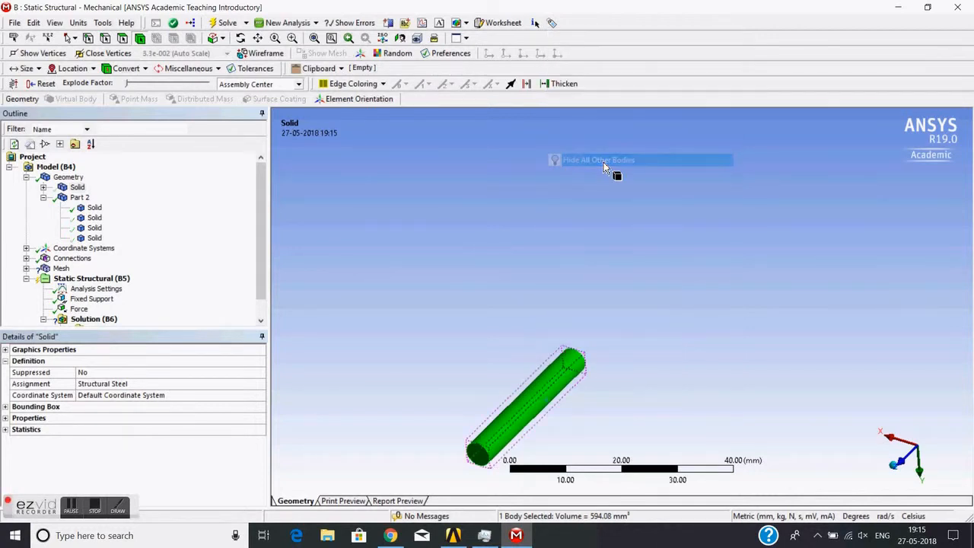
pyautogui.click(261, 43)
pyautogui.moveTo(528, 308); pyautogui.dragTo(585, 175)
pyautogui.moveTo(560, 284); pyautogui.dragTo(519, 266, button='middle')
pyautogui.scroll(3, 520, 266)
pyautogui.scroll(1, 520, 267)
pyautogui.scroll(-1, 175, 236)
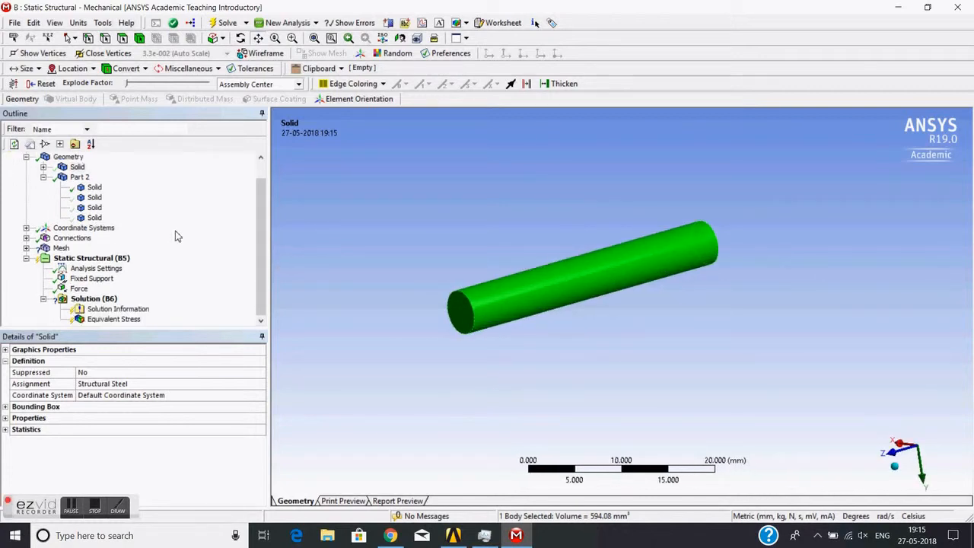
# Delete all existing mesh controls, from Sweep Method and Face Sizing through MultiZone 2
pyautogui.click(60, 248)
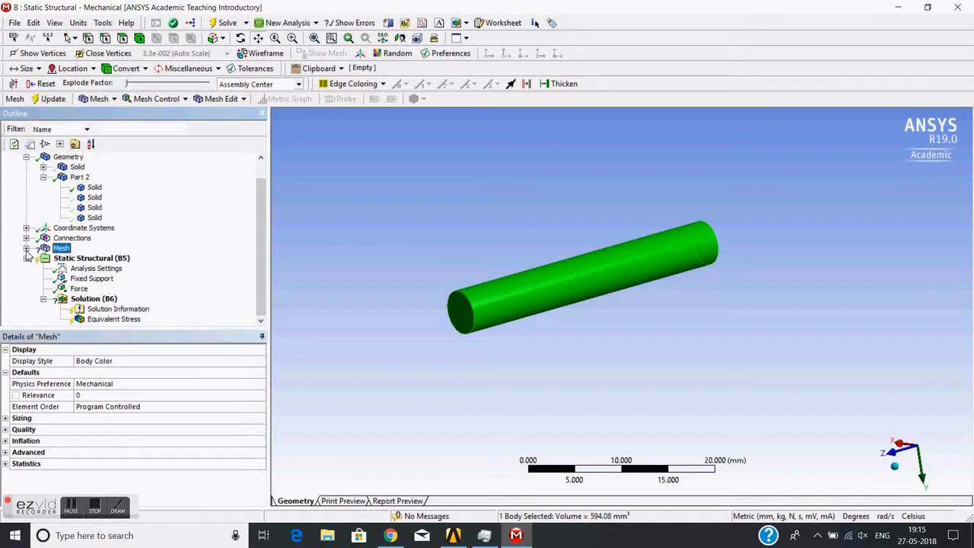
pyautogui.click(26, 248)
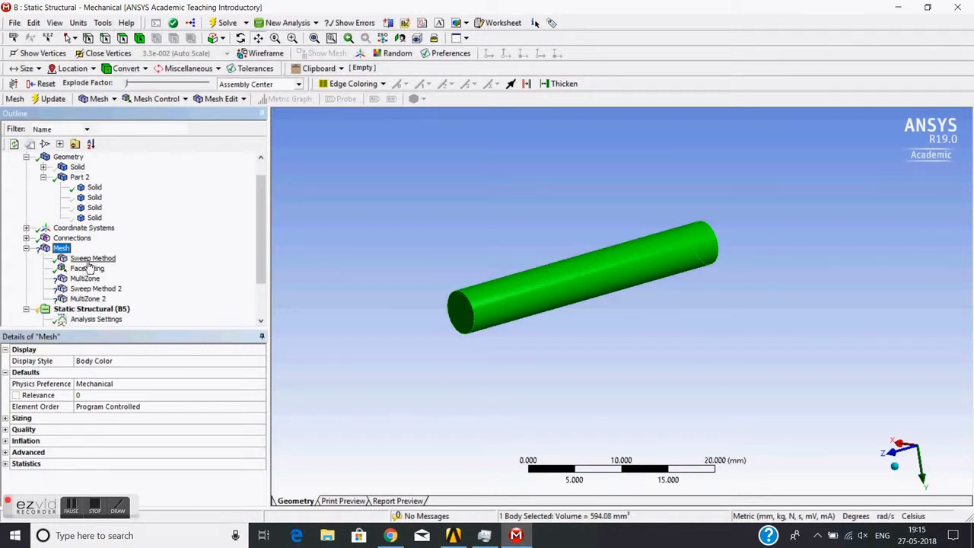
pyautogui.click(87, 260)
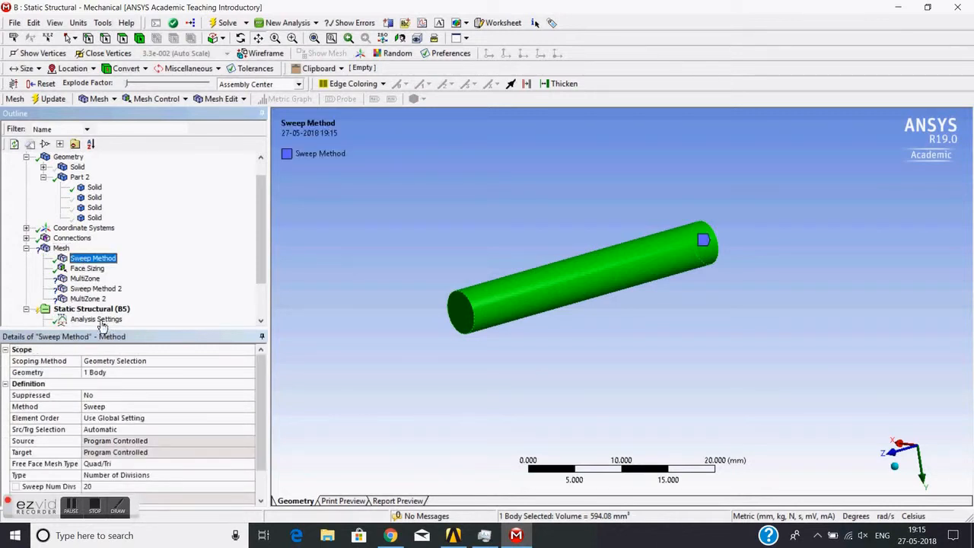
pyautogui.keyDown('shift'); pyautogui.click(91, 299); pyautogui.keyUp('shift')
pyautogui.rightClick(91, 299)
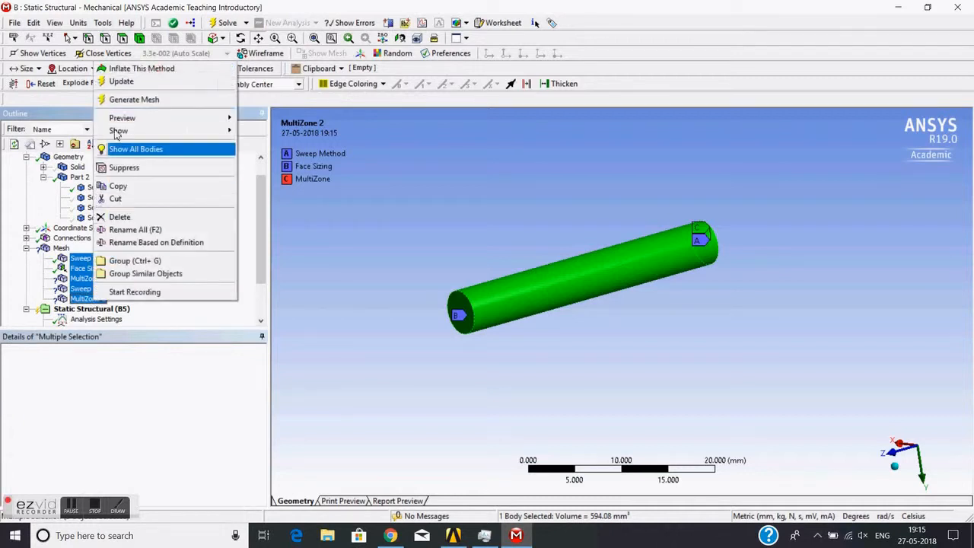
pyautogui.click(119, 216)
pyautogui.click(490, 310)
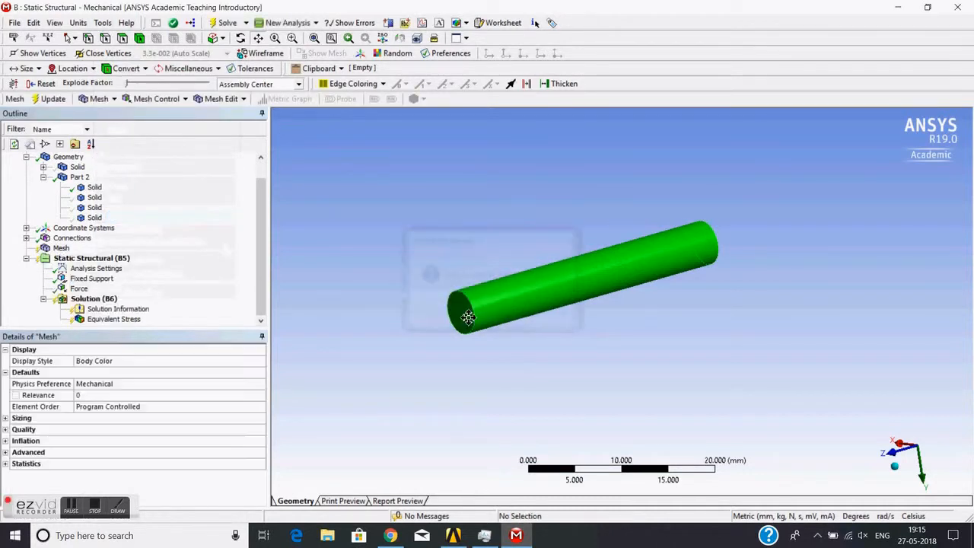
# Insert a mesh method control and scope it to the thin rod body
pyautogui.click(58, 250)
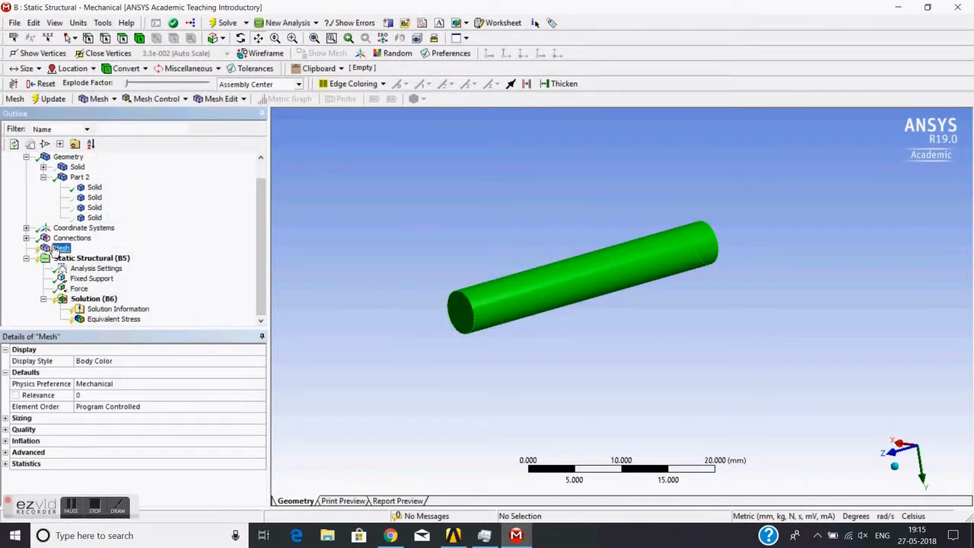
pyautogui.click(446, 235)
pyautogui.rightClick(58, 251)
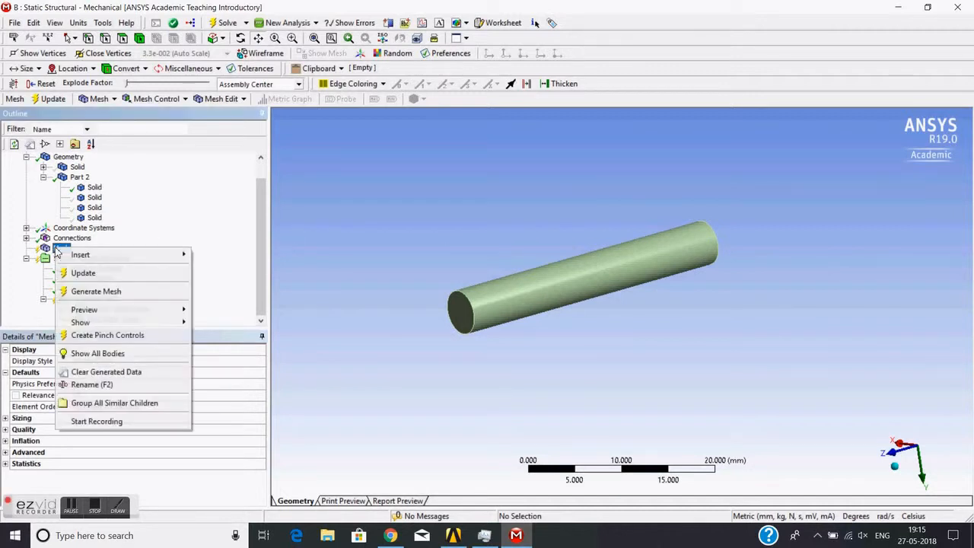
pyautogui.moveTo(69, 257)
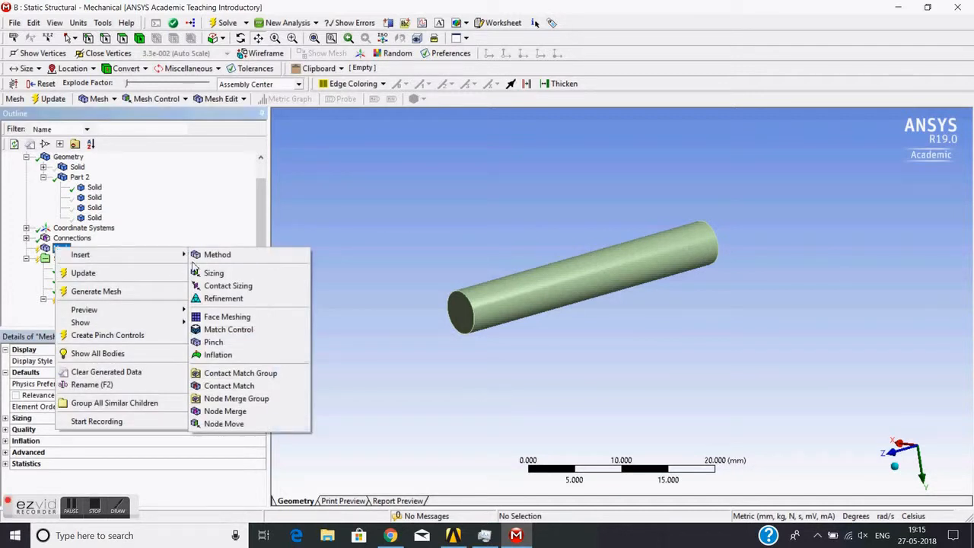
pyautogui.click(216, 255)
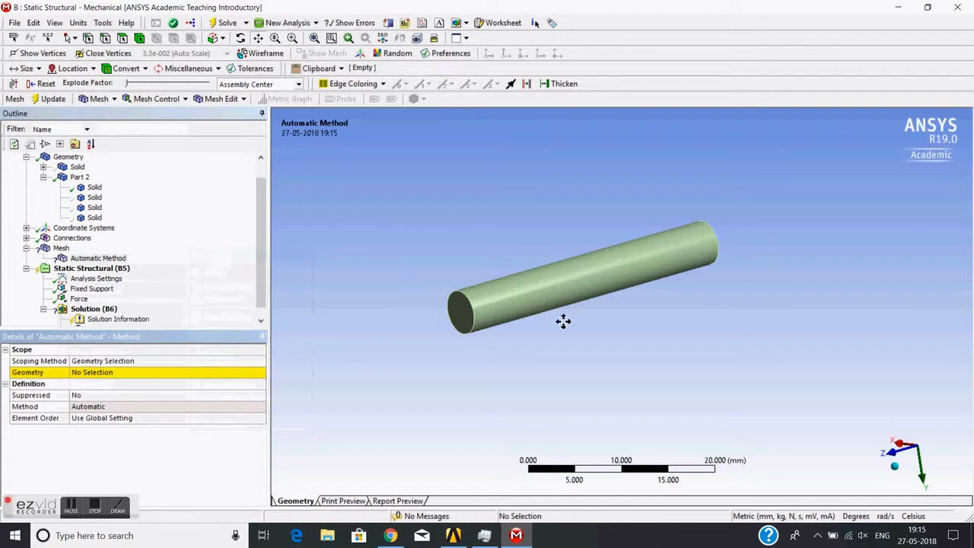
pyautogui.click(88, 372)
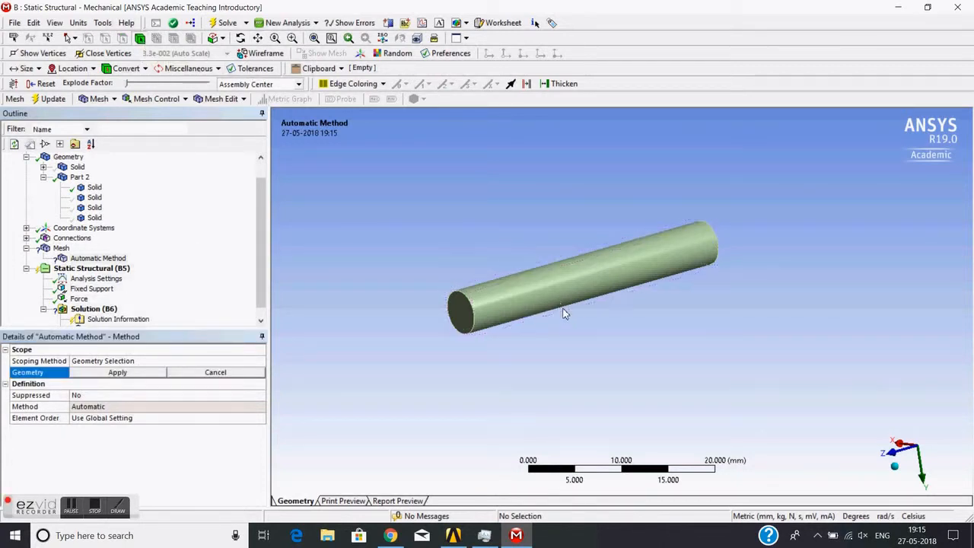
pyautogui.click(566, 311)
pyautogui.click(97, 374)
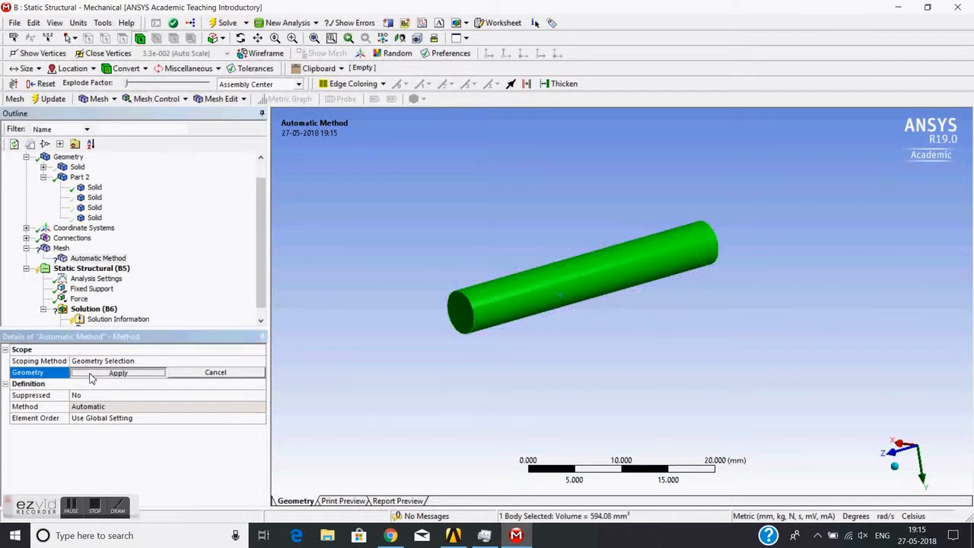
# Set the thin rod's mesh method to Sweep, leaving its source/target selection automatic
pyautogui.click(152, 406)
pyautogui.click(260, 409)
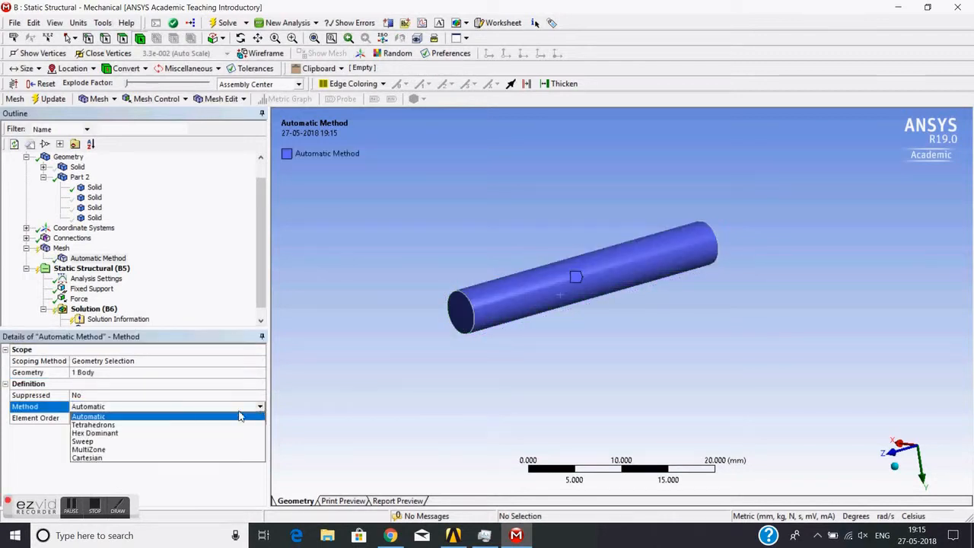
pyautogui.click(107, 441)
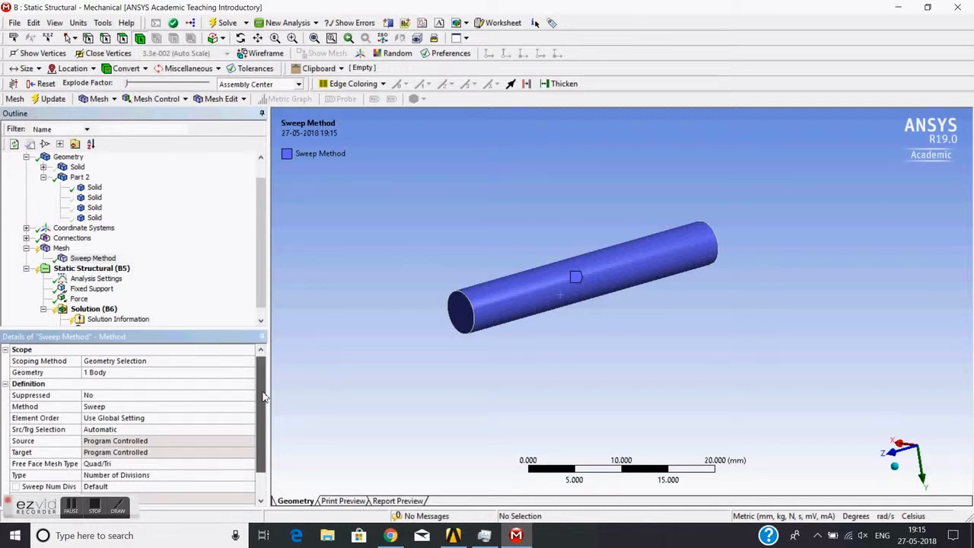
pyautogui.scroll(-1, 258, 411)
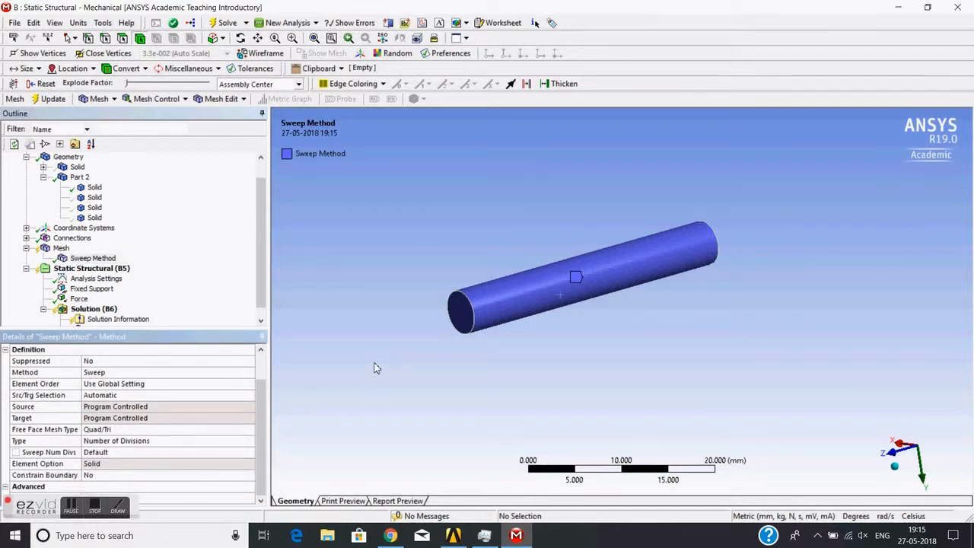
# Generate the mesh on the thin rod body only
pyautogui.click(568, 293)
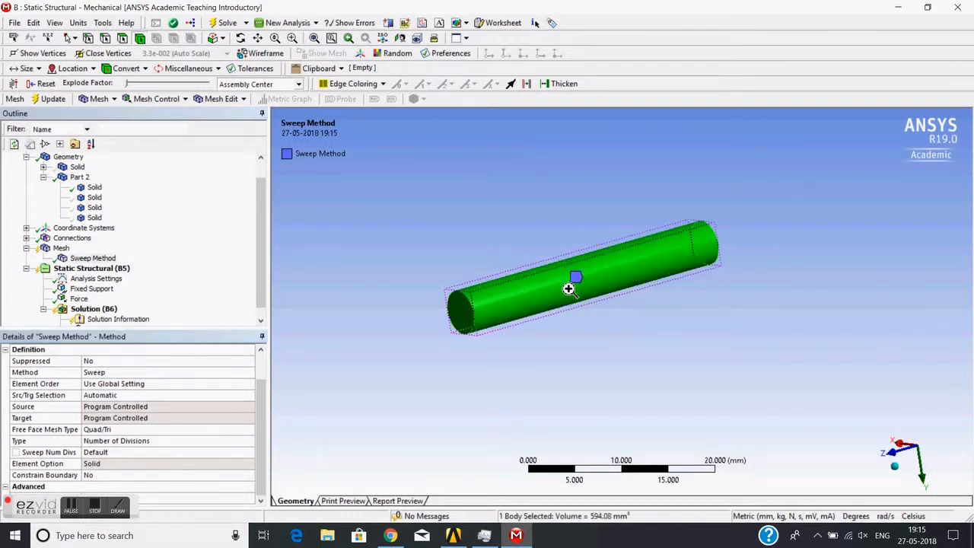
pyautogui.rightClick(569, 288)
pyautogui.click(612, 191)
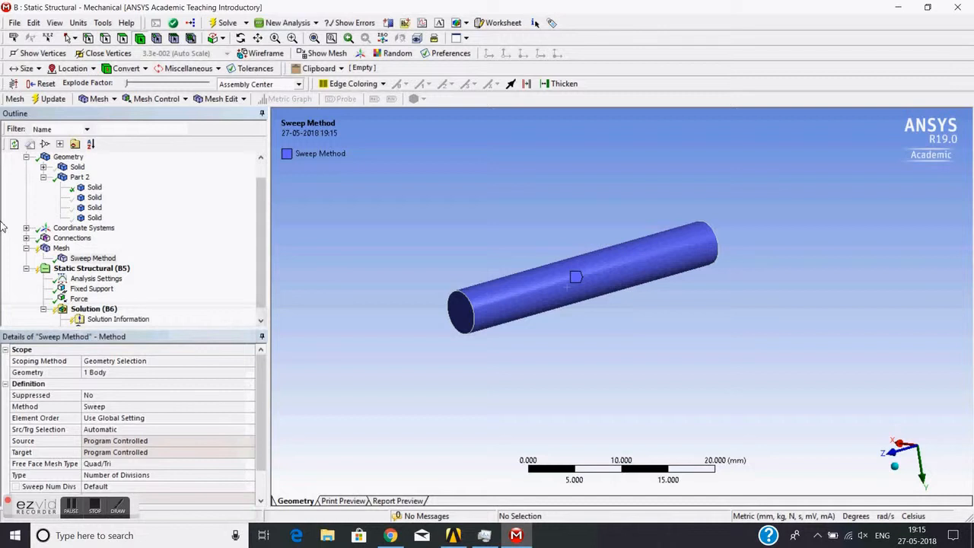
# Display the mesh and examine the swept elements along the thin rod
pyautogui.click(55, 251)
pyautogui.moveTo(482, 249); pyautogui.dragTo(437, 256, button='middle')
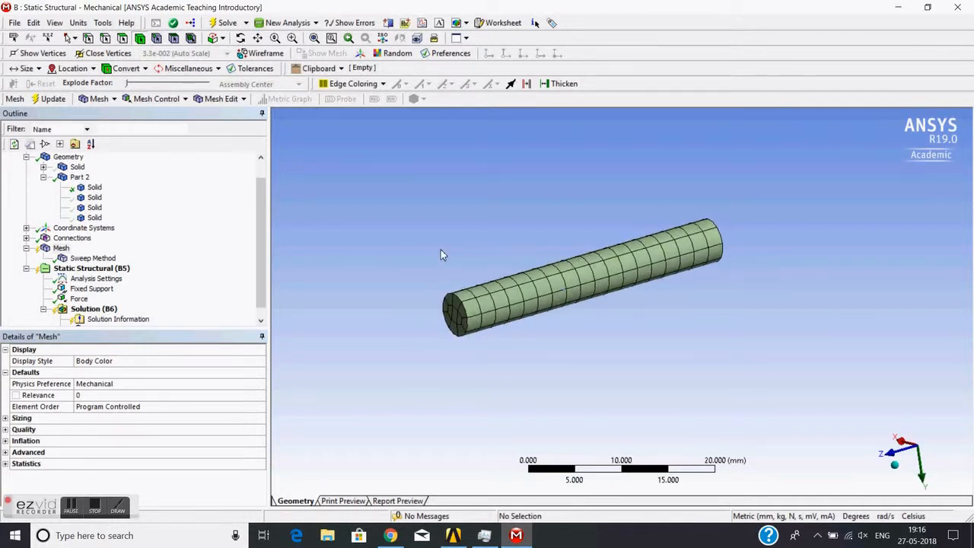
pyautogui.scroll(3, 440, 250)
pyautogui.scroll(-2, 441, 249)
pyautogui.click(644, 263)
pyautogui.click(562, 206)
pyautogui.click(258, 38)
pyautogui.moveTo(588, 239); pyautogui.dragTo(487, 231)
pyautogui.scroll(-1, 510, 225)
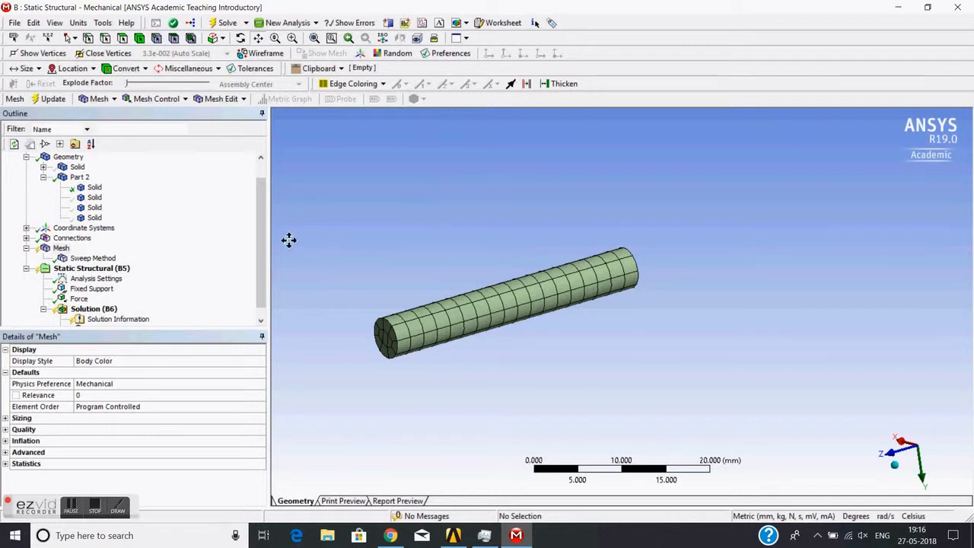
# Show the second solid of Part 2, the disc next to the rod, and hide the thin rod
pyautogui.click(92, 198)
pyautogui.rightClick(92, 199)
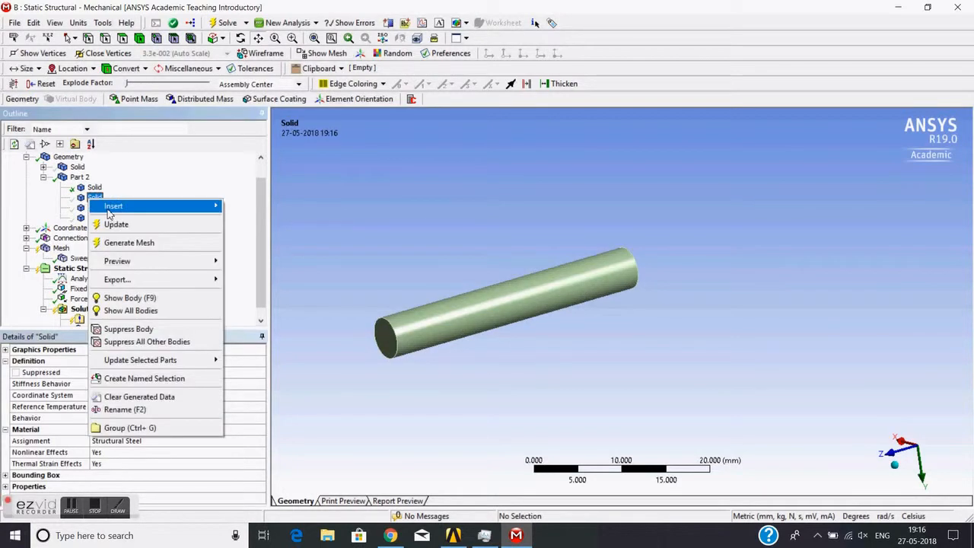
pyautogui.click(141, 304)
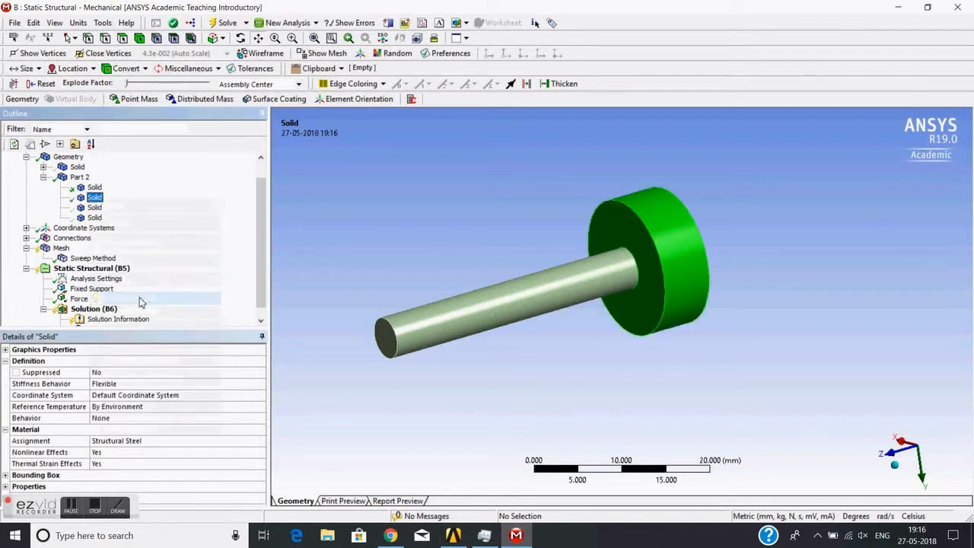
pyautogui.click(86, 191)
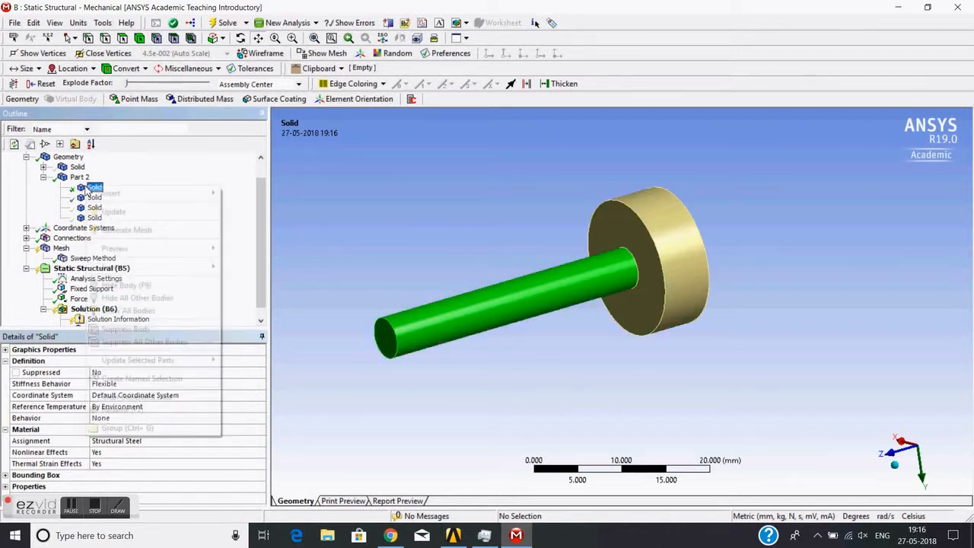
pyautogui.rightClick(86, 190)
pyautogui.click(130, 286)
# Insert another mesh method control and scope it to the disc body
pyautogui.moveTo(347, 238); pyautogui.dragTo(431, 217, button='middle')
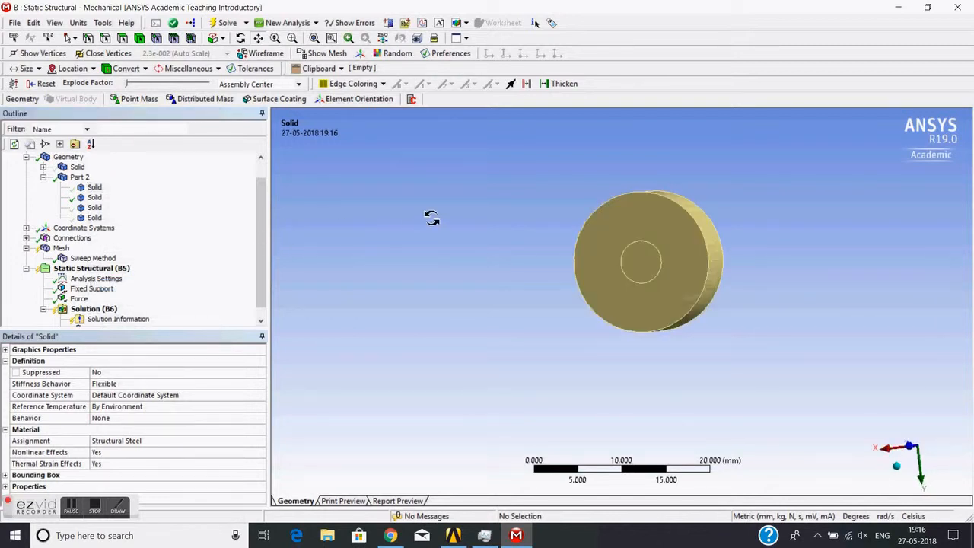
pyautogui.click(258, 38)
pyautogui.moveTo(595, 208); pyautogui.dragTo(536, 228)
pyautogui.moveTo(535, 228); pyautogui.dragTo(418, 220, button='middle')
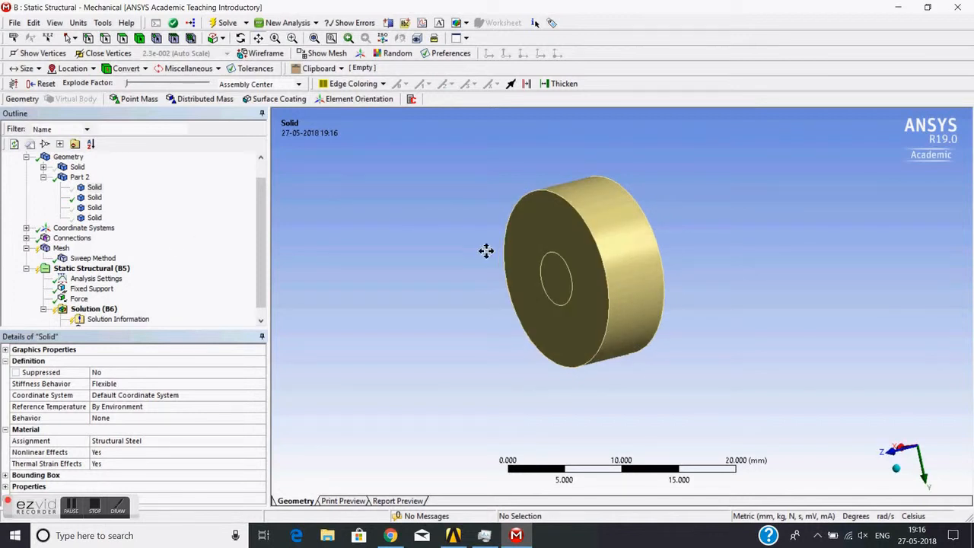
pyautogui.click(62, 249)
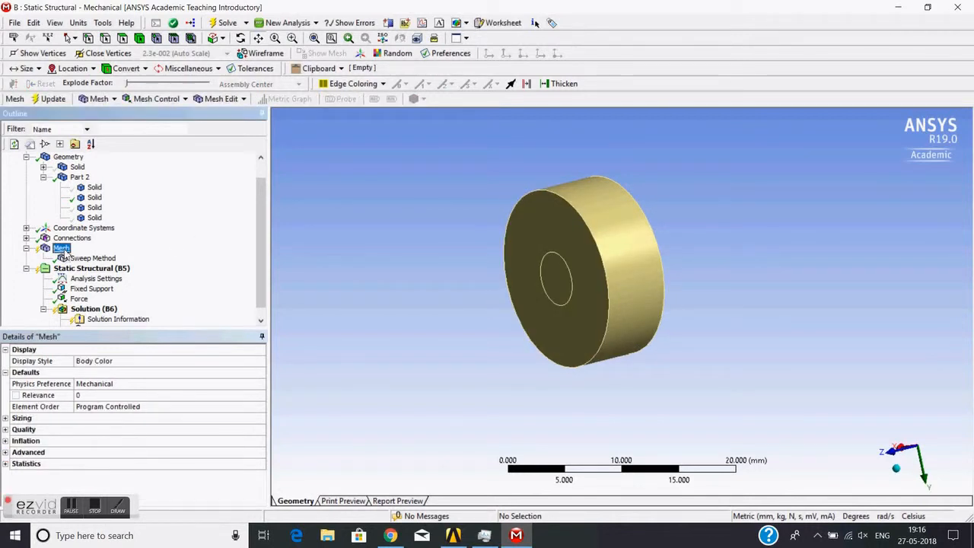
pyautogui.rightClick(65, 251)
pyautogui.moveTo(86, 257)
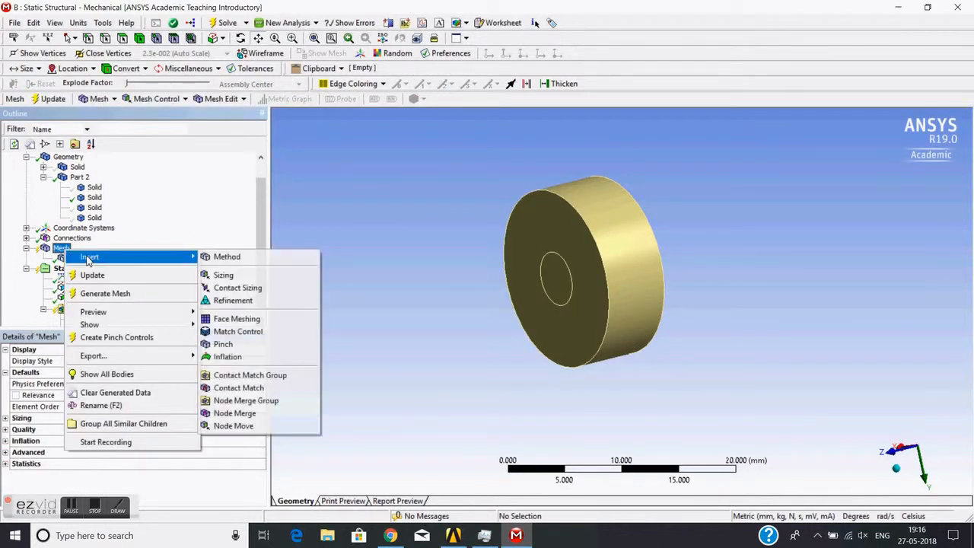
pyautogui.click(244, 259)
pyautogui.click(117, 372)
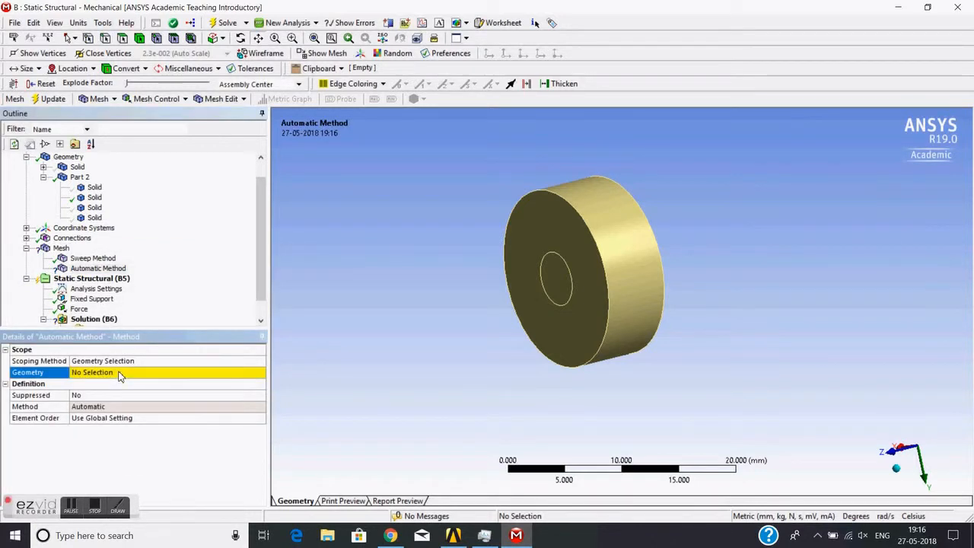
pyautogui.click(598, 293)
pyautogui.click(117, 372)
# Set the disc's mesh method to MultiZone and its Src/Trg Selection to Manual Source
pyautogui.click(117, 406)
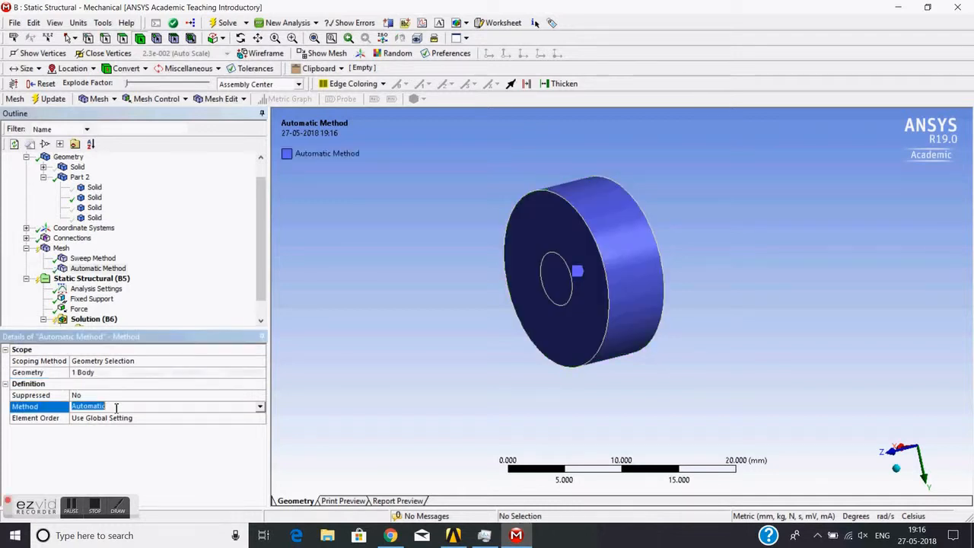
pyautogui.click(262, 409)
pyautogui.click(99, 450)
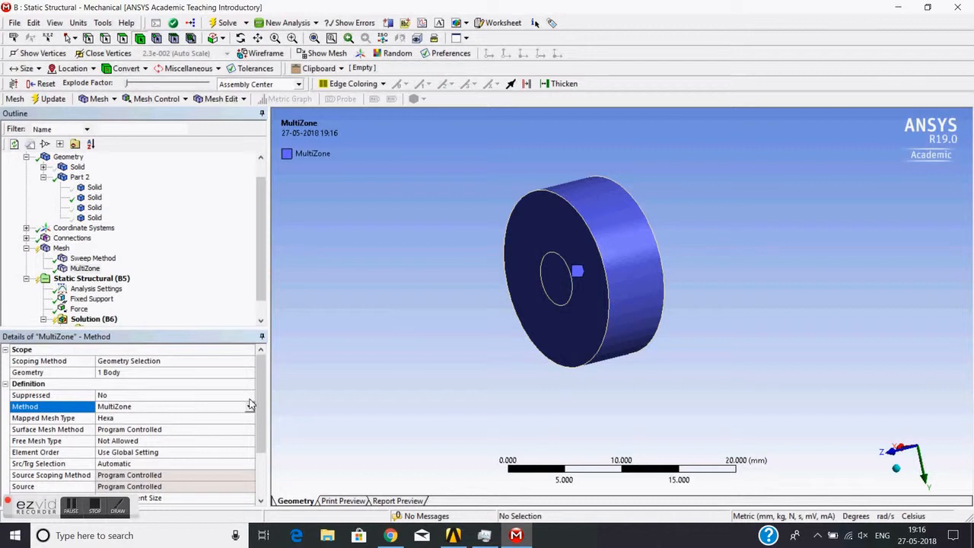
pyautogui.moveTo(263, 380); pyautogui.dragTo(275, 406)
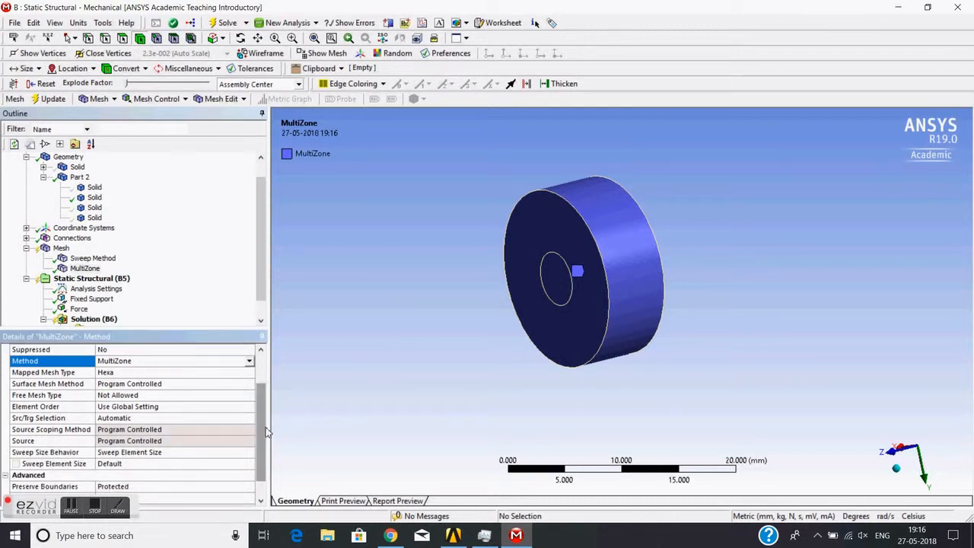
pyautogui.scroll(-1, 269, 431)
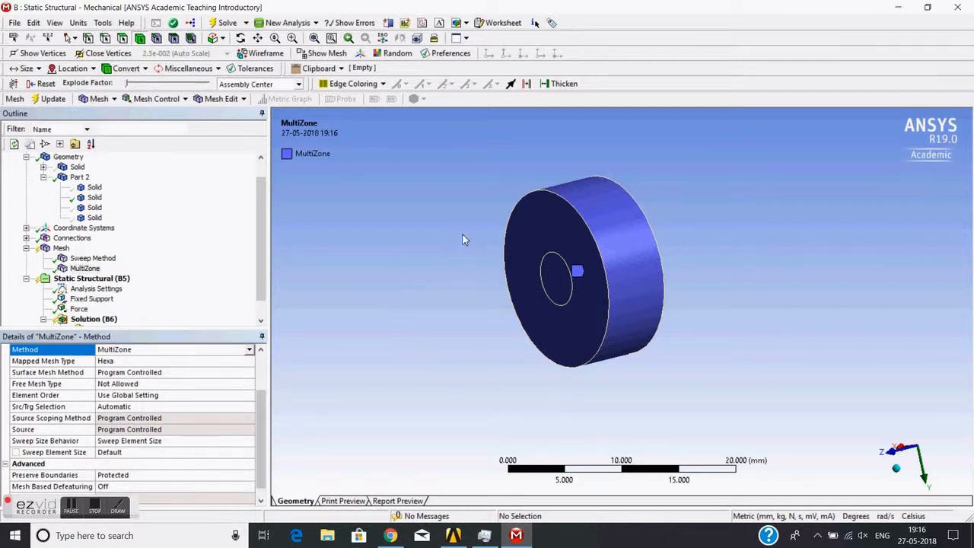
pyautogui.click(171, 410)
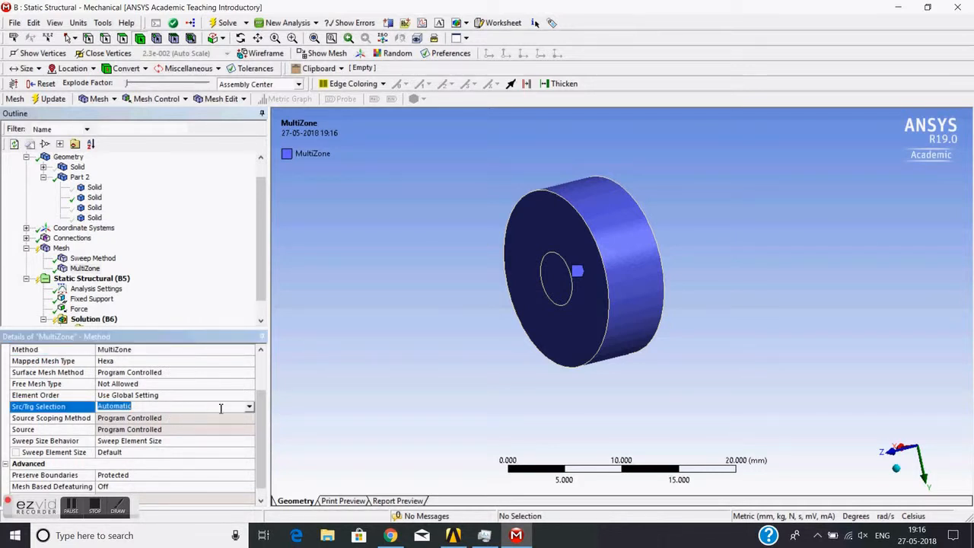
pyautogui.click(249, 406)
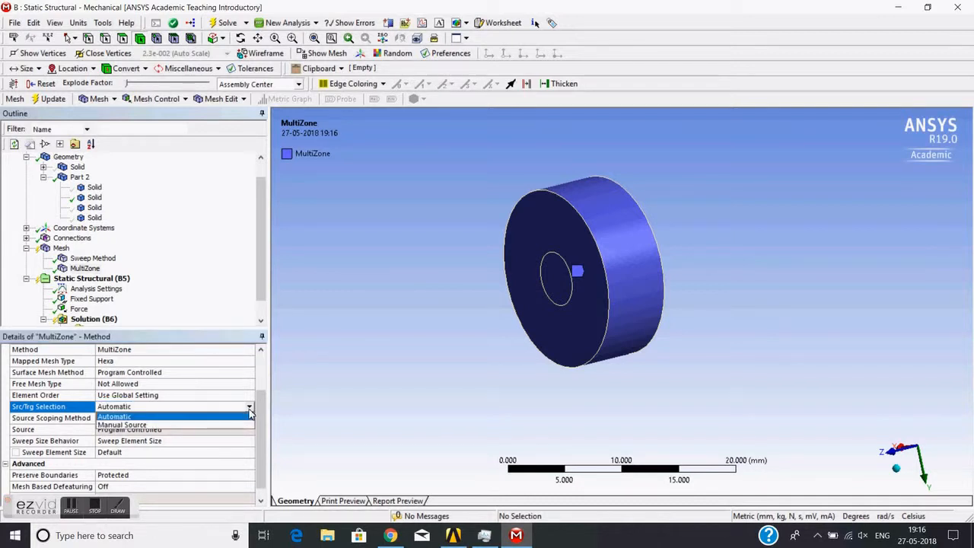
pyautogui.click(133, 426)
# Assign the inner circle and outer ring faces on both flat sides of the disc as the MultiZone source faces
pyautogui.scroll(-2, 263, 426)
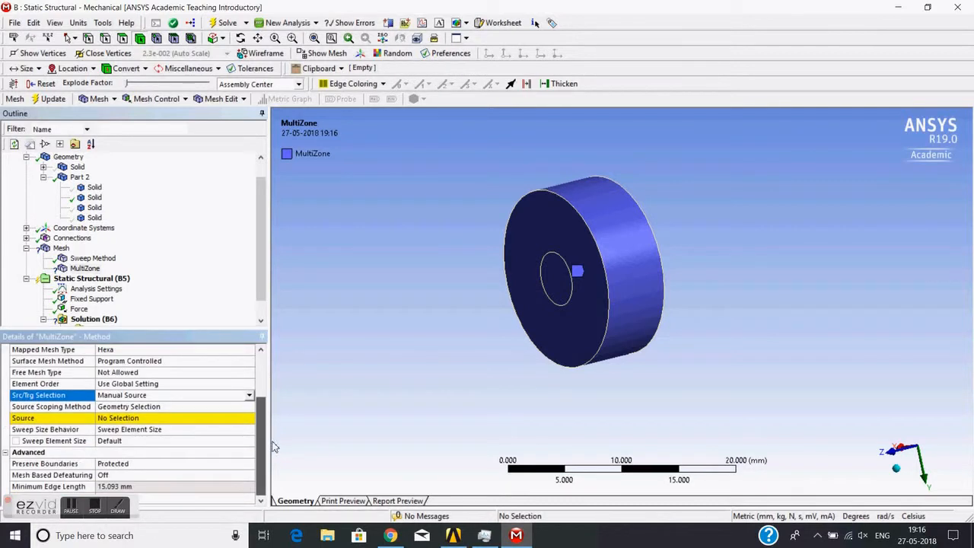
pyautogui.click(118, 418)
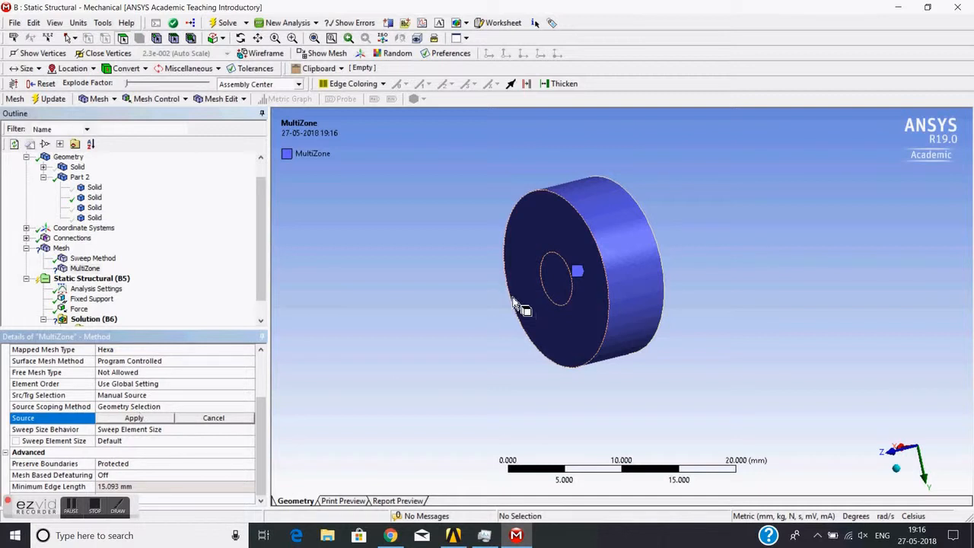
pyautogui.click(549, 279)
pyautogui.keyDown('ctrl'); pyautogui.click(557, 227); pyautogui.keyUp('ctrl')
pyautogui.moveTo(509, 241); pyautogui.dragTo(386, 279, button='middle')
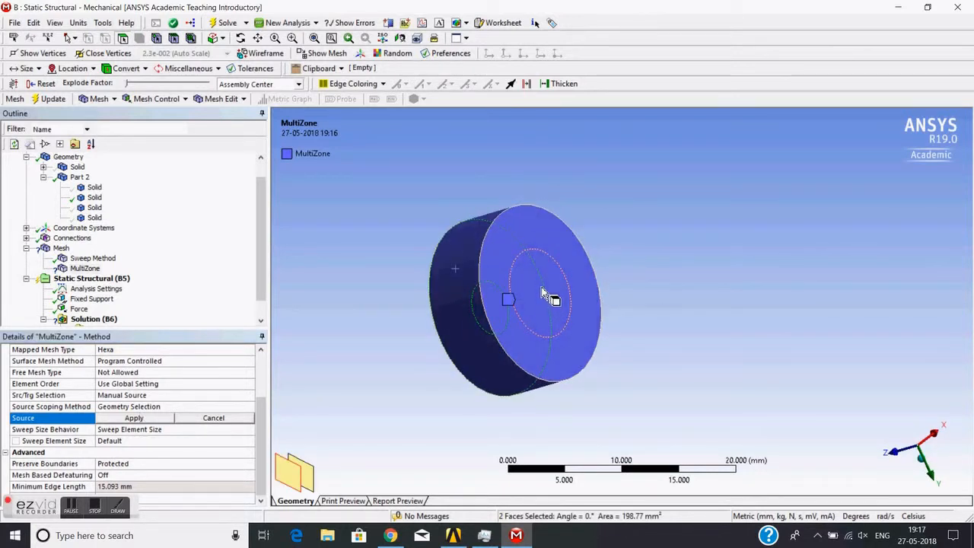
pyautogui.moveTo(542, 291); pyautogui.dragTo(475, 316, button='middle')
pyautogui.keyDown('ctrl'); pyautogui.click(471, 314); pyautogui.keyUp('ctrl')
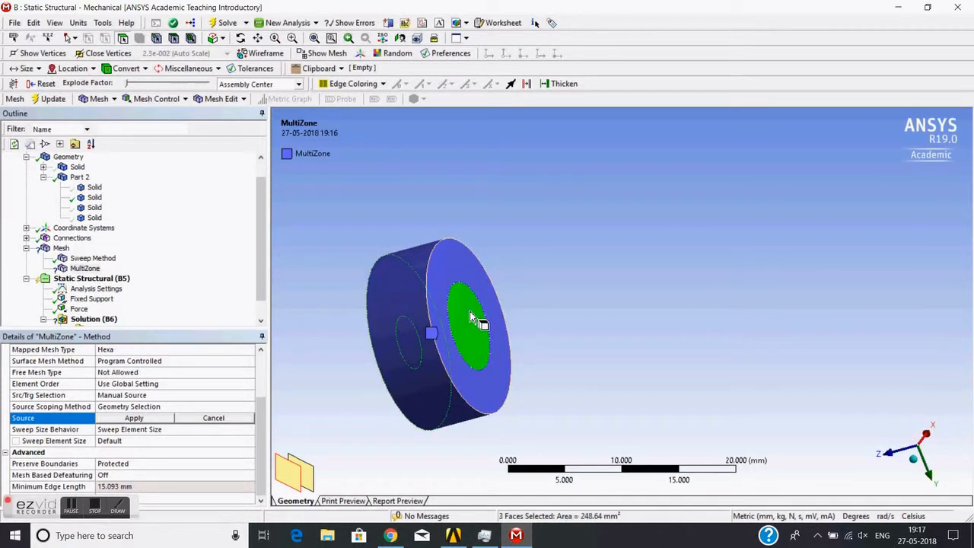
pyautogui.keyDown('ctrl'); pyautogui.click(457, 269); pyautogui.keyUp('ctrl')
pyautogui.moveTo(458, 279); pyautogui.dragTo(346, 318, button='middle')
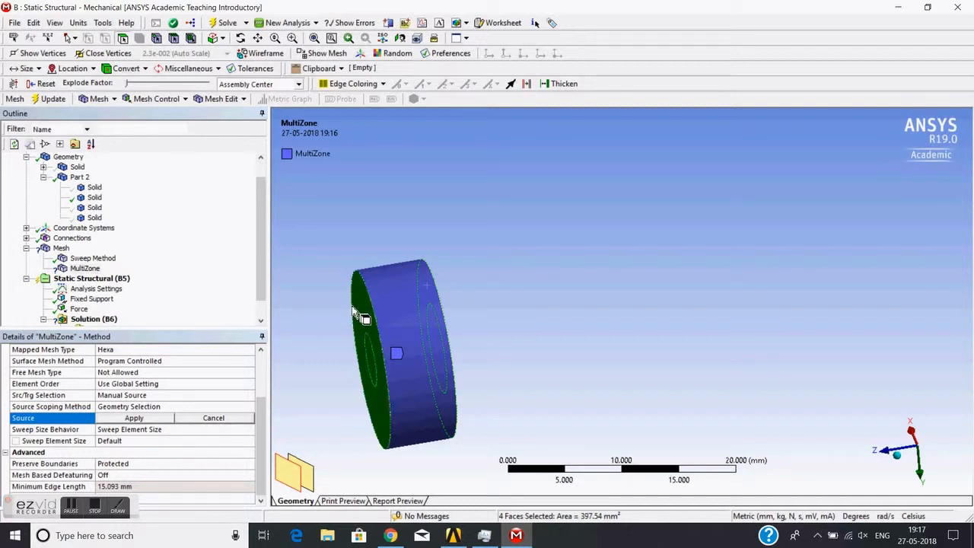
pyautogui.moveTo(372, 331); pyautogui.dragTo(487, 266, button='middle')
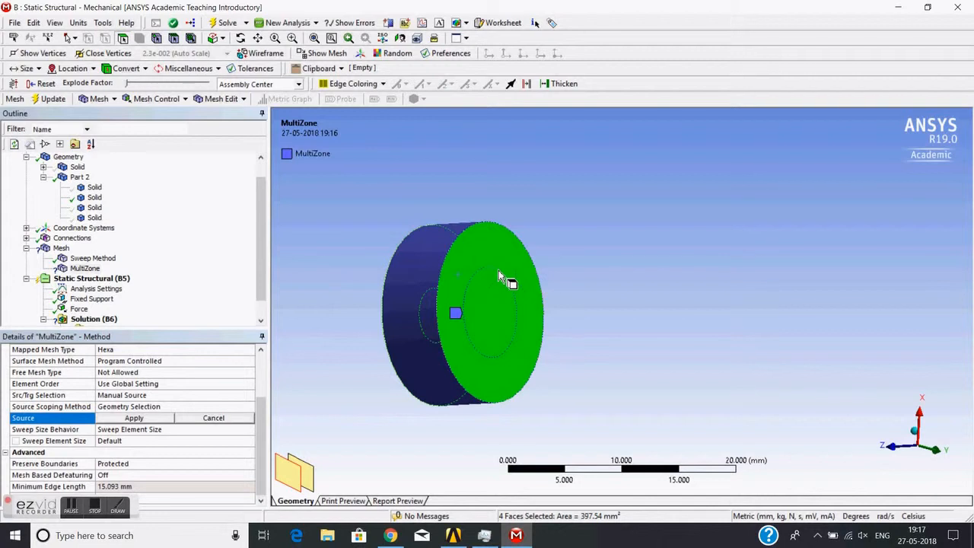
pyautogui.moveTo(279, 348); pyautogui.dragTo(402, 330, button='middle')
pyautogui.moveTo(446, 373); pyautogui.dragTo(378, 304, button='middle')
pyautogui.click(124, 418)
pyautogui.click(259, 38)
pyautogui.moveTo(484, 246); pyautogui.dragTo(632, 227)
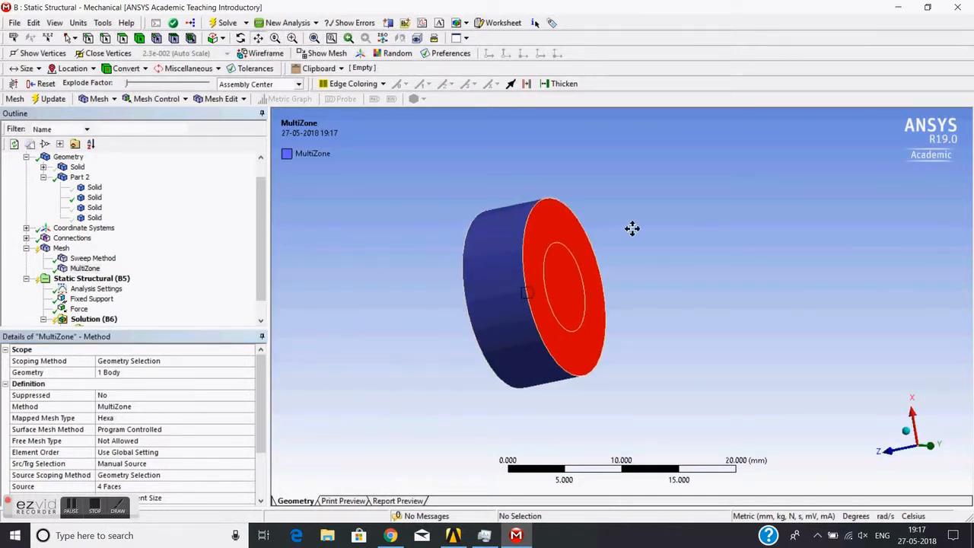
pyautogui.scroll(2, 494, 297)
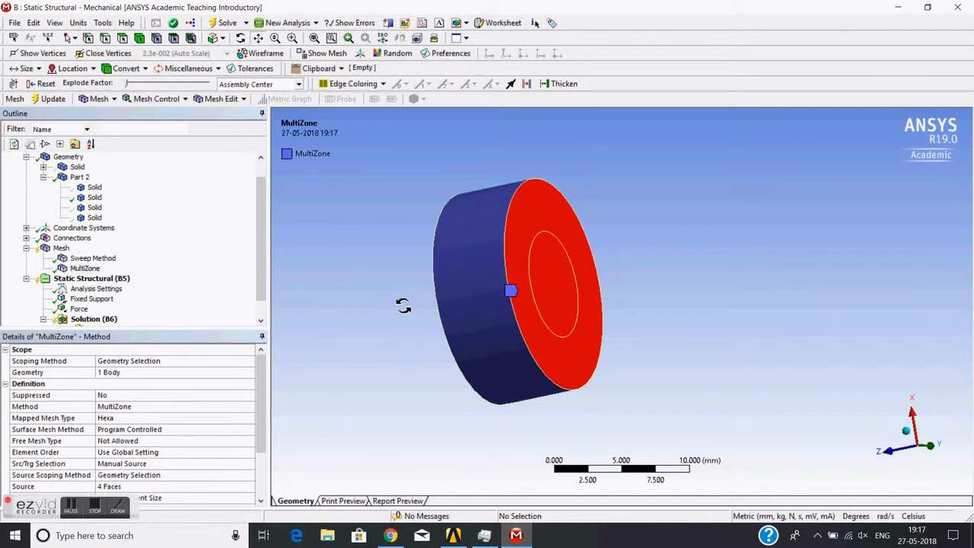
# Generate the mesh on the disc body only and display the resulting mesh
pyautogui.moveTo(403, 305); pyautogui.dragTo(473, 286, button='middle')
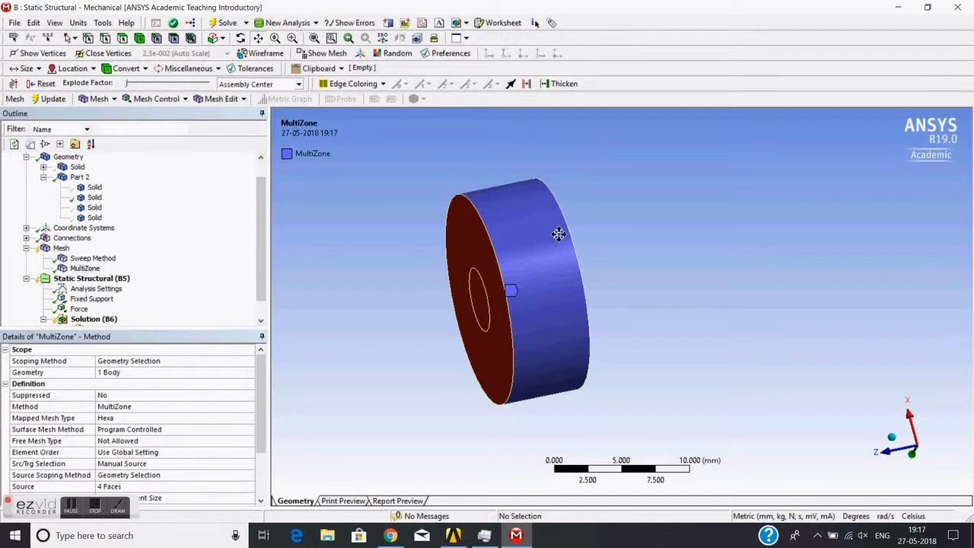
pyautogui.rightClick(504, 258)
pyautogui.click(532, 177)
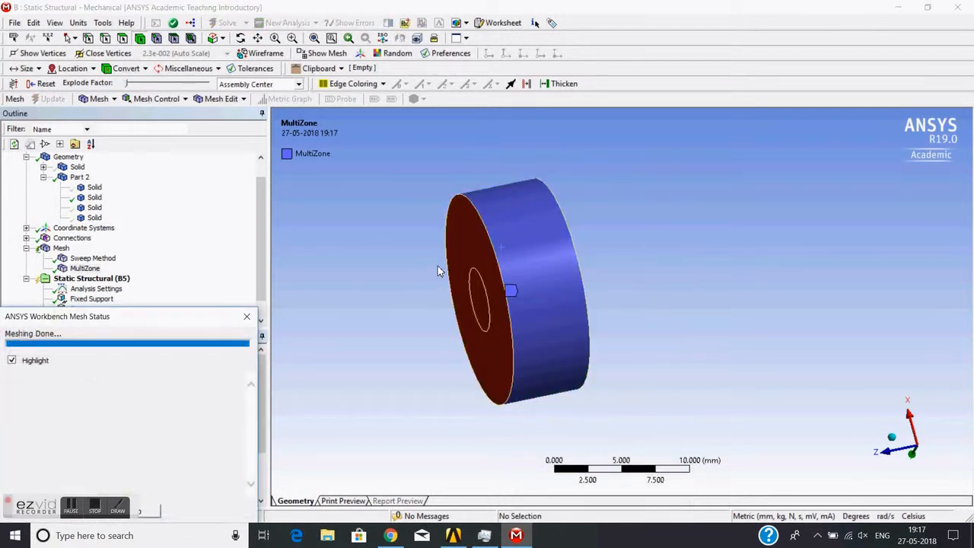
pyautogui.click(61, 248)
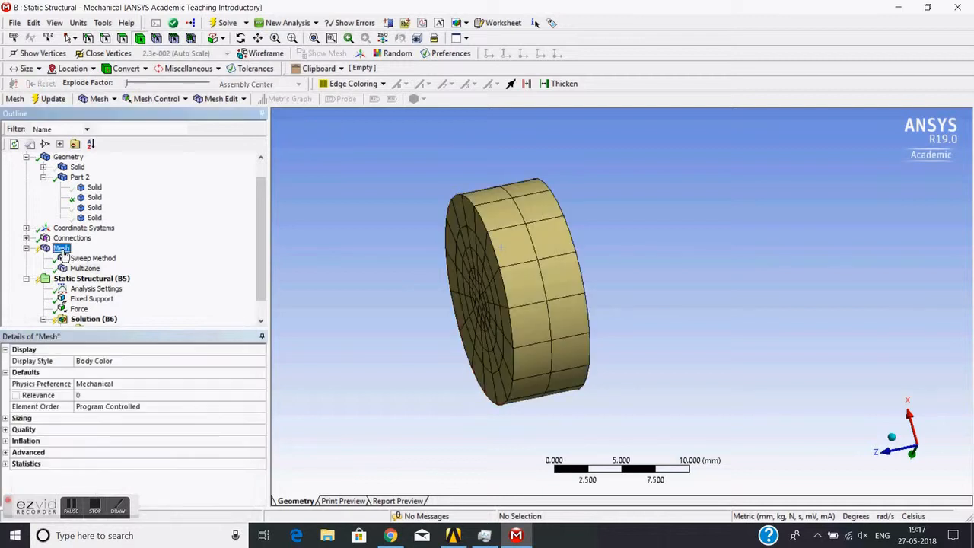
pyautogui.moveTo(395, 295); pyautogui.dragTo(452, 294, button='middle')
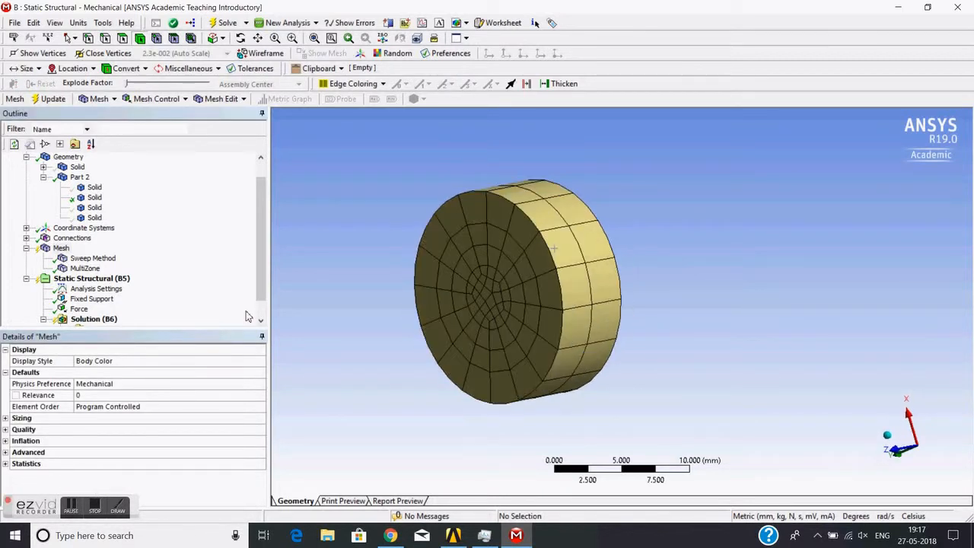
# Show the first solid of Part 2, the thin rod, alongside the disc
pyautogui.click(94, 188)
pyautogui.rightClick(94, 188)
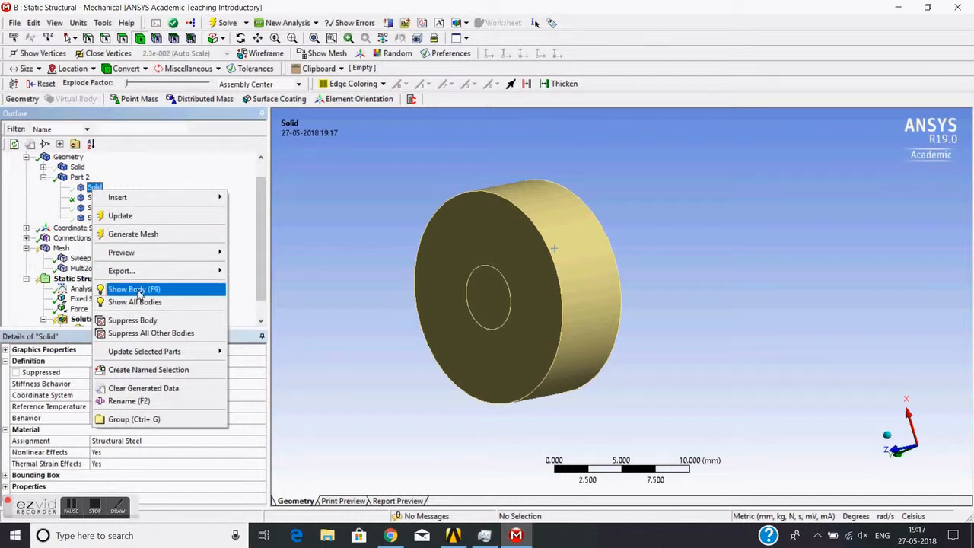
pyautogui.click(137, 290)
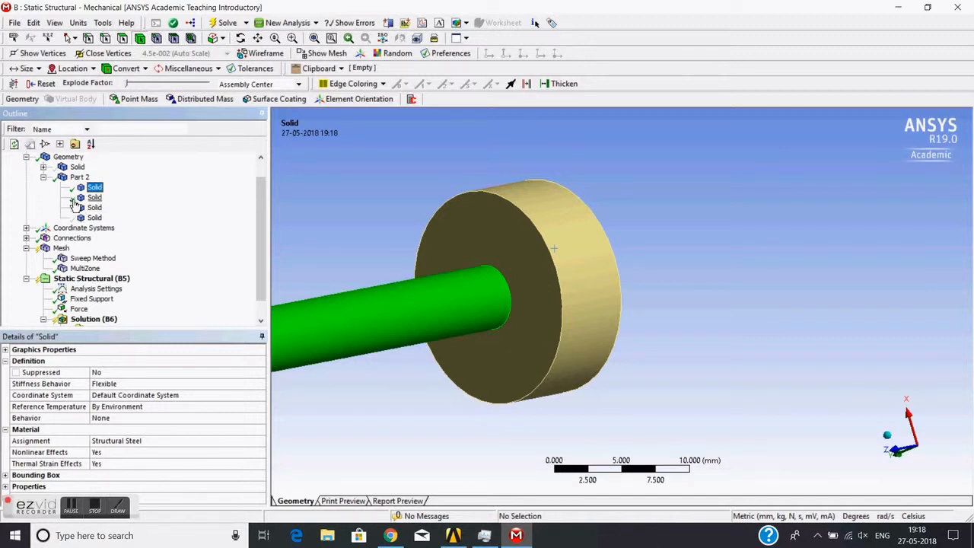
pyautogui.click(93, 198)
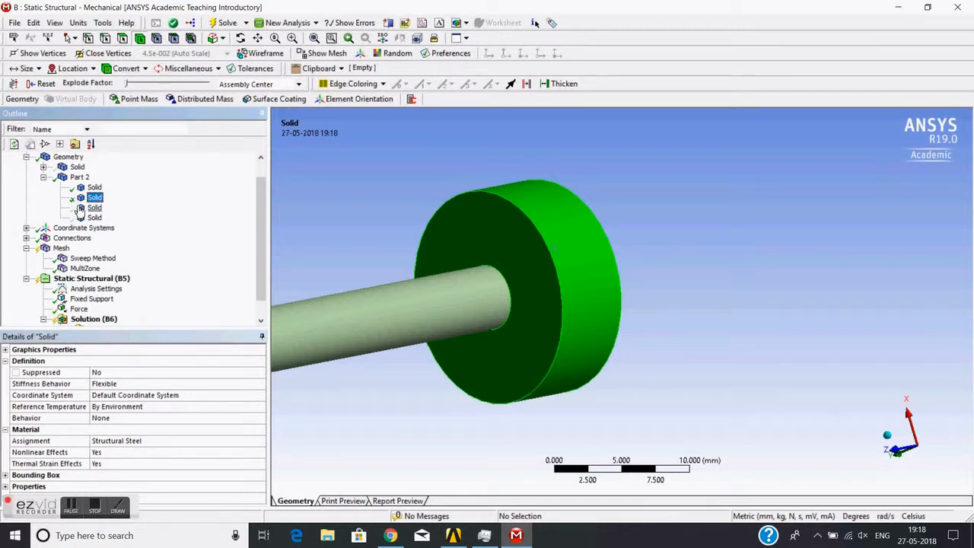
pyautogui.click(93, 187)
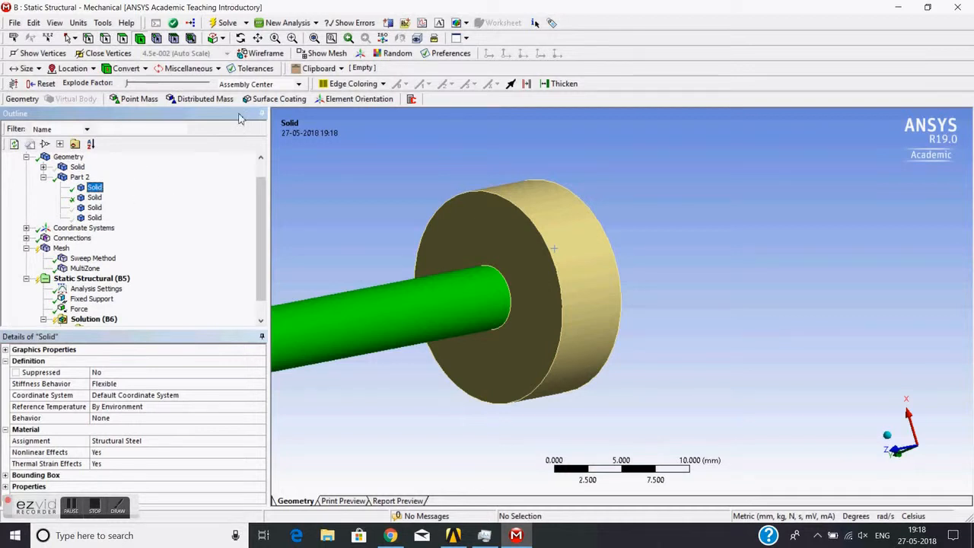
# With the mesh displayed, generate the mesh on the thin rod body only
pyautogui.click(58, 248)
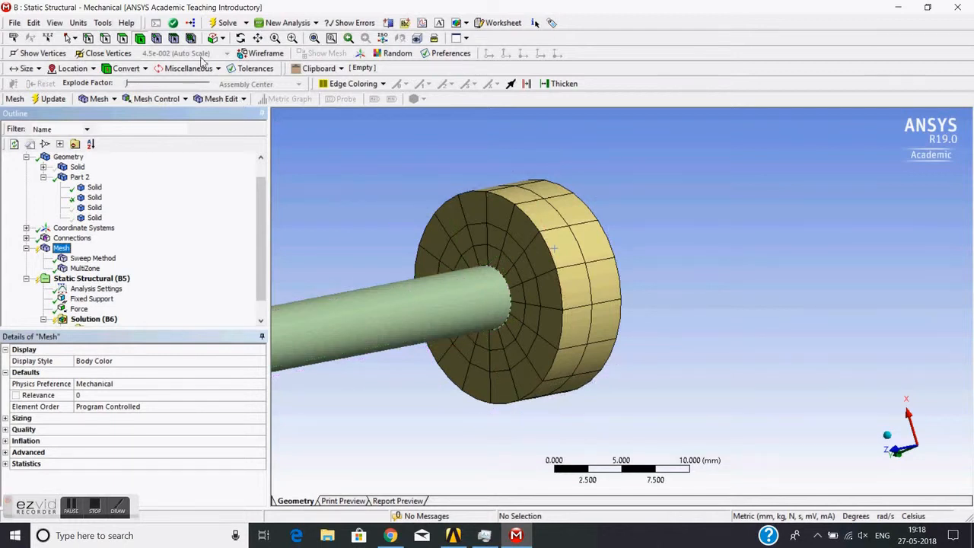
pyautogui.click(258, 37)
pyautogui.moveTo(464, 324); pyautogui.dragTo(612, 274)
pyautogui.scroll(-2, 602, 279)
pyautogui.moveTo(592, 283); pyautogui.dragTo(568, 287, button='middle')
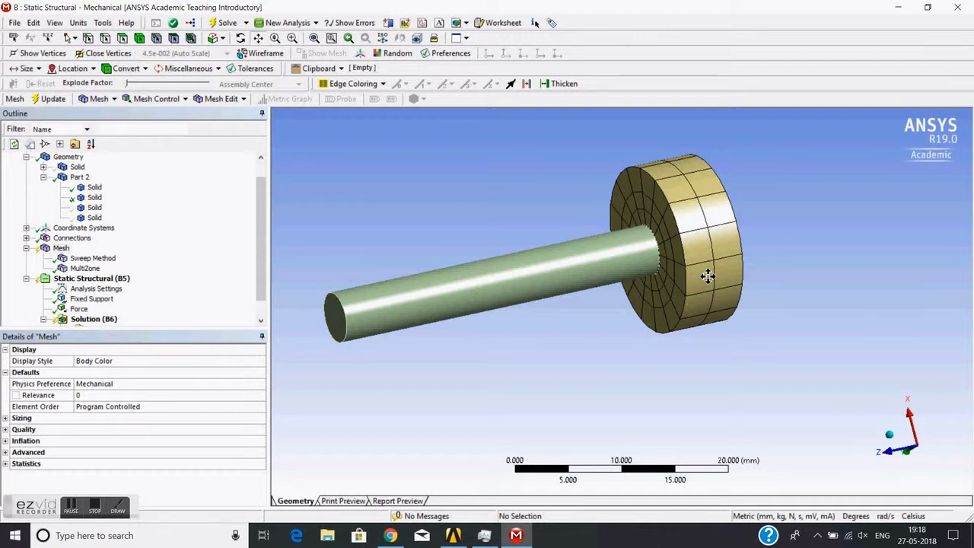
pyautogui.moveTo(449, 224); pyautogui.dragTo(457, 220, button='middle')
pyautogui.click(140, 39)
pyautogui.rightClick(487, 302)
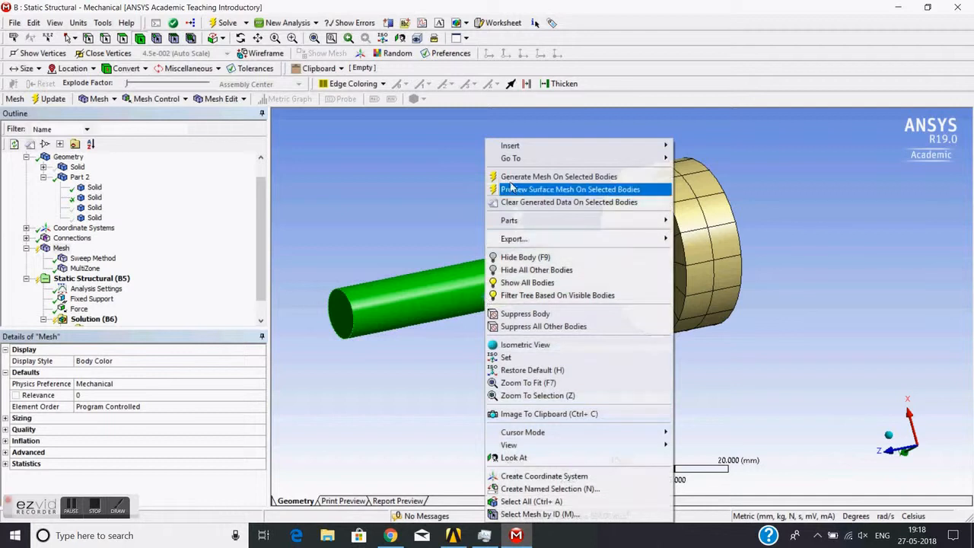
pyautogui.click(511, 179)
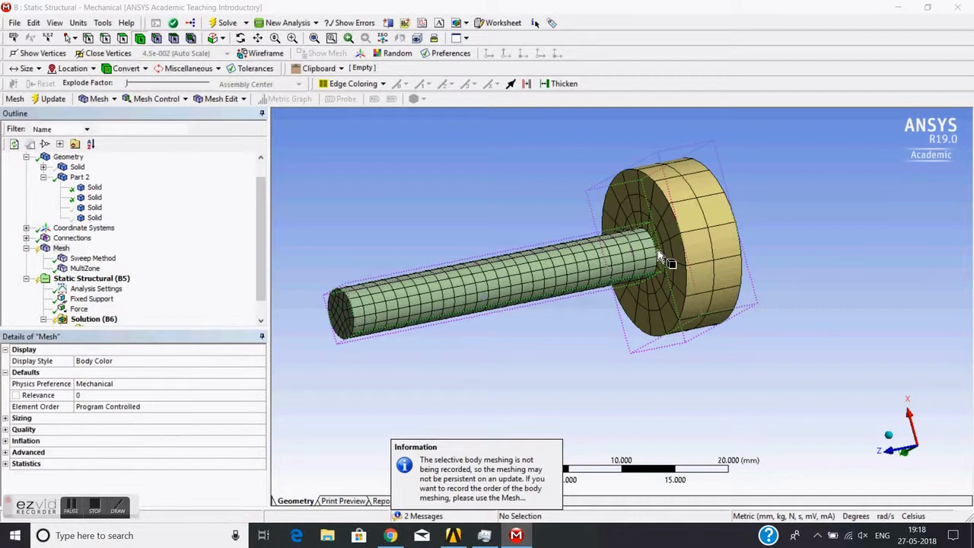
# Review the thin rod's Sweep Method settings and examine the mesh where the rod meets the disc
pyautogui.click(111, 259)
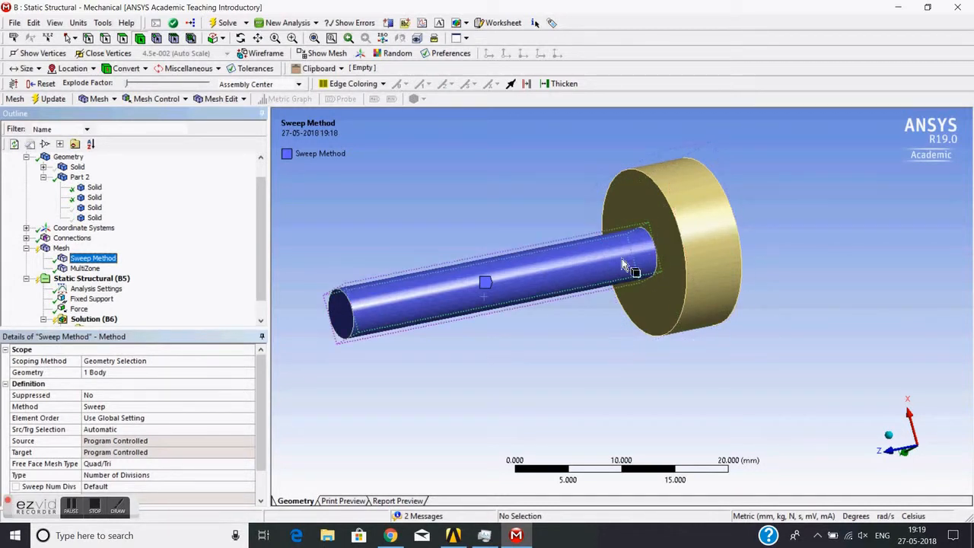
pyautogui.click(375, 235)
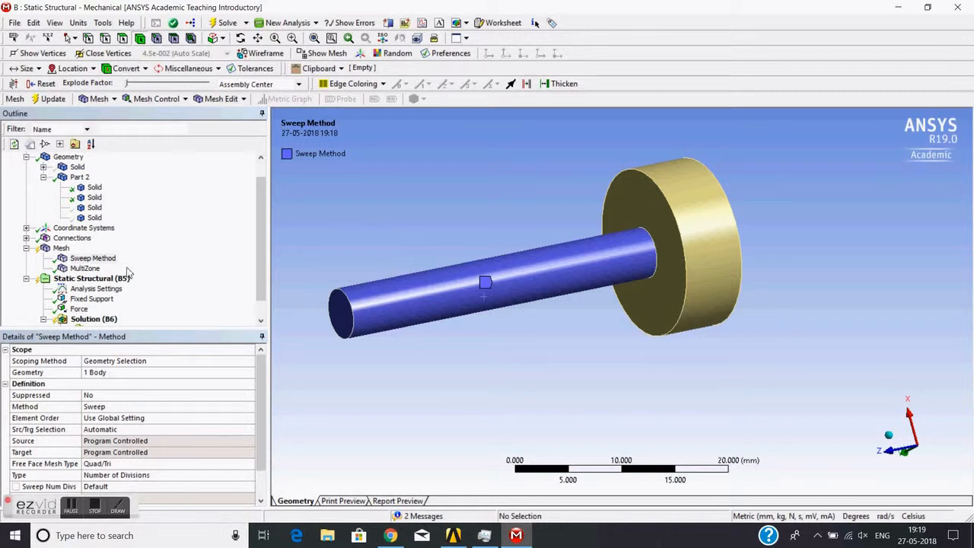
pyautogui.click(61, 248)
pyautogui.moveTo(487, 224); pyautogui.dragTo(461, 222, button='middle')
pyautogui.scroll(3, 401, 251)
pyautogui.scroll(-4, 460, 222)
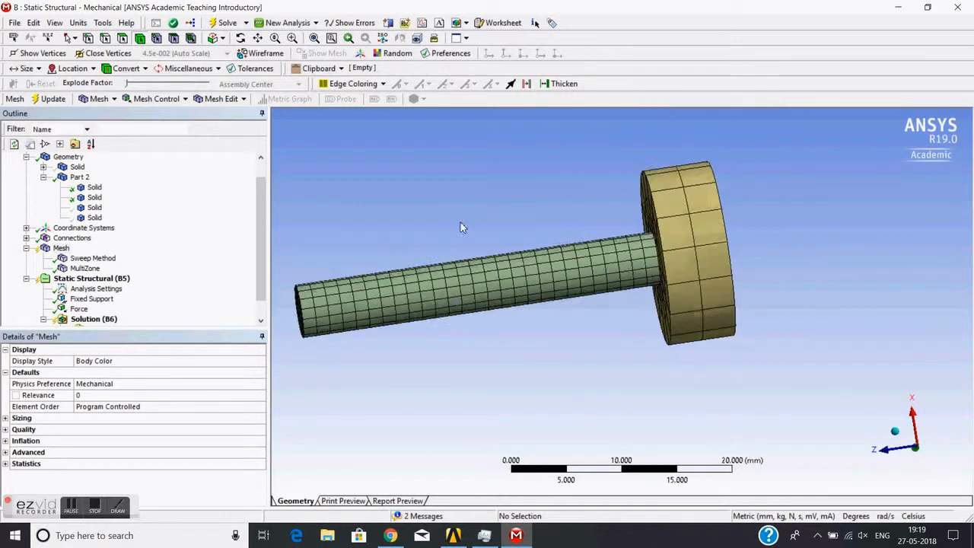
# Show the third solid of Part 2, the short cylinder behind the disc, and display it with the existing mesh
pyautogui.click(96, 210)
pyautogui.rightClick(96, 210)
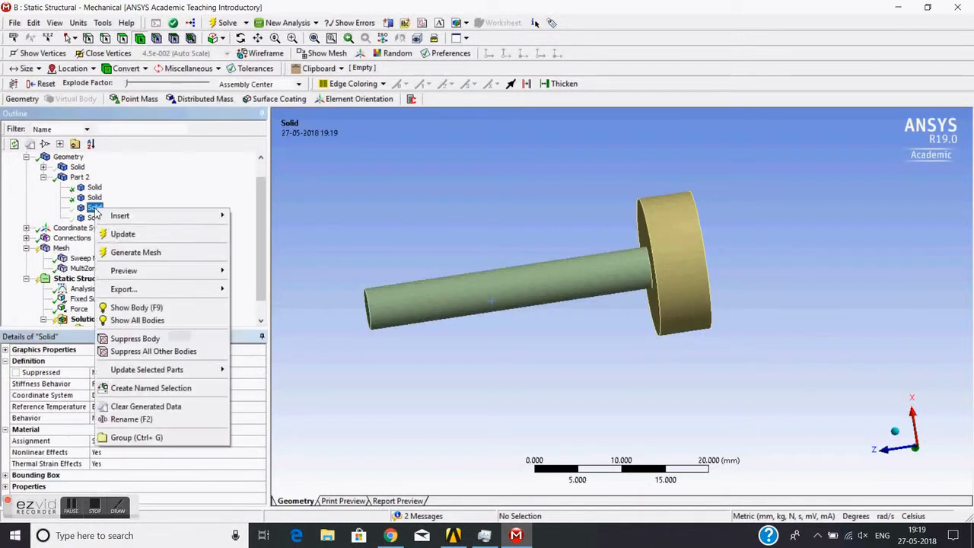
pyautogui.click(136, 308)
pyautogui.click(465, 211)
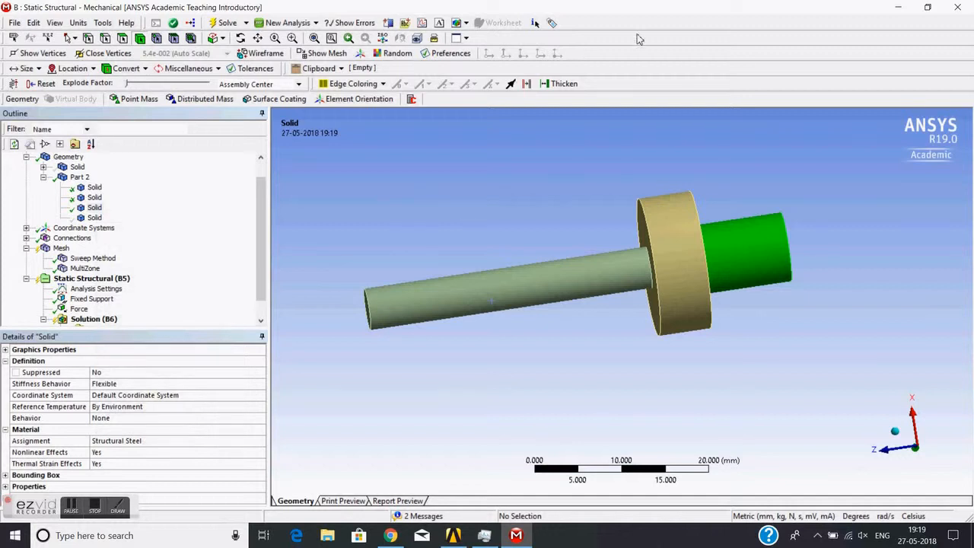
pyautogui.click(61, 248)
pyautogui.moveTo(490, 186); pyautogui.dragTo(547, 194, button='middle')
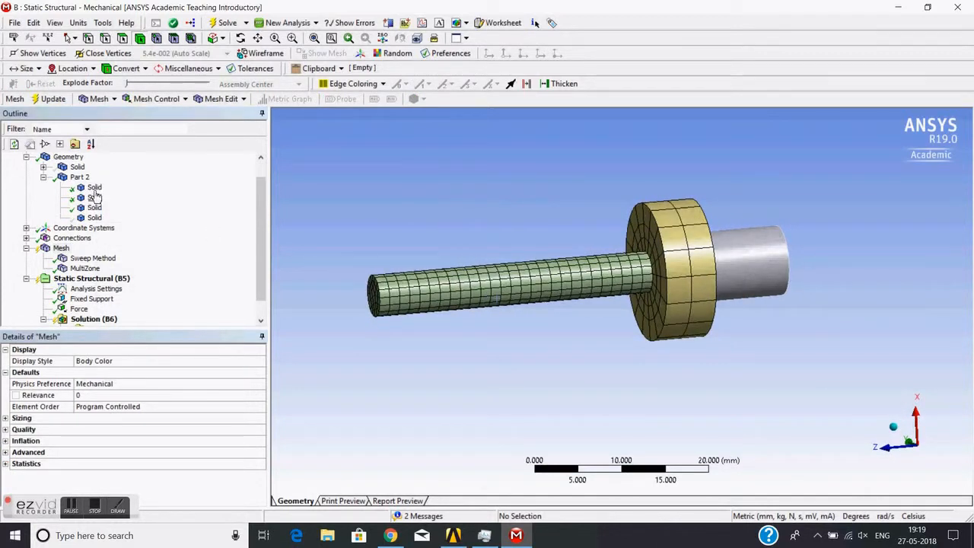
# Hide the thin rod and the disc so only the short cylinder is displayed
pyautogui.click(94, 188)
pyautogui.keyDown('ctrl'); pyautogui.click(94, 198); pyautogui.keyUp('ctrl')
pyautogui.rightClick(96, 198)
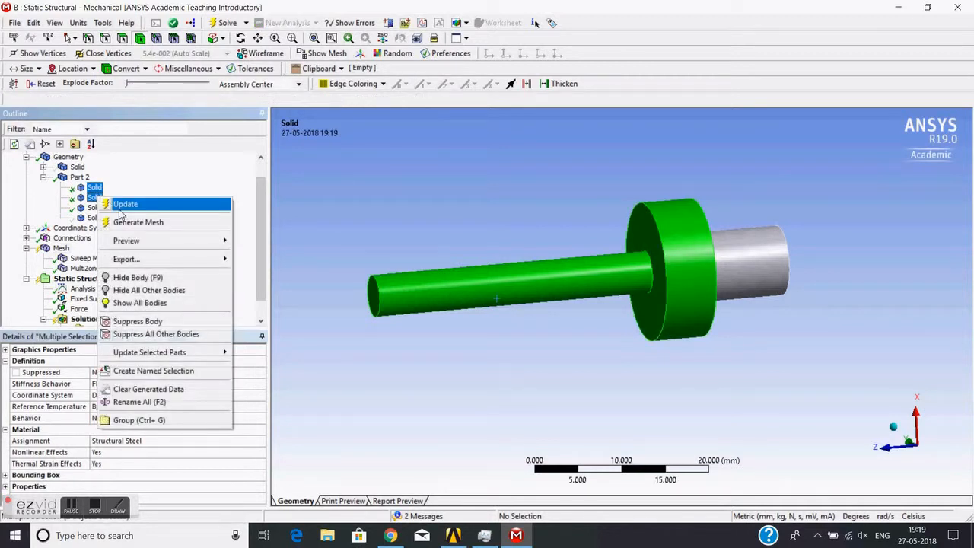
pyautogui.click(132, 279)
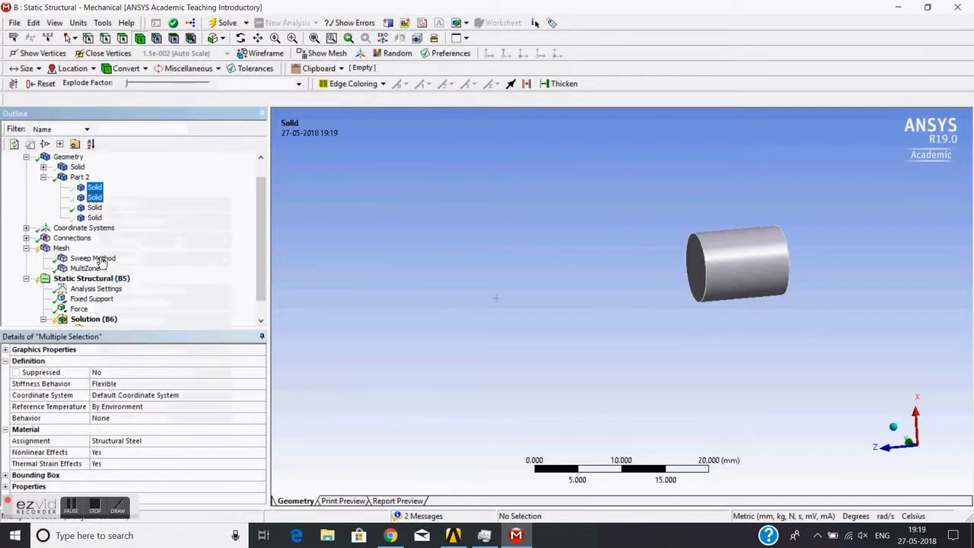
# Insert a mesh method control scoped to the short cylinder and set its method to Sweep
pyautogui.rightClick(64, 250)
pyautogui.moveTo(99, 254)
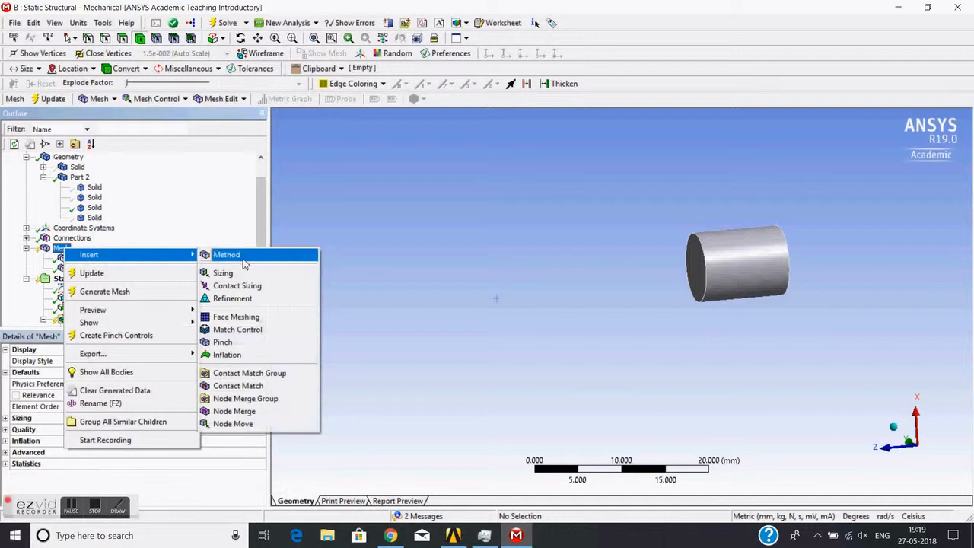
pyautogui.click(229, 255)
pyautogui.click(761, 270)
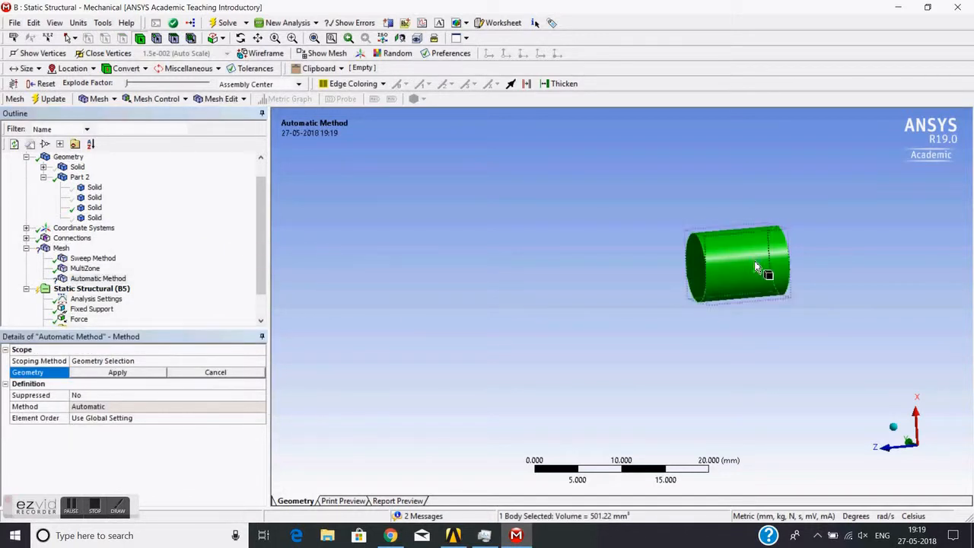
pyautogui.click(117, 371)
pyautogui.click(122, 408)
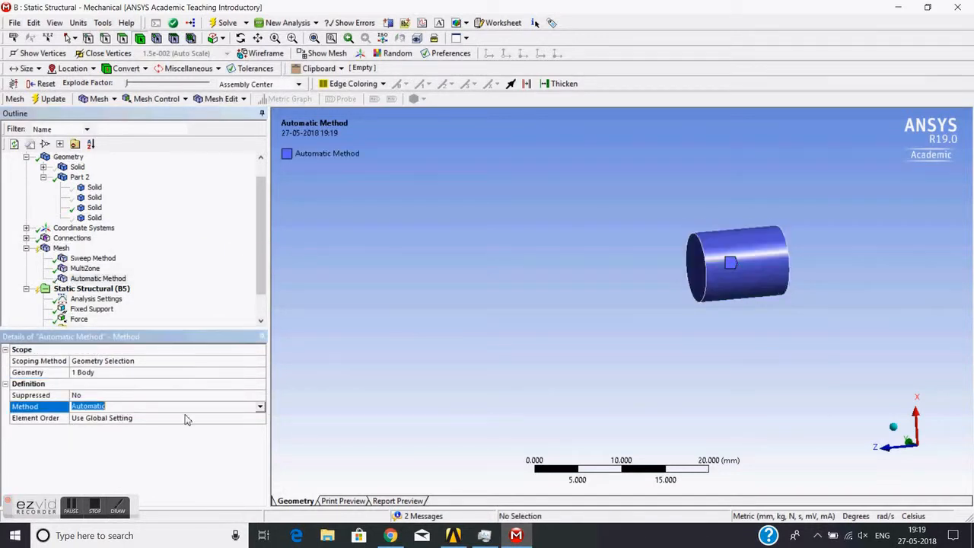
pyautogui.click(258, 409)
pyautogui.click(112, 441)
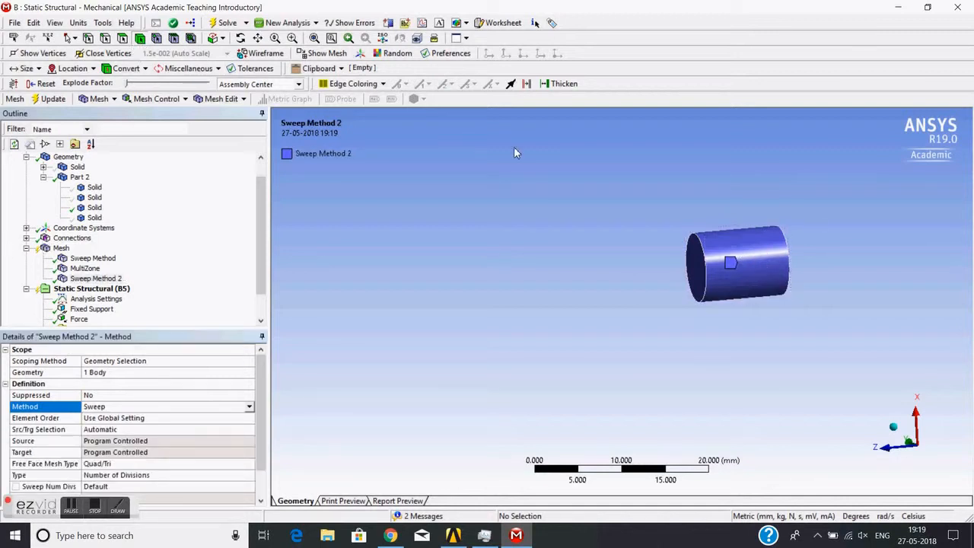
# Generate the mesh on the short cylinder only and display it
pyautogui.rightClick(725, 263)
pyautogui.click(798, 177)
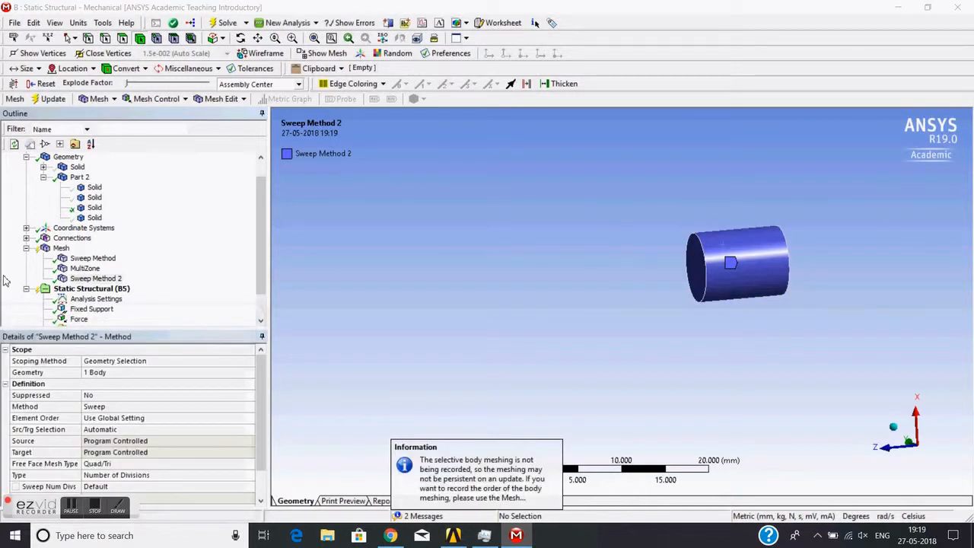
pyautogui.click(61, 249)
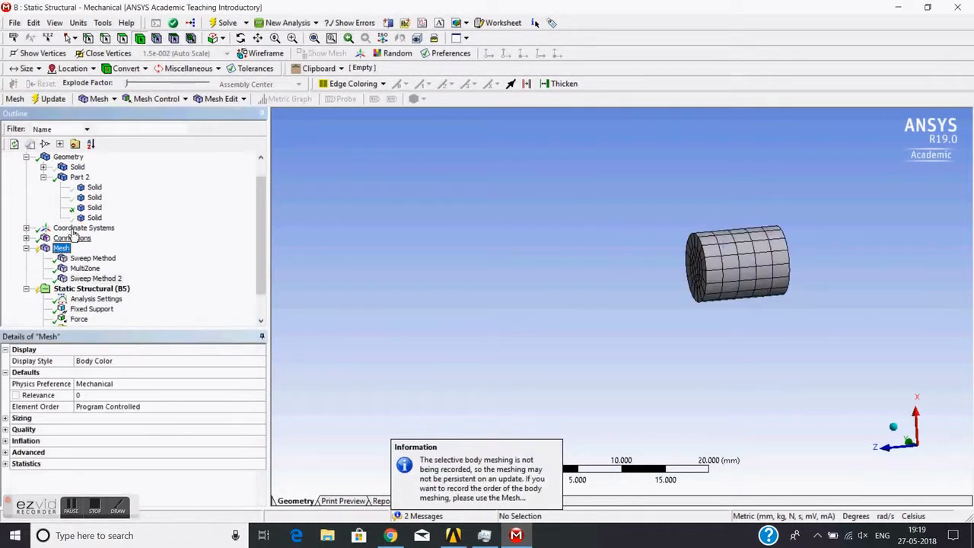
# Show the second and fourth solids of Part 2, the discs at either end of the short cylinder
pyautogui.click(94, 197)
pyautogui.rightClick(94, 197)
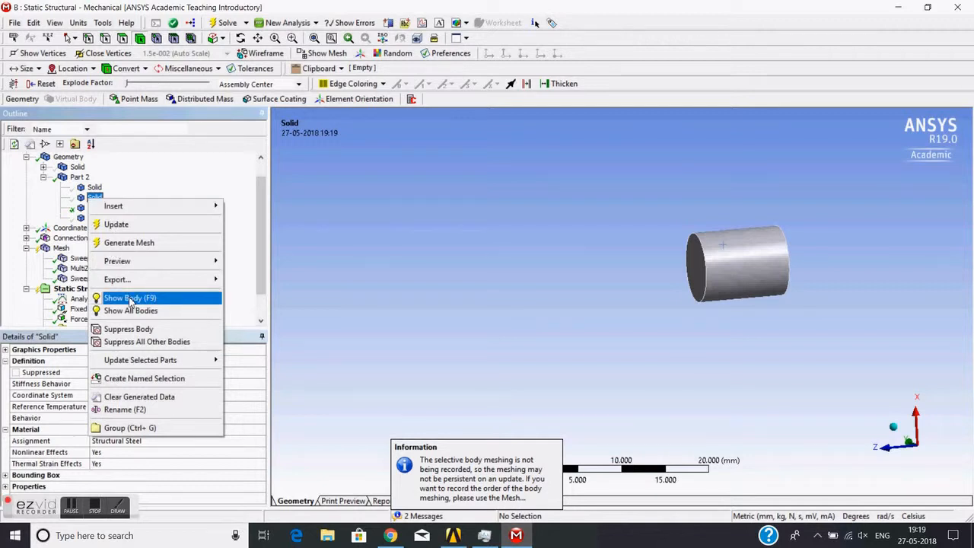
pyautogui.click(131, 299)
pyautogui.click(95, 188)
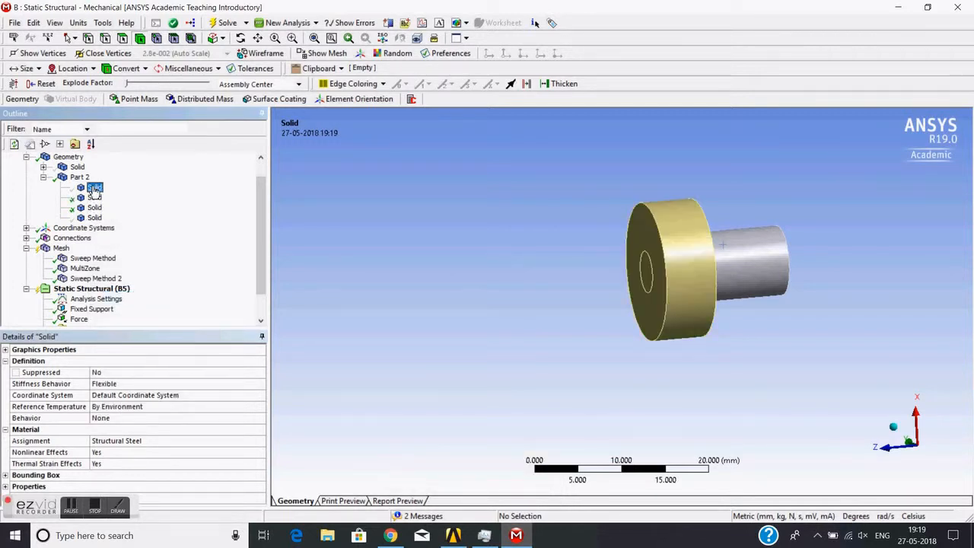
pyautogui.click(488, 283)
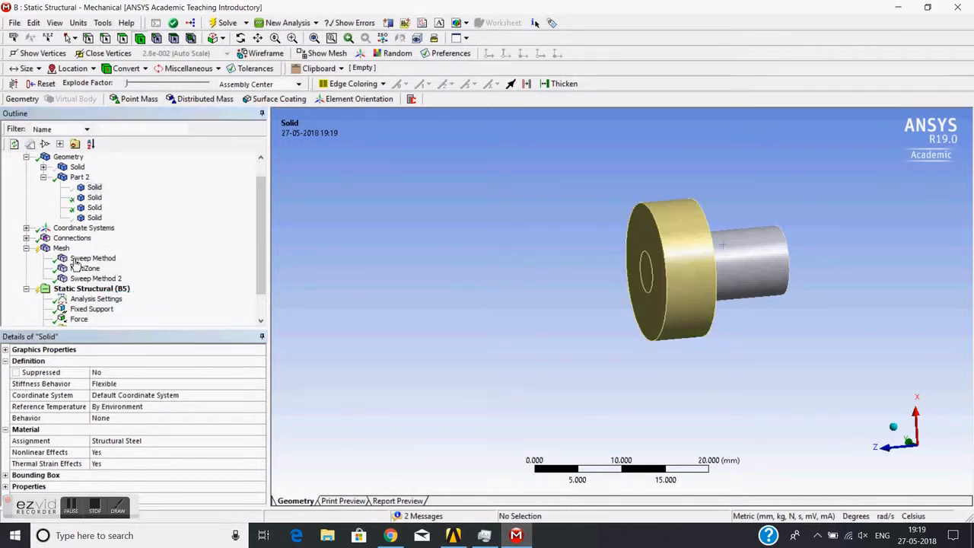
pyautogui.rightClick(95, 219)
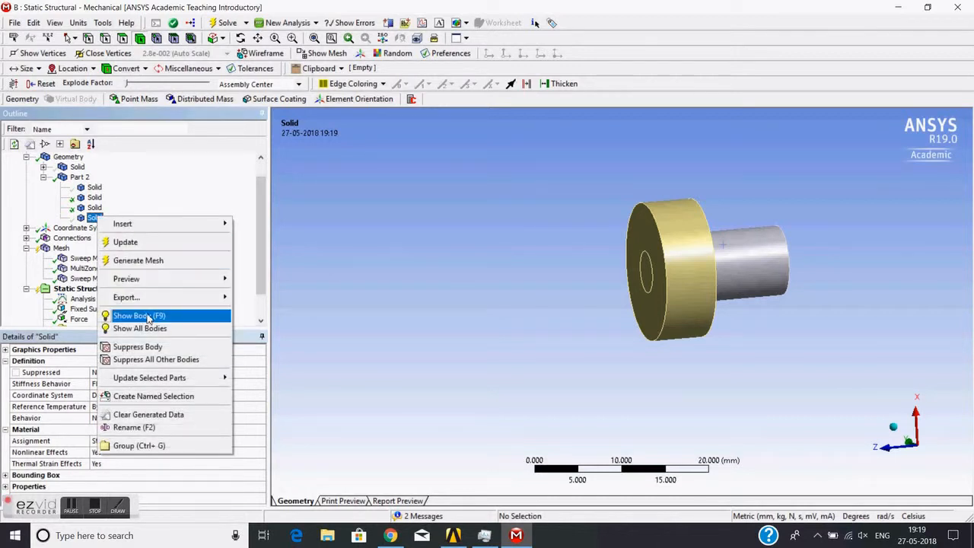
pyautogui.click(148, 318)
pyautogui.moveTo(582, 265); pyautogui.dragTo(558, 263, button='middle')
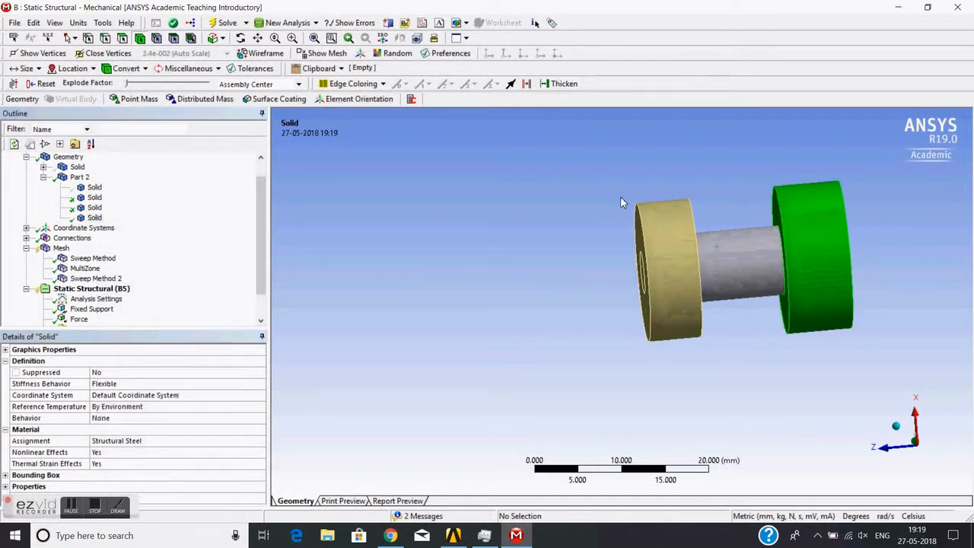
# Hide the already meshed disc and the short cylinder, keeping only the fourth solid displayed
pyautogui.click(95, 197)
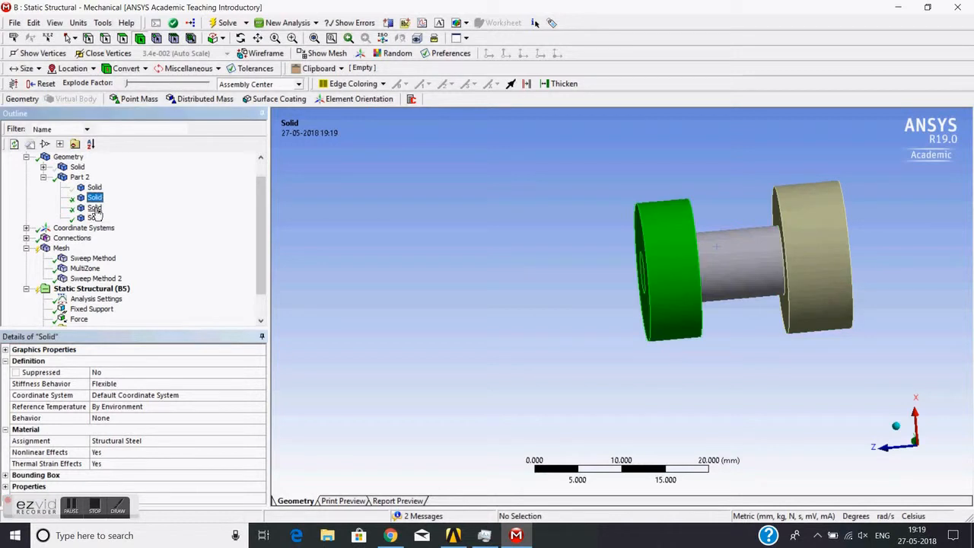
pyautogui.keyDown('ctrl'); pyautogui.click(95, 208); pyautogui.keyUp('ctrl')
pyautogui.rightClick(94, 208)
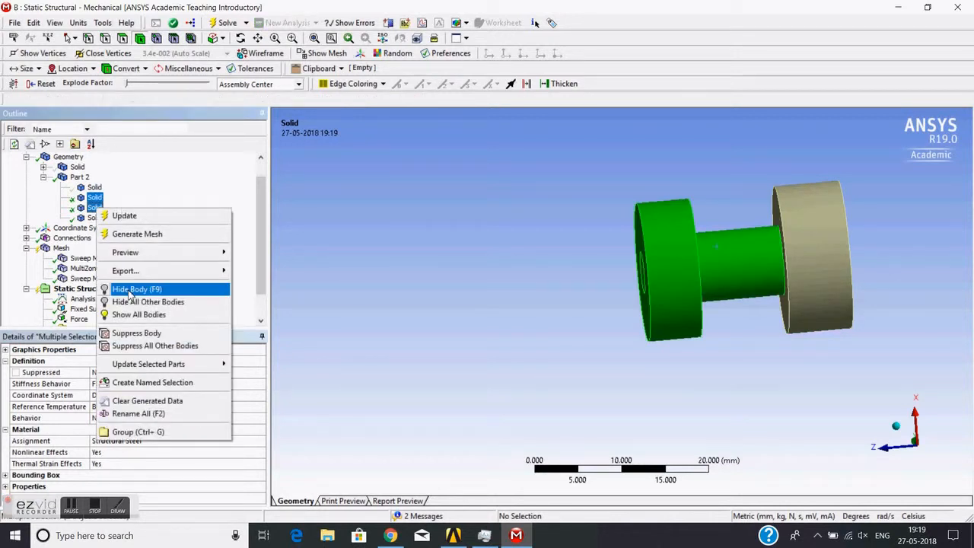
pyautogui.click(169, 293)
# Insert a mesh method control scoped to the displayed disc and set its method to MultiZone
pyautogui.click(61, 249)
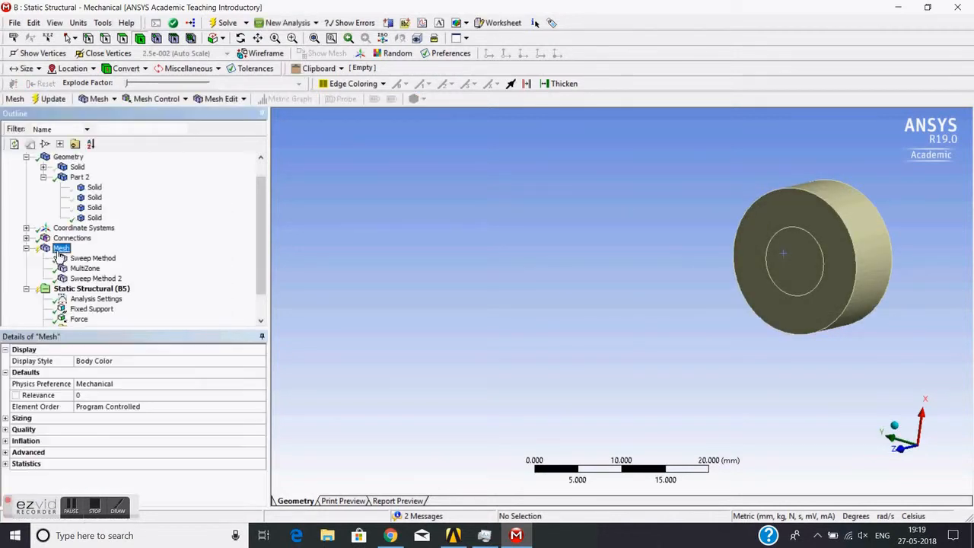
pyautogui.rightClick(61, 250)
pyautogui.moveTo(80, 259)
pyautogui.click(263, 260)
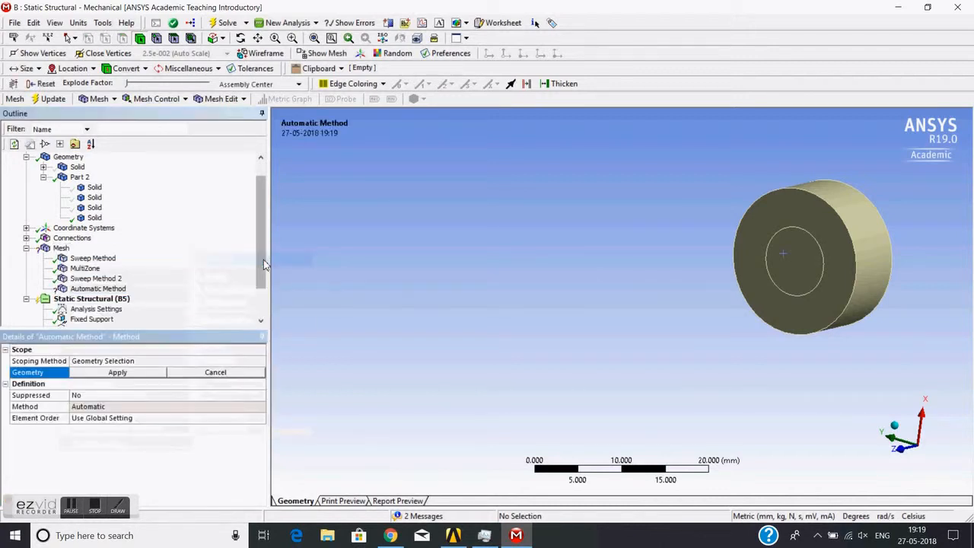
pyautogui.click(769, 231)
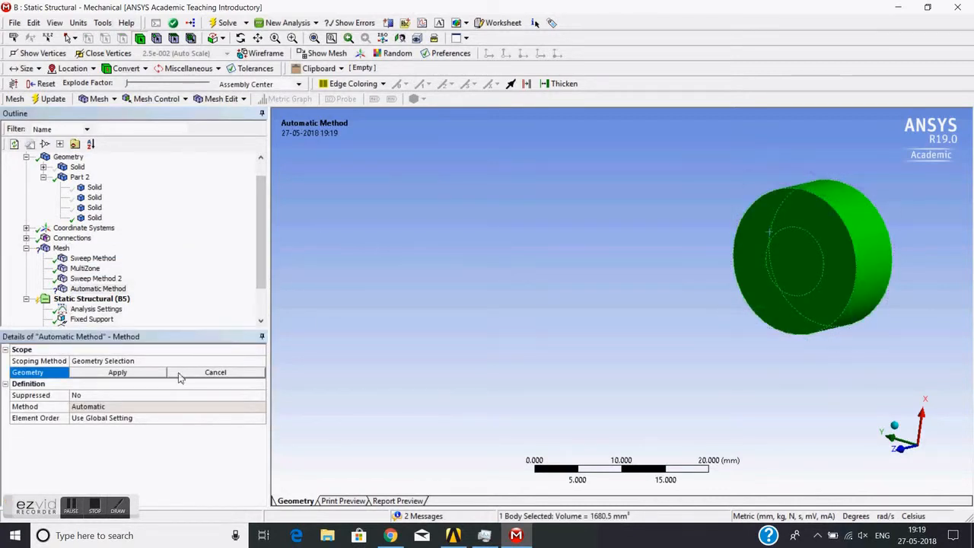
pyautogui.click(161, 372)
pyautogui.click(158, 406)
pyautogui.click(260, 409)
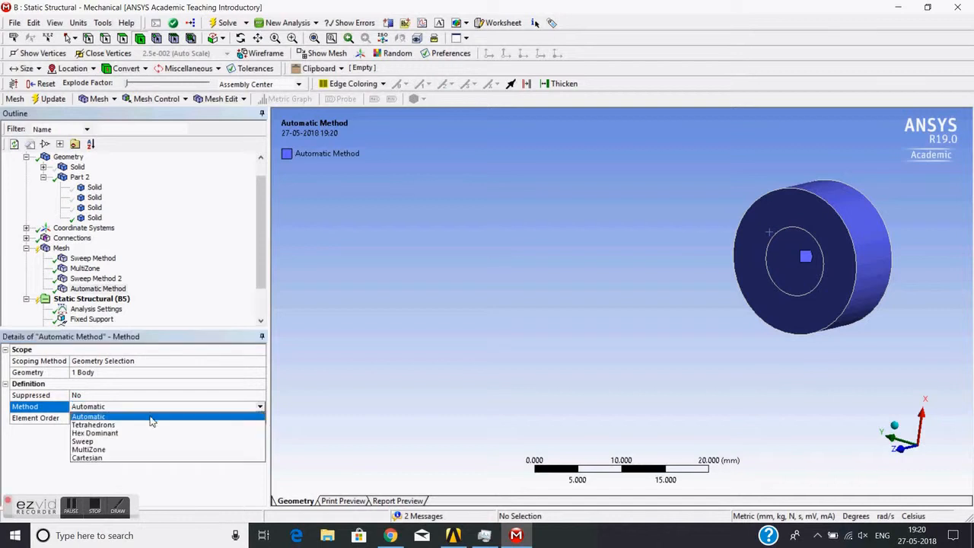
pyautogui.click(116, 452)
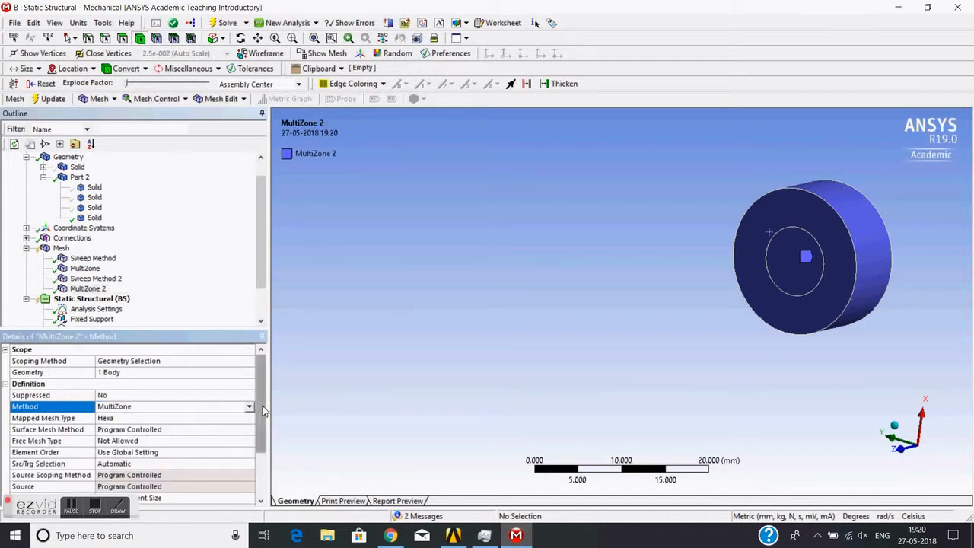
# Set the disc's MultiZone control to Manual Source, using the inner circular face, surrounding ring face and opposite end face as sources
pyautogui.moveTo(265, 413); pyautogui.dragTo(268, 454)
pyautogui.click(226, 395)
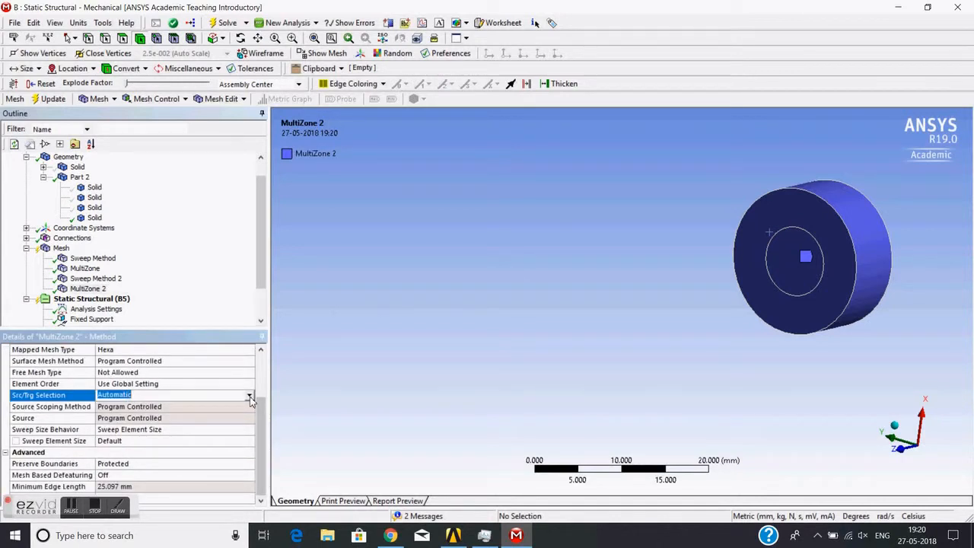
pyautogui.click(250, 397)
pyautogui.click(134, 417)
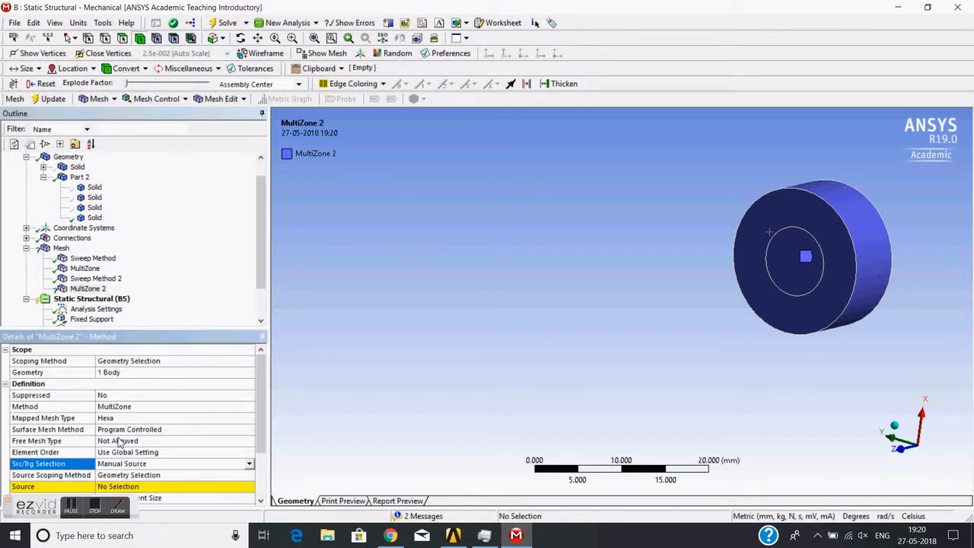
pyautogui.click(124, 491)
pyautogui.click(779, 263)
pyautogui.keyDown('ctrl'); pyautogui.click(763, 222); pyautogui.keyUp('ctrl')
pyautogui.moveTo(761, 222); pyautogui.dragTo(732, 242, button='middle')
pyautogui.keyDown('ctrl'); pyautogui.click(826, 258); pyautogui.keyUp('ctrl')
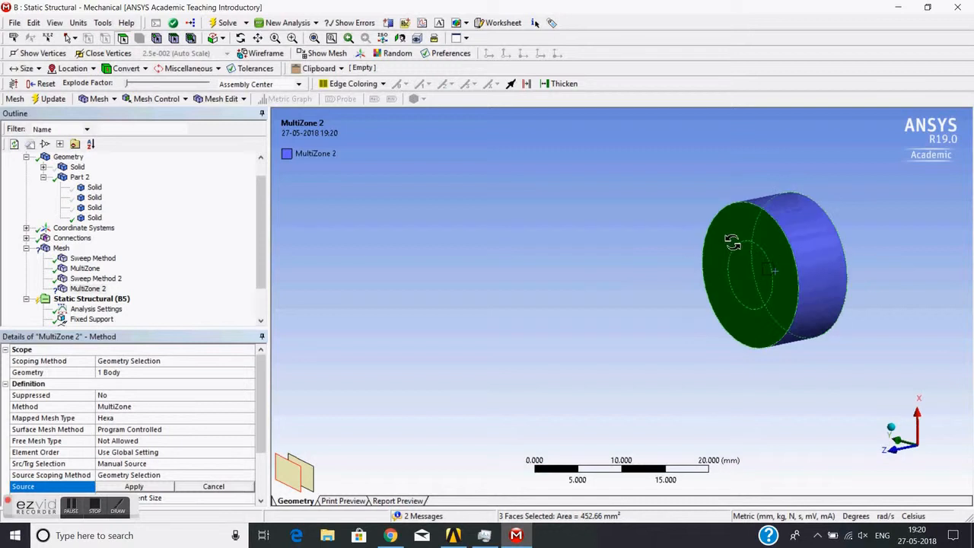
pyautogui.click(141, 488)
pyautogui.moveTo(527, 308); pyautogui.dragTo(669, 286, button='middle')
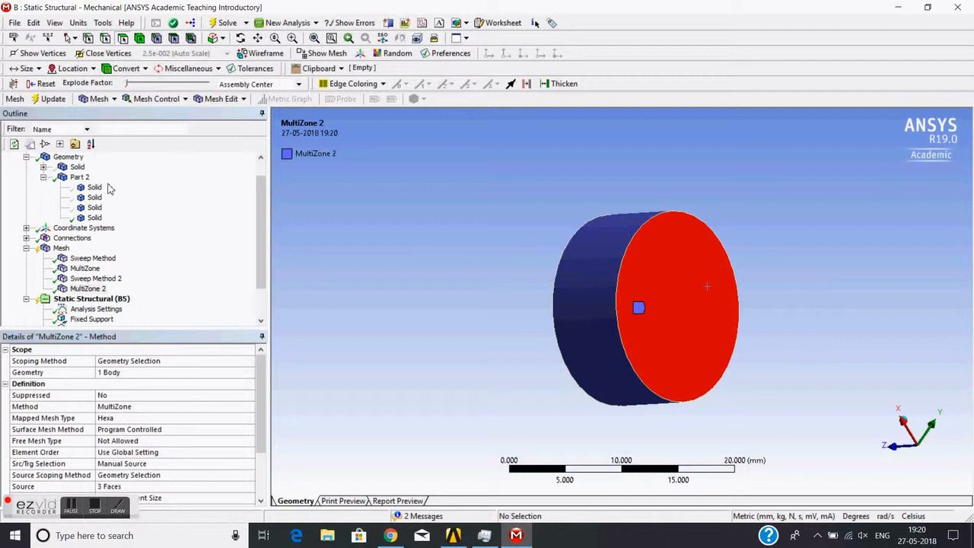
# Generate the mesh on the fourth solid of Part 2 only and display it
pyautogui.click(91, 219)
pyautogui.rightClick(92, 218)
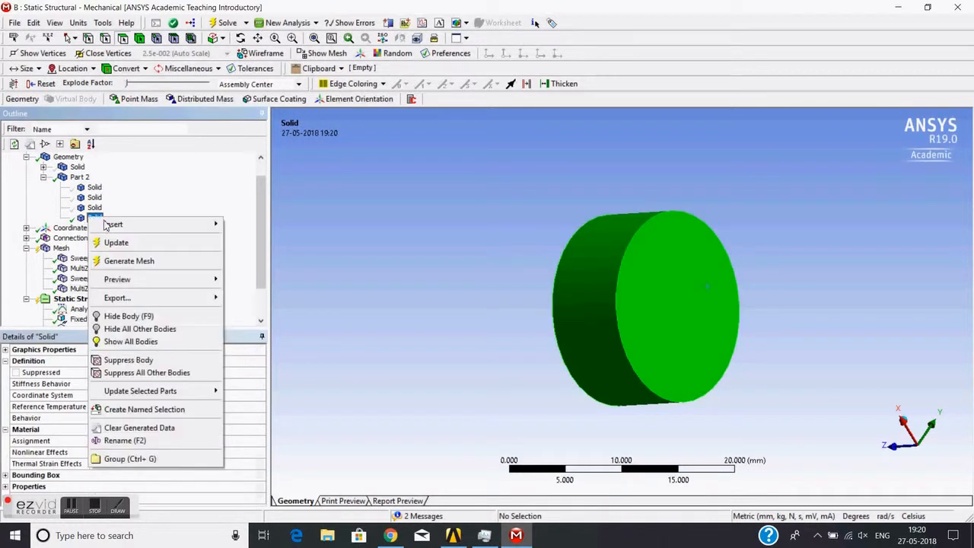
pyautogui.click(133, 262)
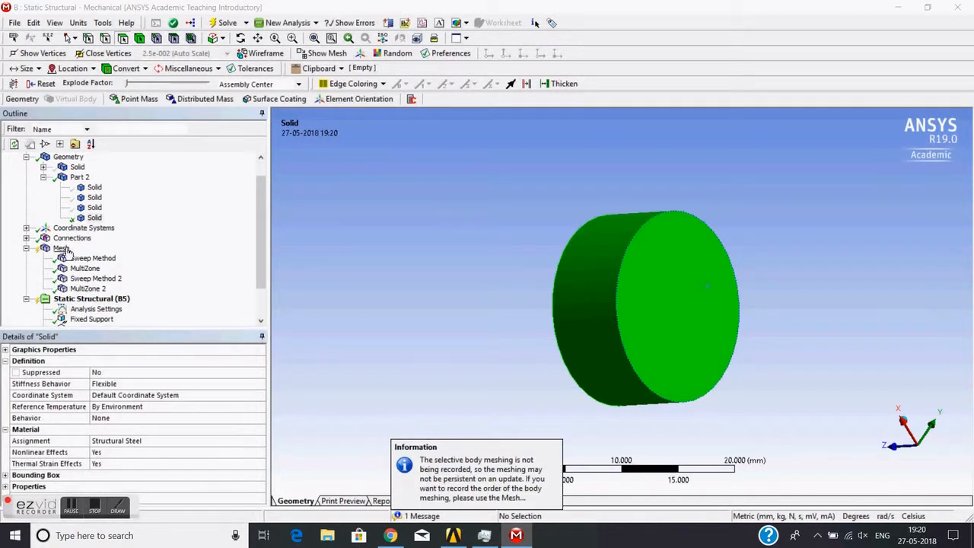
pyautogui.click(61, 248)
# Show all bodies and hide the rectangular block, leaving the whole stepped shaft displayed
pyautogui.moveTo(483, 256)
pyautogui.mouseDown(button='middle')
pyautogui.moveTo(478, 240)
pyautogui.moveTo(515, 226)
pyautogui.moveTo(410, 213)
pyautogui.mouseUp(button='middle')
pyautogui.rightClick(411, 213)
pyautogui.click(434, 251)
pyautogui.moveTo(435, 251); pyautogui.dragTo(531, 191, button='middle')
pyautogui.click(532, 191)
pyautogui.click(341, 188)
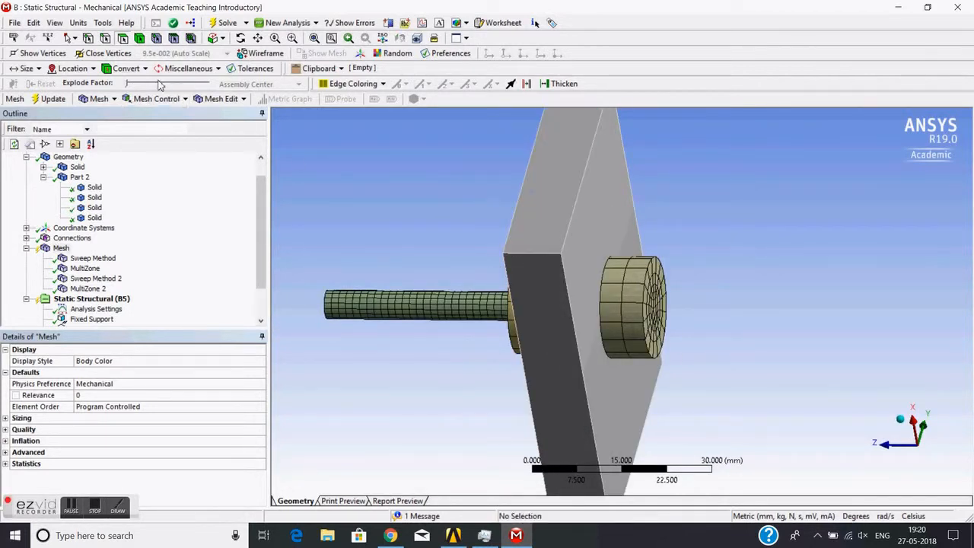
pyautogui.click(580, 185)
pyautogui.rightClick(578, 183)
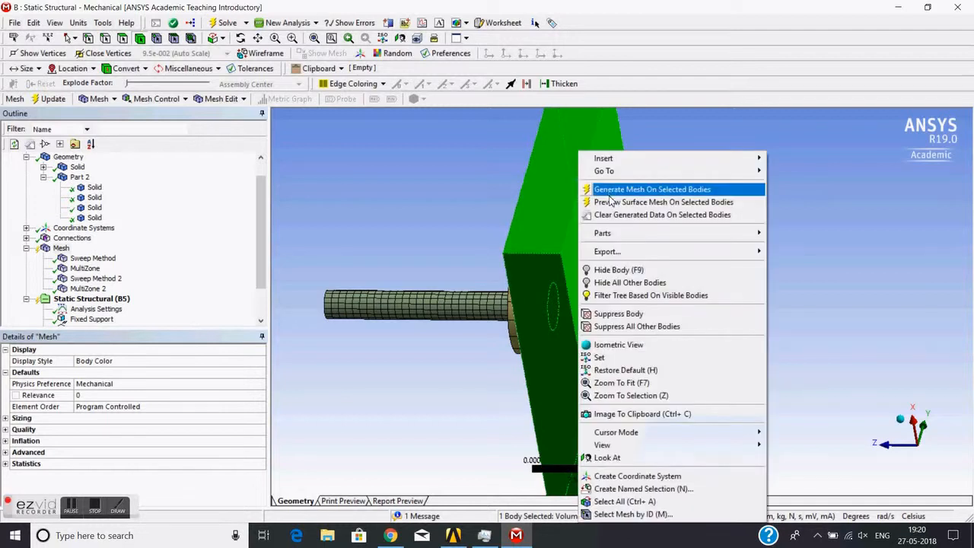
pyautogui.click(617, 270)
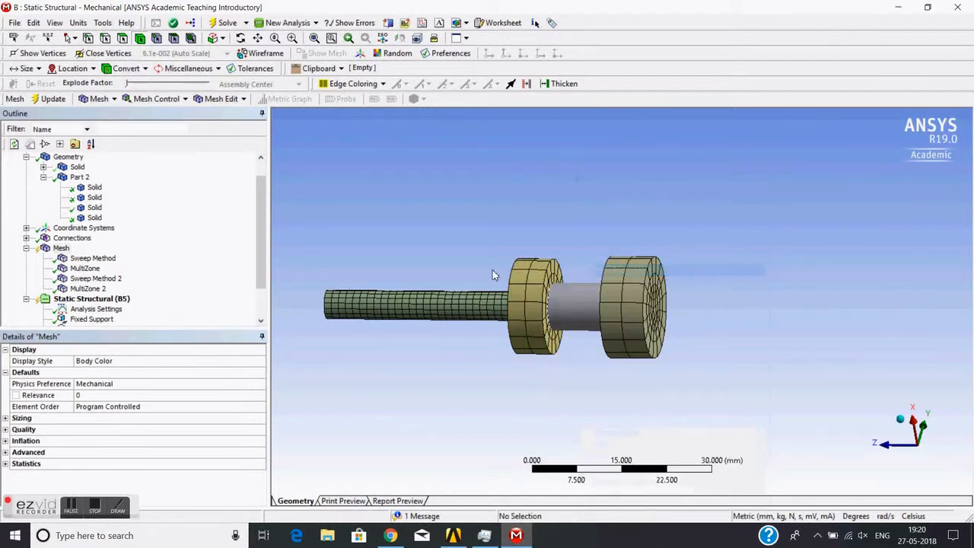
pyautogui.scroll(3, 491, 267)
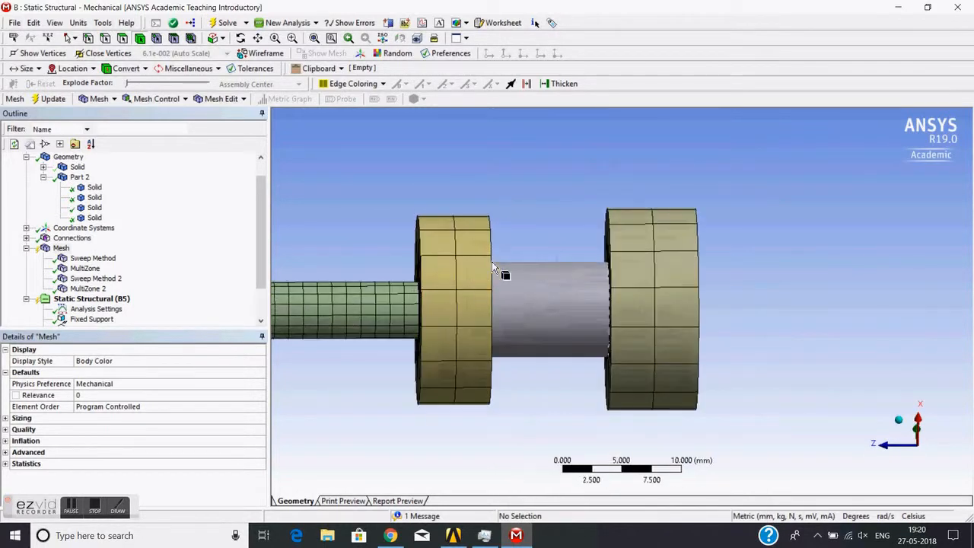
# Clear the generated mesh data from the fourth solid of Part 2, the end disc
pyautogui.click(93, 208)
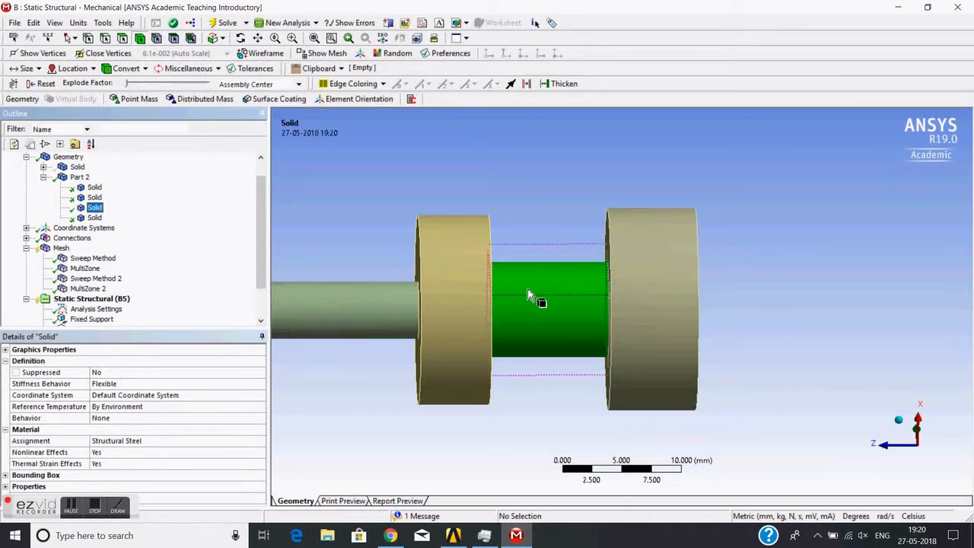
pyautogui.click(491, 198)
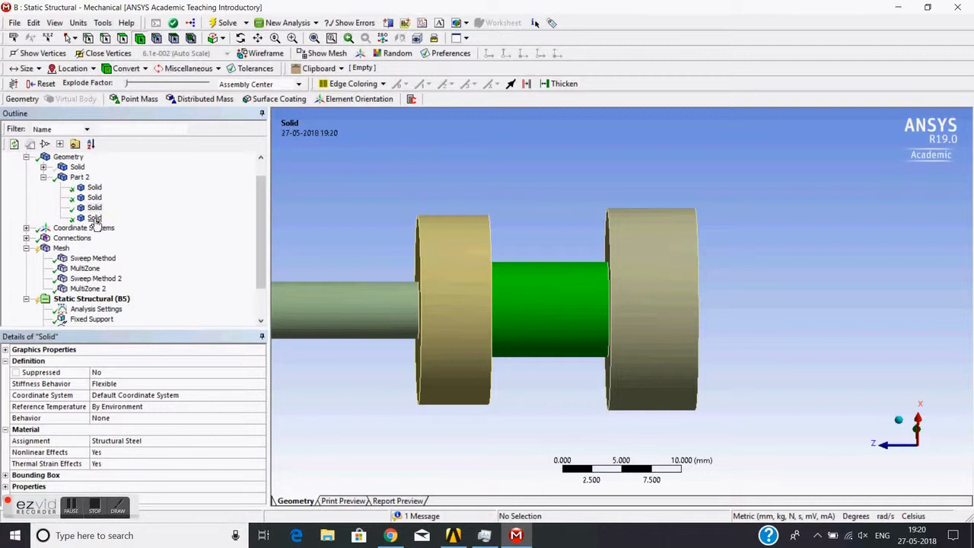
pyautogui.click(96, 218)
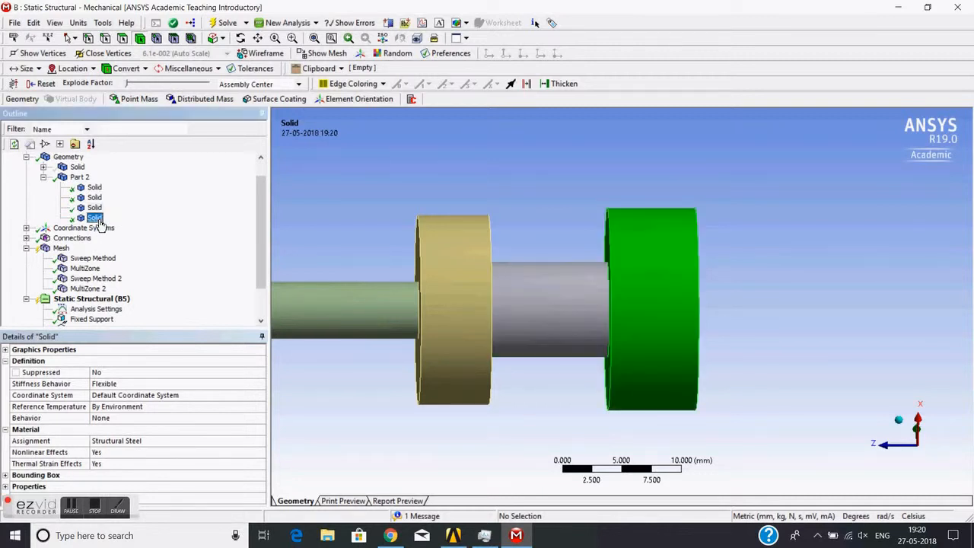
pyautogui.rightClick(98, 220)
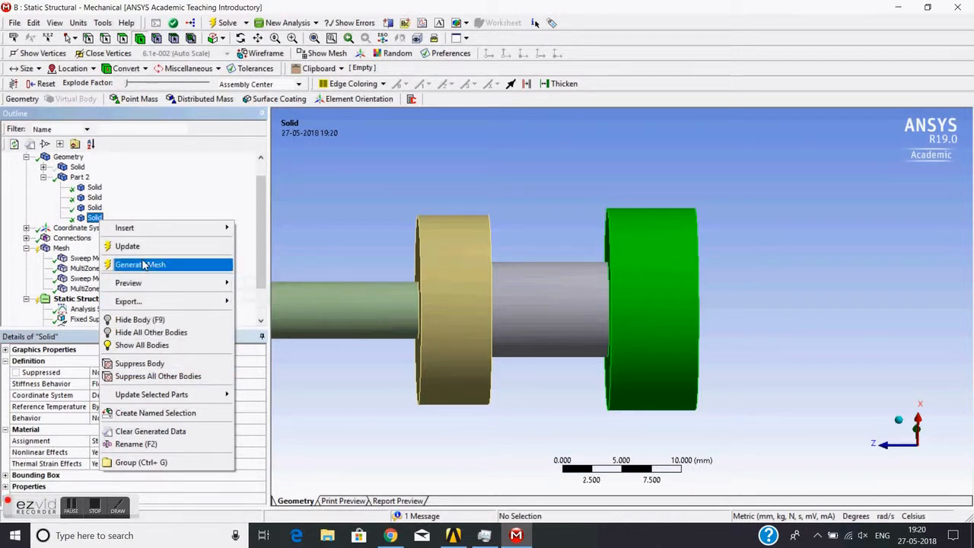
pyautogui.click(156, 431)
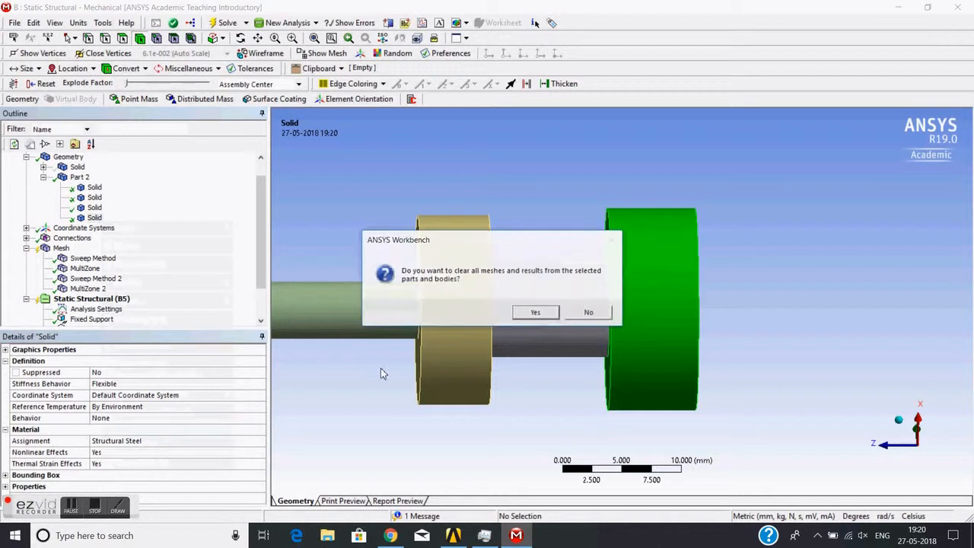
pyautogui.click(527, 315)
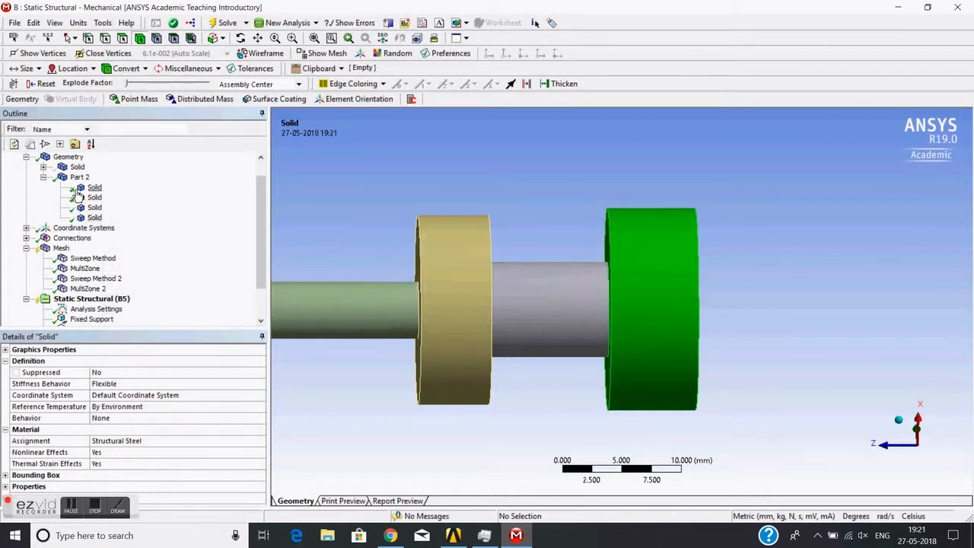
# Display the mesh and generate it on the short cylinder between the two discs only
pyautogui.click(60, 248)
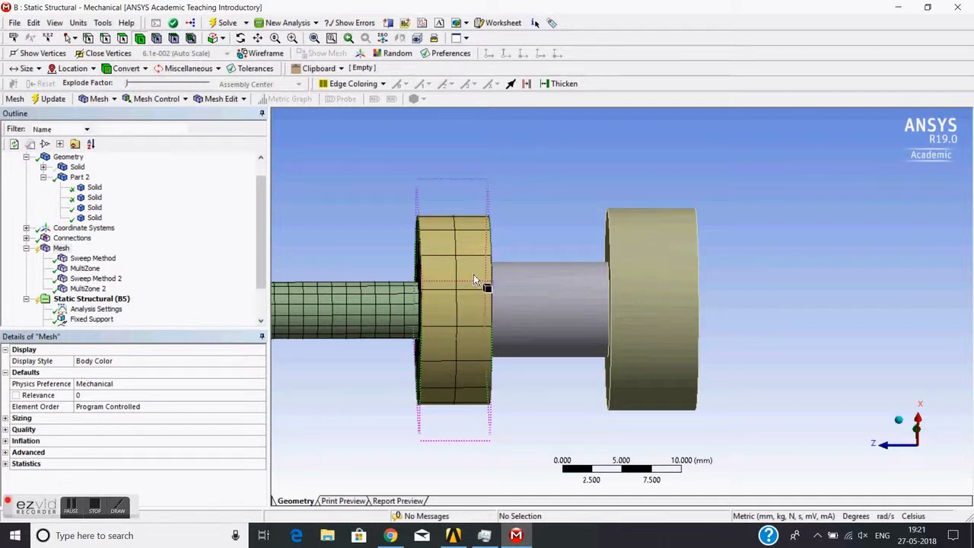
pyautogui.moveTo(499, 304); pyautogui.dragTo(499, 281, button='middle')
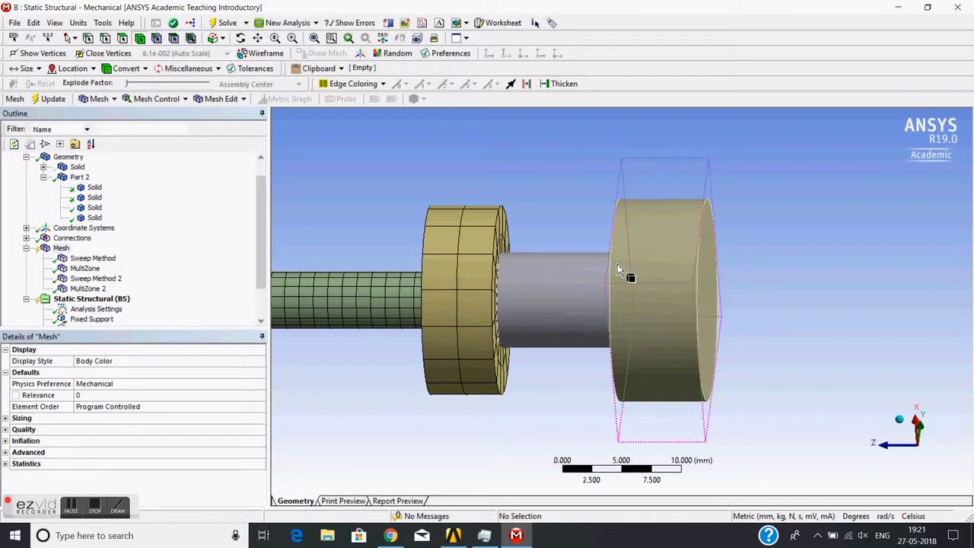
pyautogui.click(535, 302)
pyautogui.rightClick(534, 299)
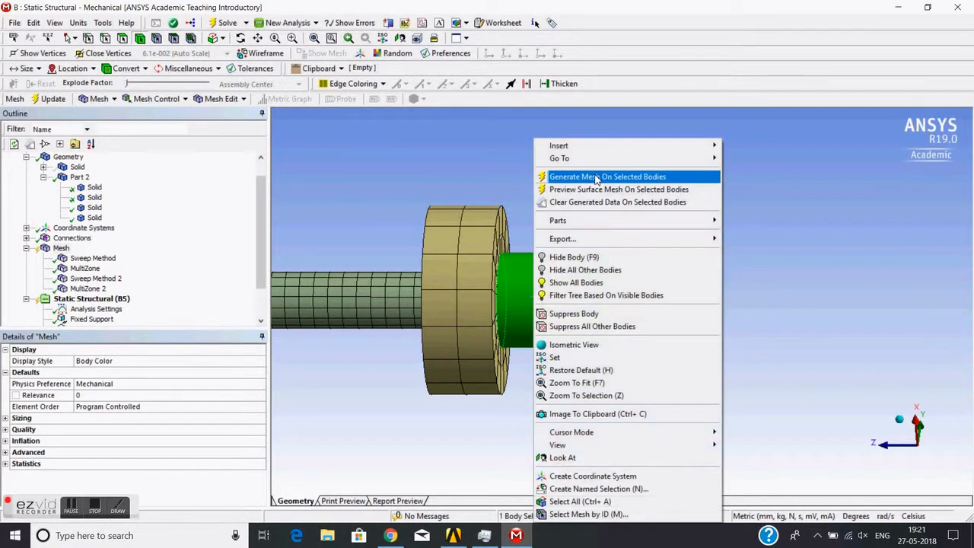
pyautogui.click(563, 174)
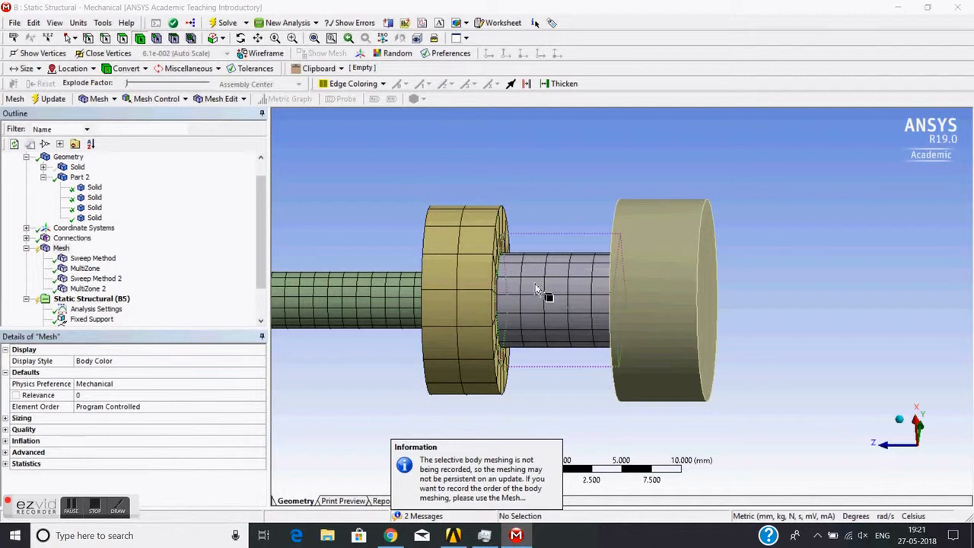
# Generate the mesh on the unmeshed end disc beside the short cylinder
pyautogui.moveTo(561, 284); pyautogui.dragTo(569, 319, button='middle')
pyautogui.click(685, 233)
pyautogui.rightClick(684, 233)
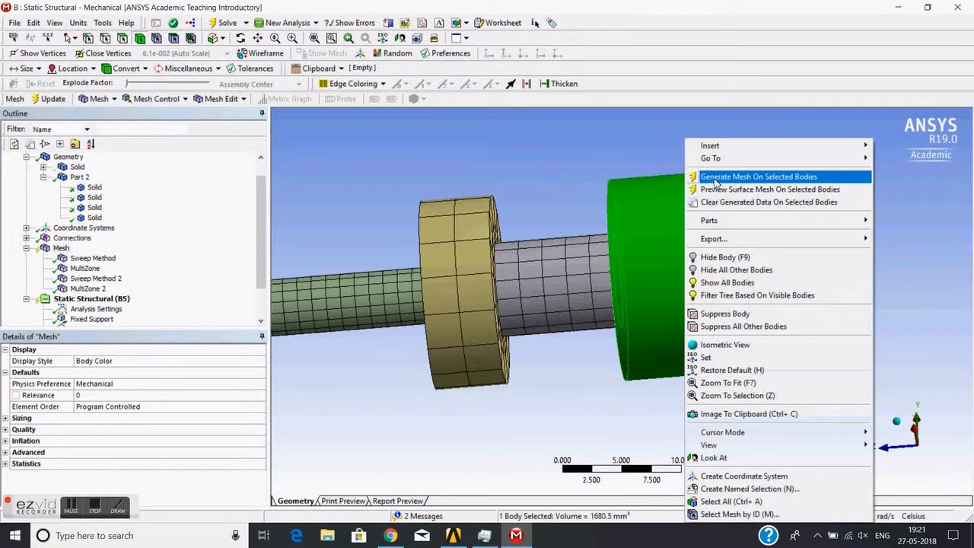
pyautogui.click(761, 180)
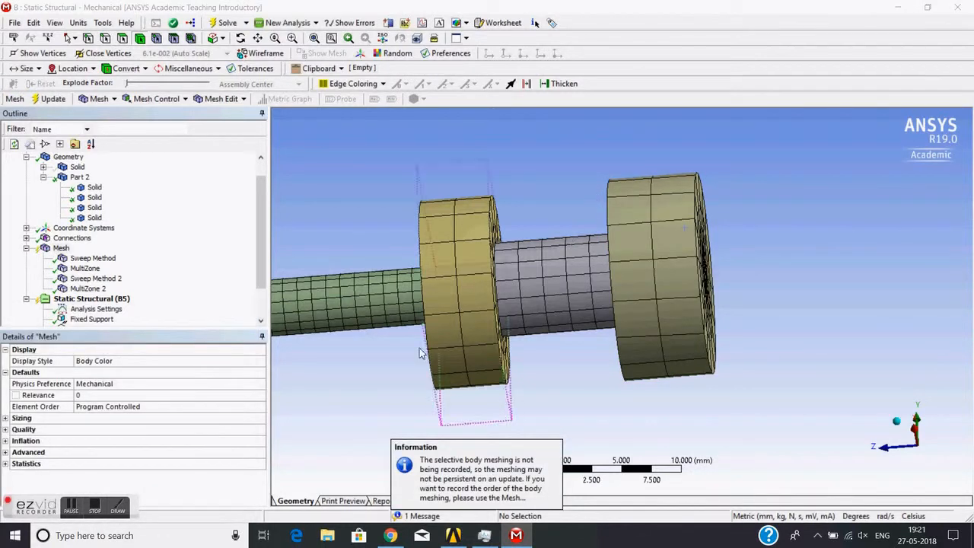
pyautogui.scroll(-1, 455, 335)
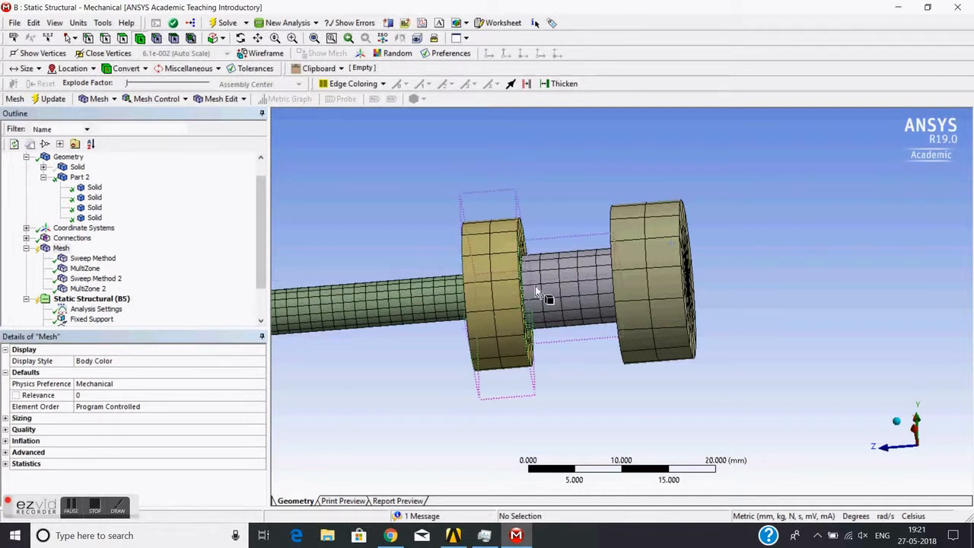
pyautogui.rightClick(63, 248)
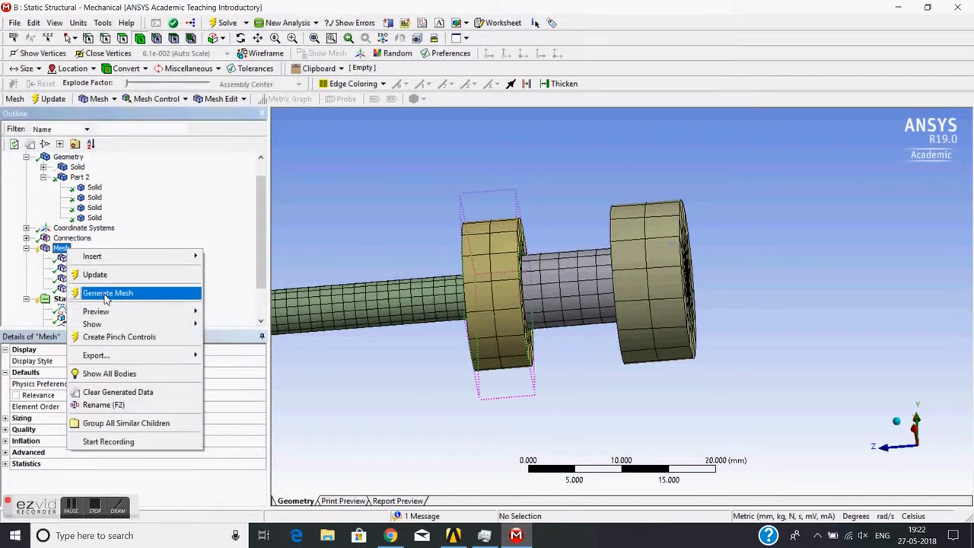
pyautogui.click(415, 176)
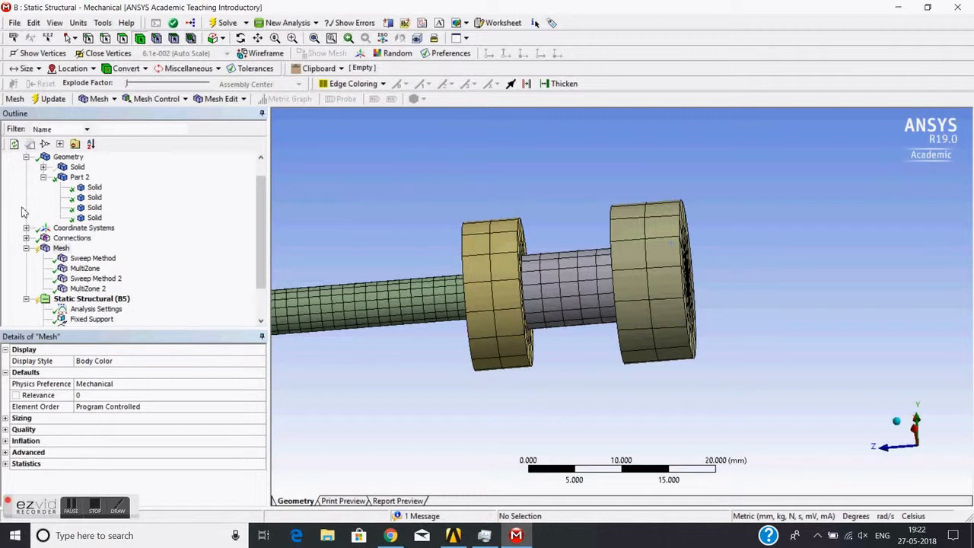
pyautogui.click(79, 176)
pyautogui.rightClick(79, 177)
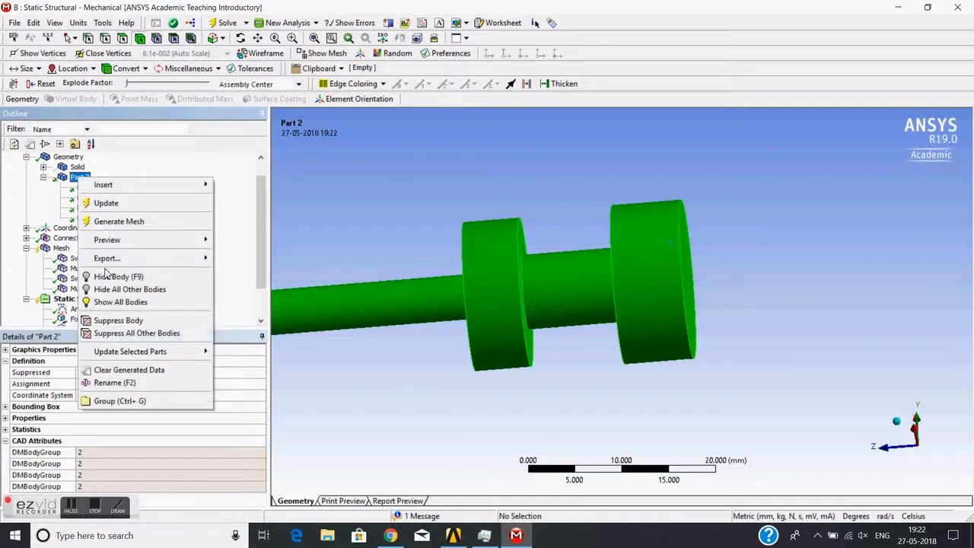
# Show the hidden rectangular block, the only body of the first solid in the geometry, and select it in the model
pyautogui.click(77, 167)
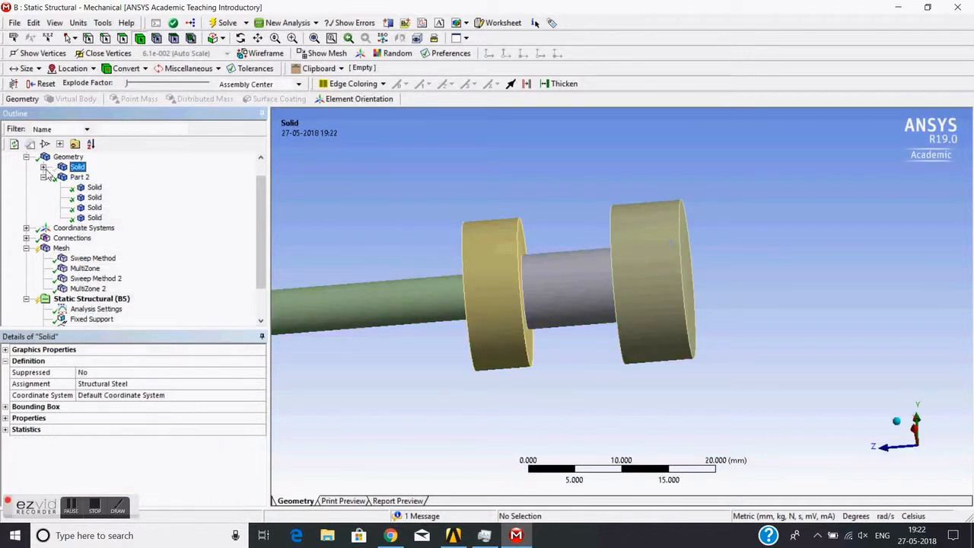
pyautogui.click(43, 166)
pyautogui.click(92, 178)
pyautogui.rightClick(92, 178)
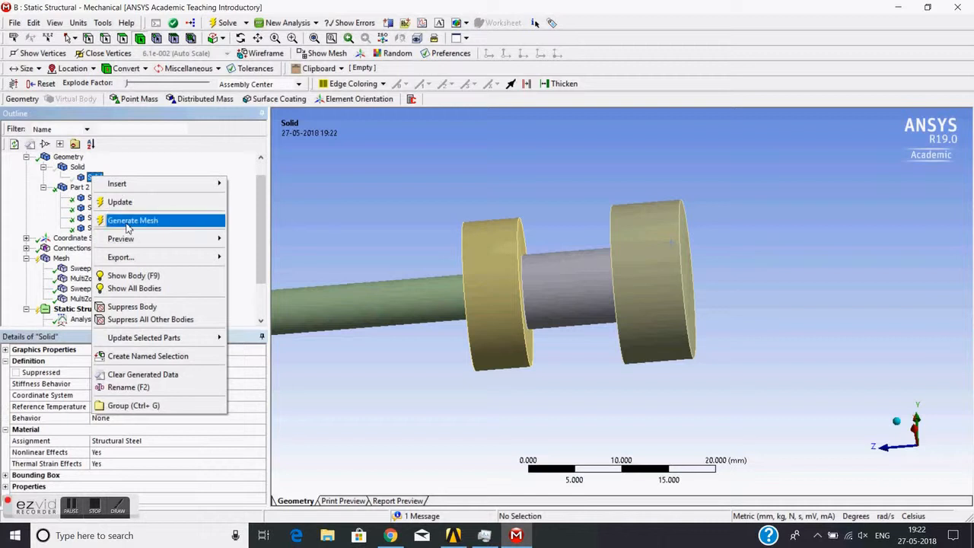
pyautogui.click(140, 276)
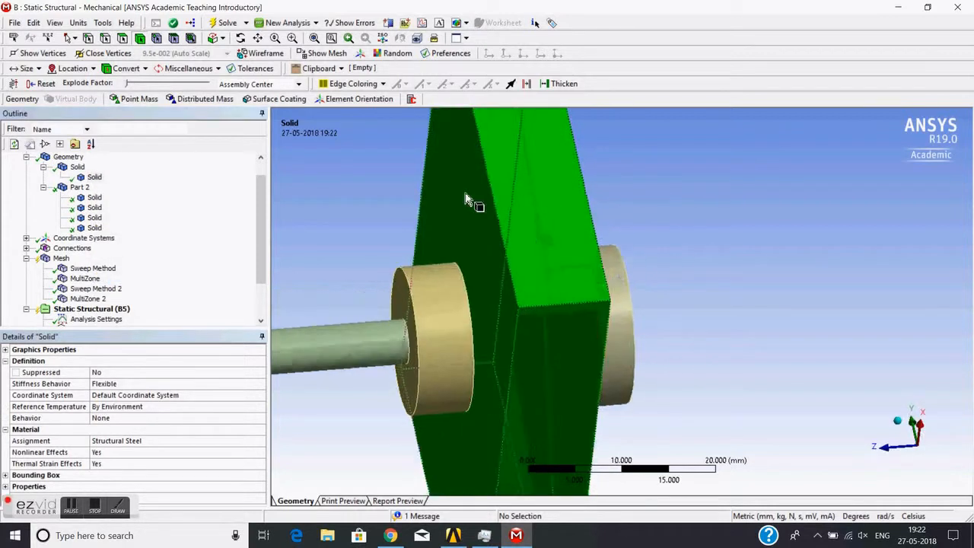
pyautogui.click(583, 213)
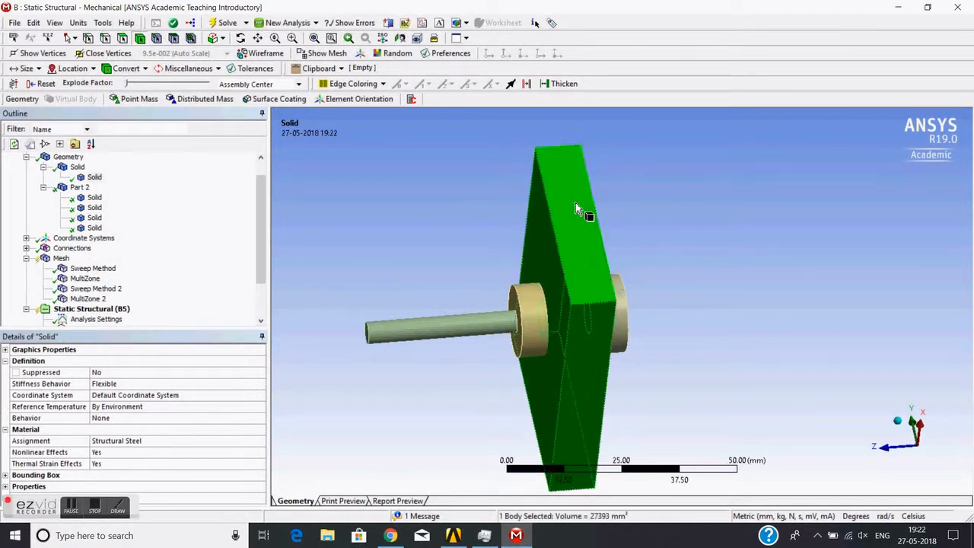
# Generate the mesh on the selected rectangular block only
pyautogui.rightClick(578, 213)
pyautogui.click(64, 260)
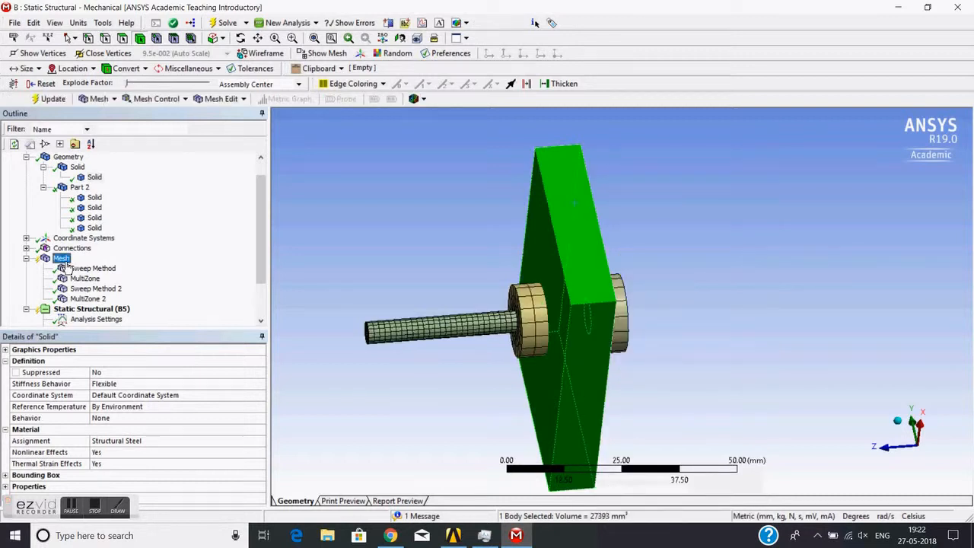
pyautogui.rightClick(585, 222)
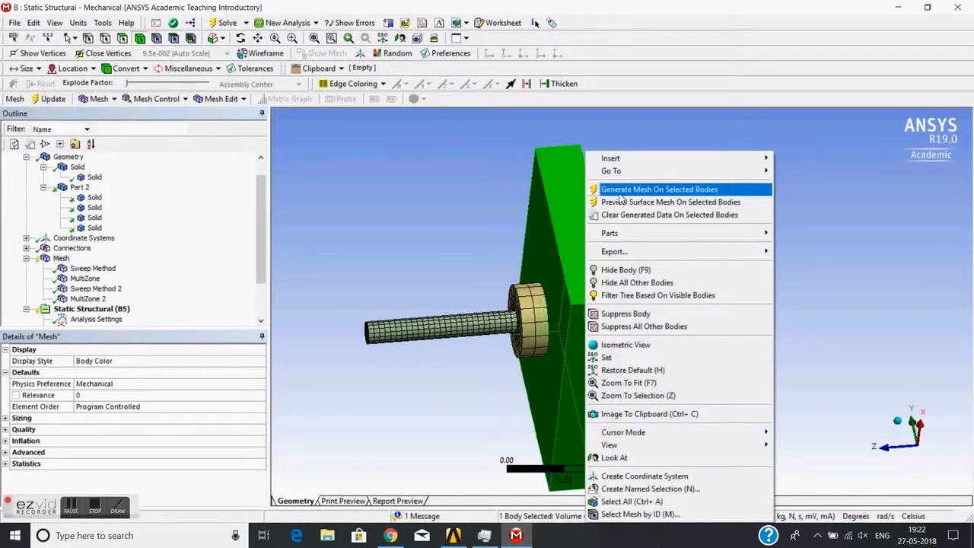
pyautogui.click(621, 193)
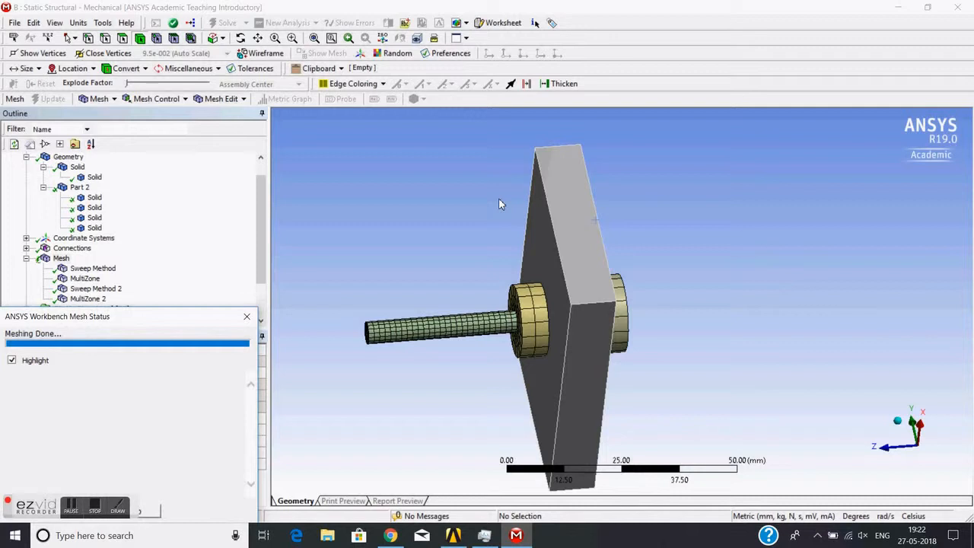
pyautogui.moveTo(499, 203); pyautogui.dragTo(357, 251, button='middle')
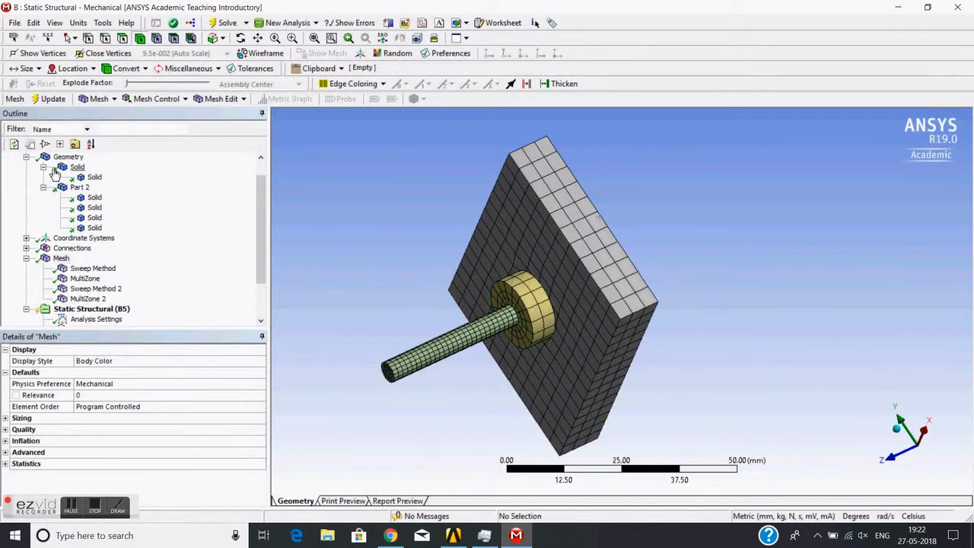
# Hide Part 2 to inspect the mesh of the rectangular block around its hole, and show all bodies again
pyautogui.click(84, 187)
pyautogui.rightClick(81, 190)
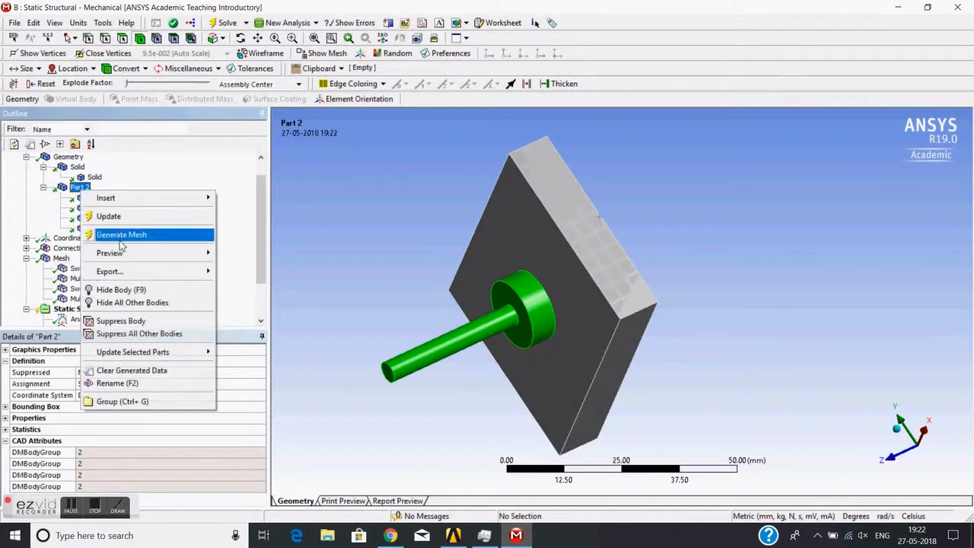
pyautogui.click(117, 290)
pyautogui.click(61, 258)
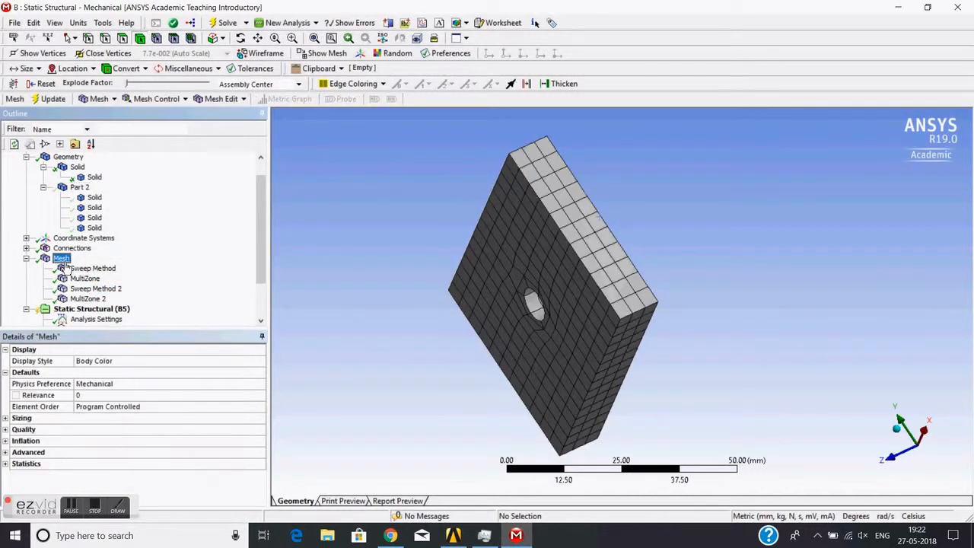
pyautogui.rightClick(337, 196)
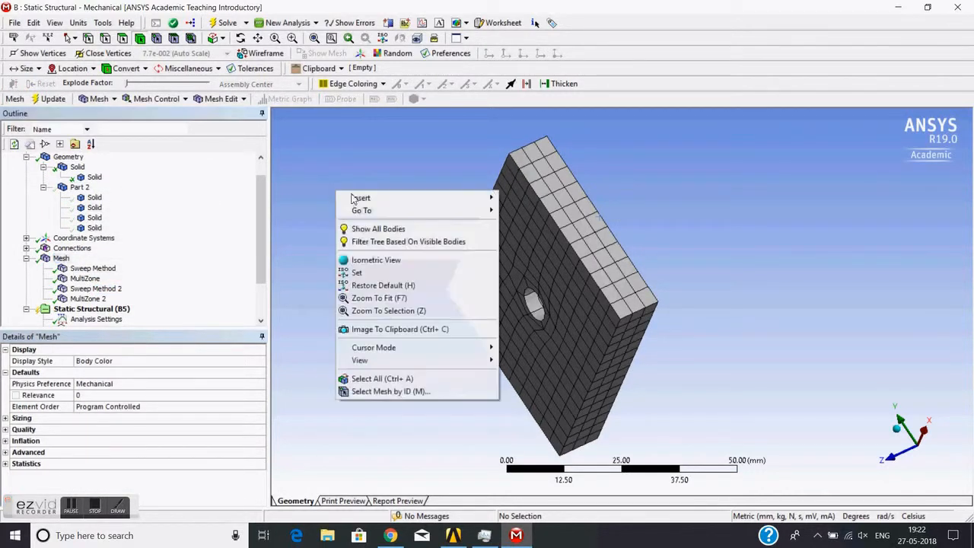
pyautogui.click(380, 227)
# Show the mesh statistics for the whole assembly and inspect the complete mesh
pyautogui.moveTo(265, 238); pyautogui.dragTo(267, 270)
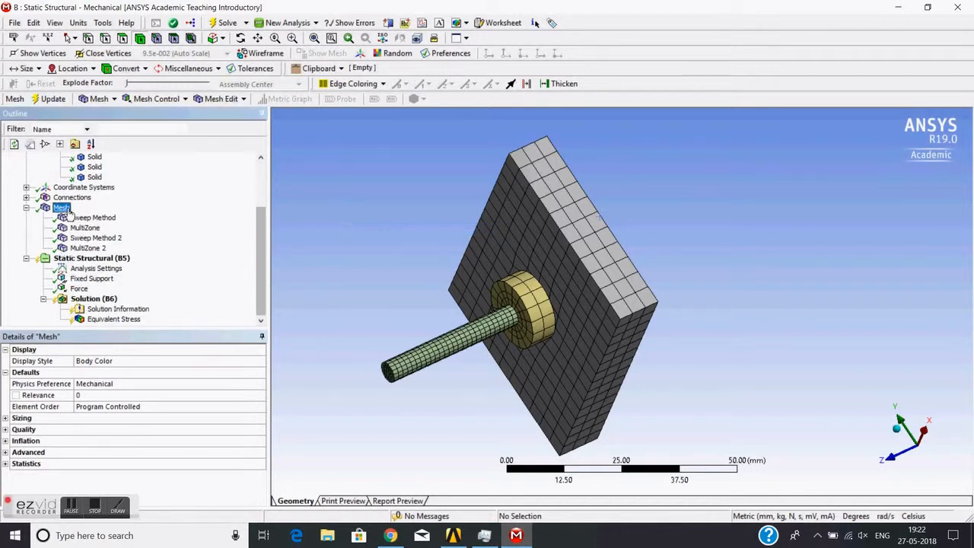
pyautogui.click(6, 465)
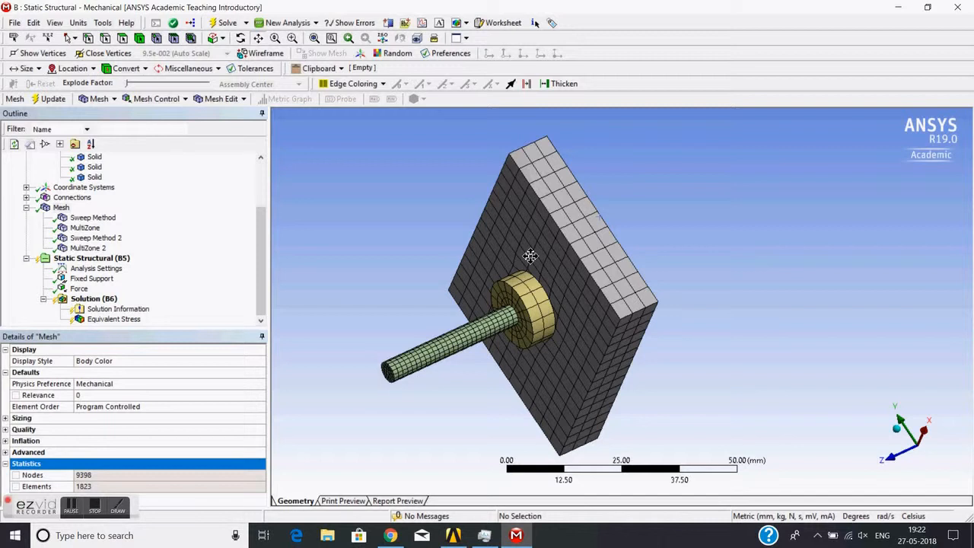
pyautogui.moveTo(361, 211); pyautogui.dragTo(396, 202)
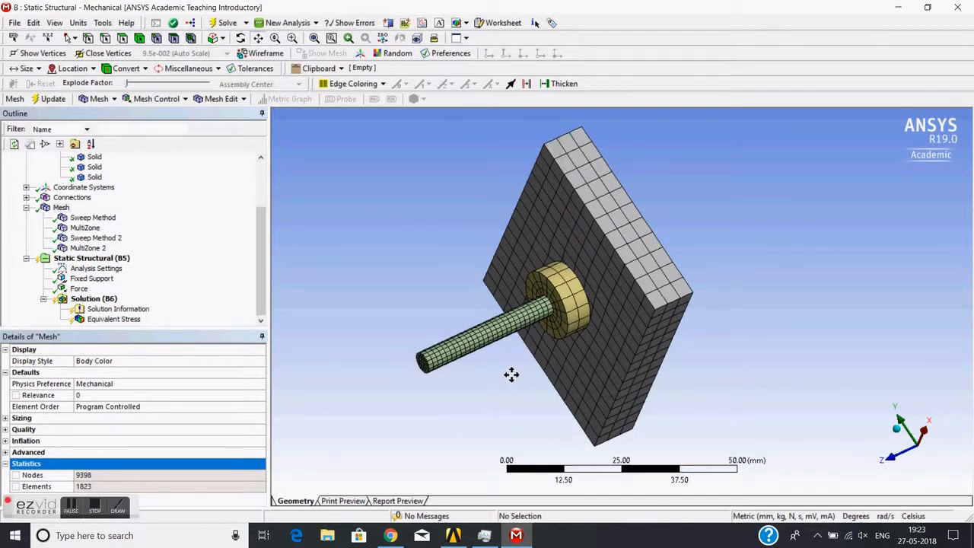
pyautogui.moveTo(457, 271); pyautogui.dragTo(493, 230, button='middle')
# Review the faces scoped to the fixed support on the block and the force on the shaft's free end
pyautogui.click(93, 279)
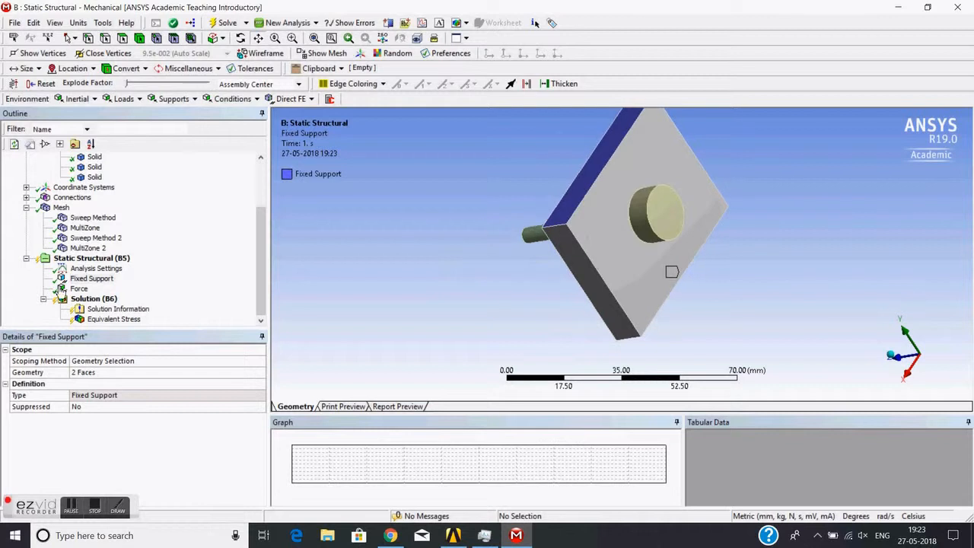
pyautogui.moveTo(420, 200); pyautogui.dragTo(561, 187, button='middle')
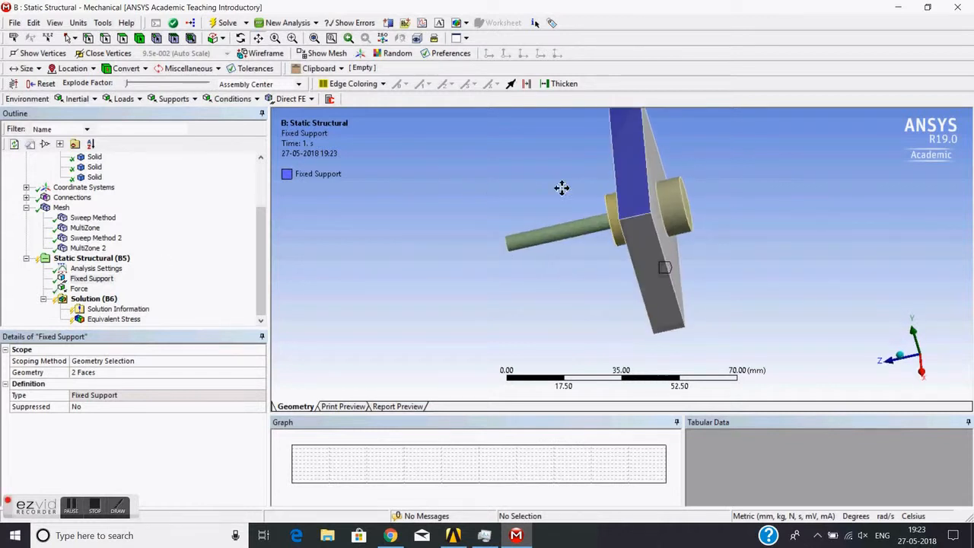
pyautogui.moveTo(611, 157); pyautogui.dragTo(694, 304, button='middle')
pyautogui.moveTo(574, 202); pyautogui.dragTo(620, 275, button='middle')
pyautogui.click(78, 288)
pyautogui.scroll(3, 620, 275)
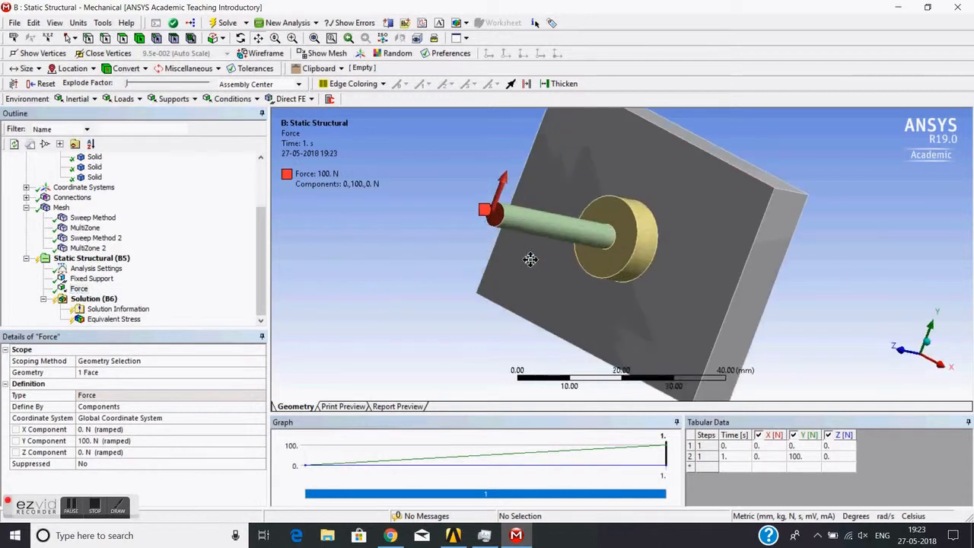
pyautogui.moveTo(454, 247); pyautogui.dragTo(415, 255, button='middle')
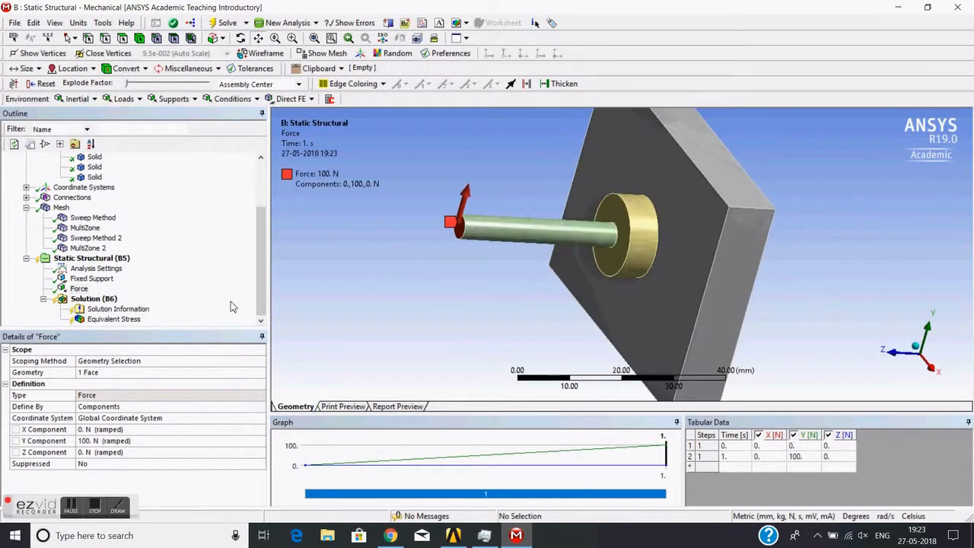
# Solve the static structural analysis and display the Equivalent Stress result on the deformed assembly
pyautogui.rightClick(89, 260)
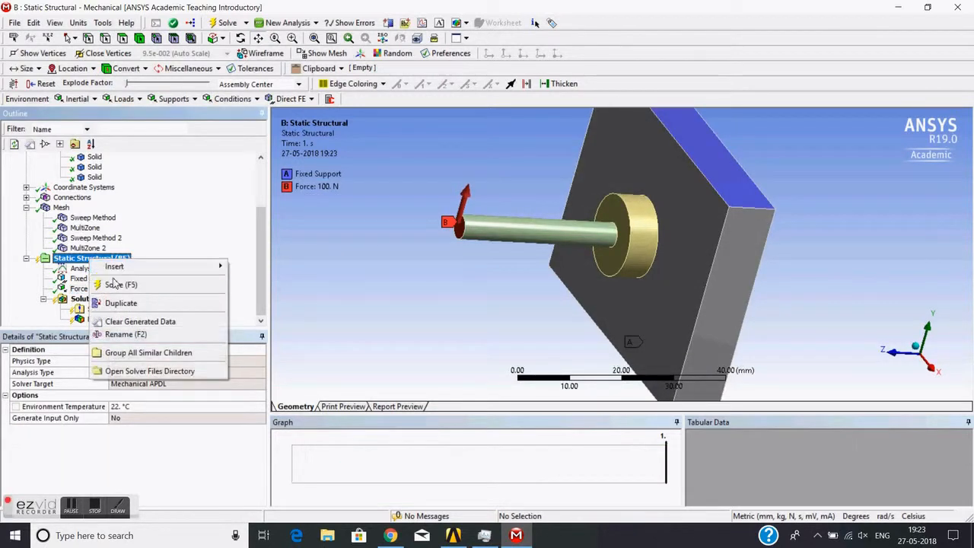
pyautogui.click(115, 284)
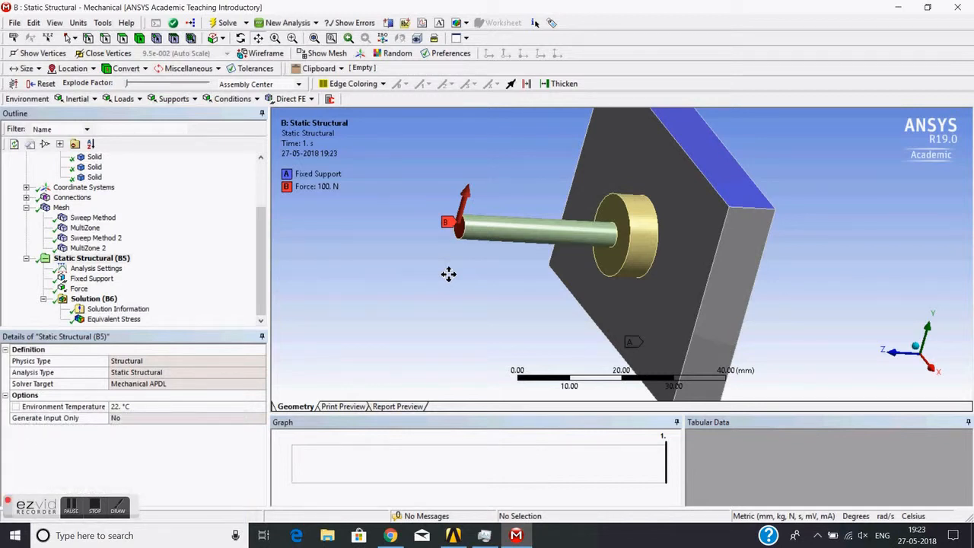
pyautogui.click(99, 320)
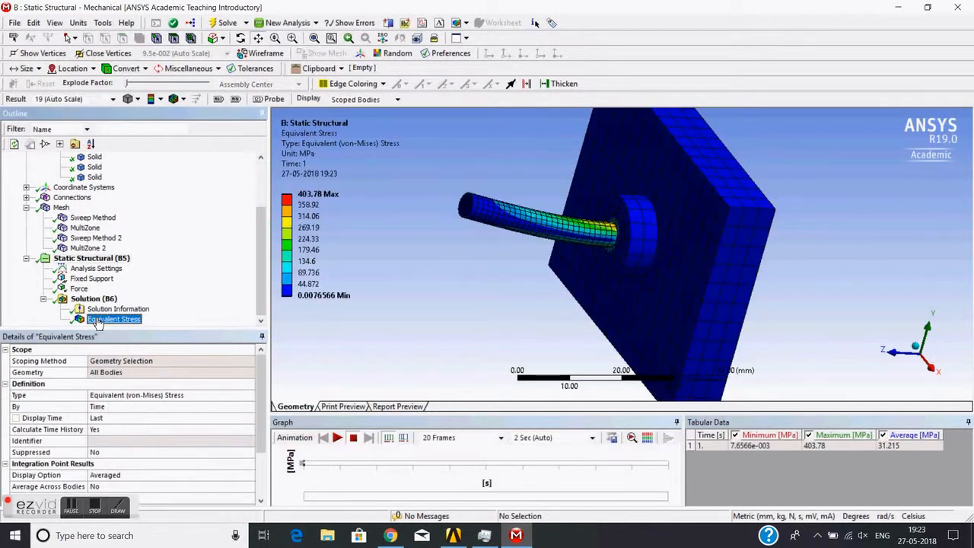
pyautogui.moveTo(518, 240); pyautogui.dragTo(439, 226, button='middle')
pyautogui.scroll(-2, 447, 245)
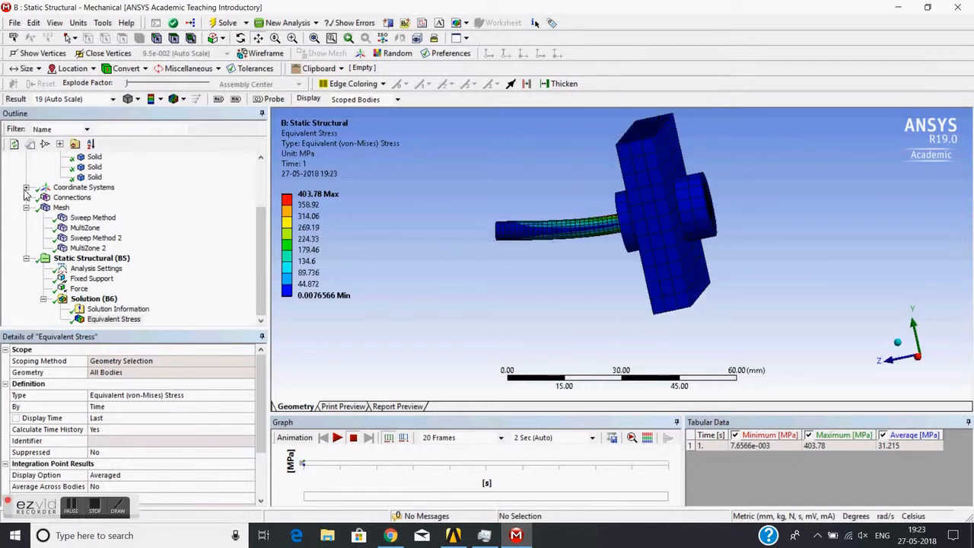
# List the contacts under the connections and examine the contact and target faces of the first contact region
pyautogui.click(26, 197)
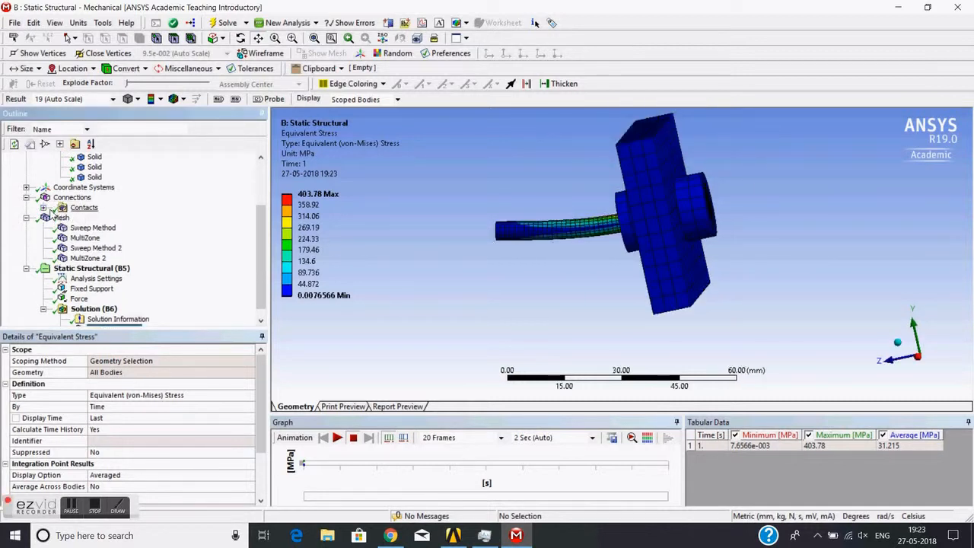
pyautogui.click(43, 207)
pyautogui.click(107, 217)
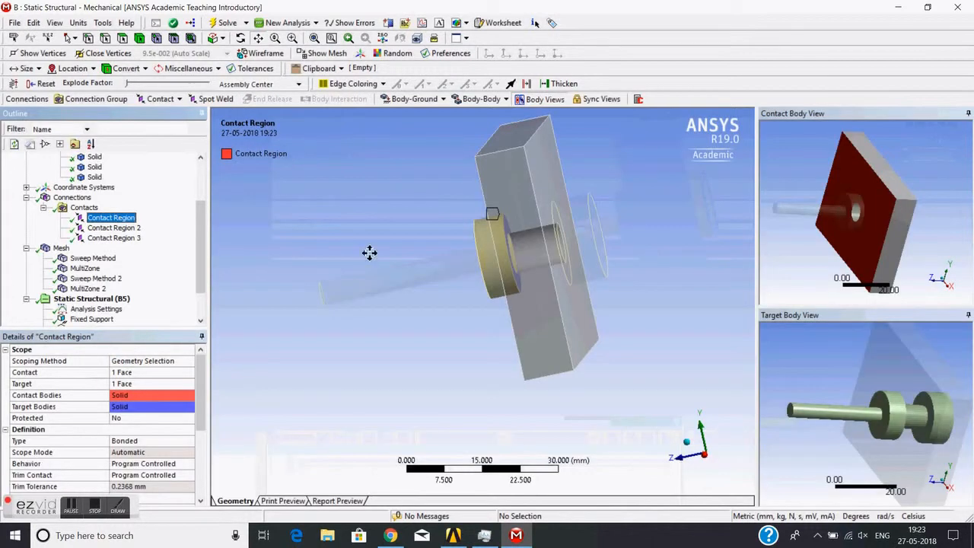
pyautogui.moveTo(905, 415)
pyautogui.mouseDown(button='middle')
pyautogui.moveTo(864, 435)
pyautogui.moveTo(890, 405)
pyautogui.mouseUp(button='middle')
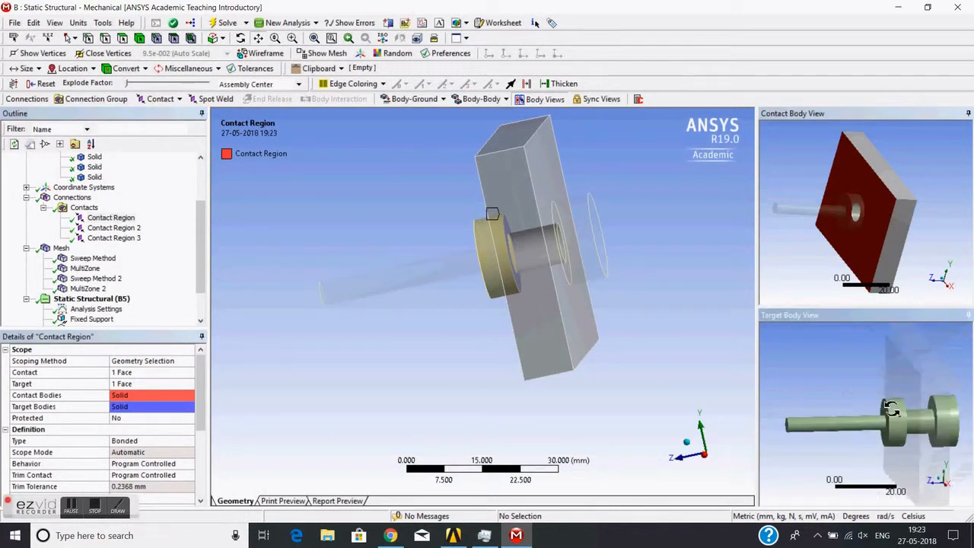
pyautogui.moveTo(775, 246); pyautogui.dragTo(792, 213, button='middle')
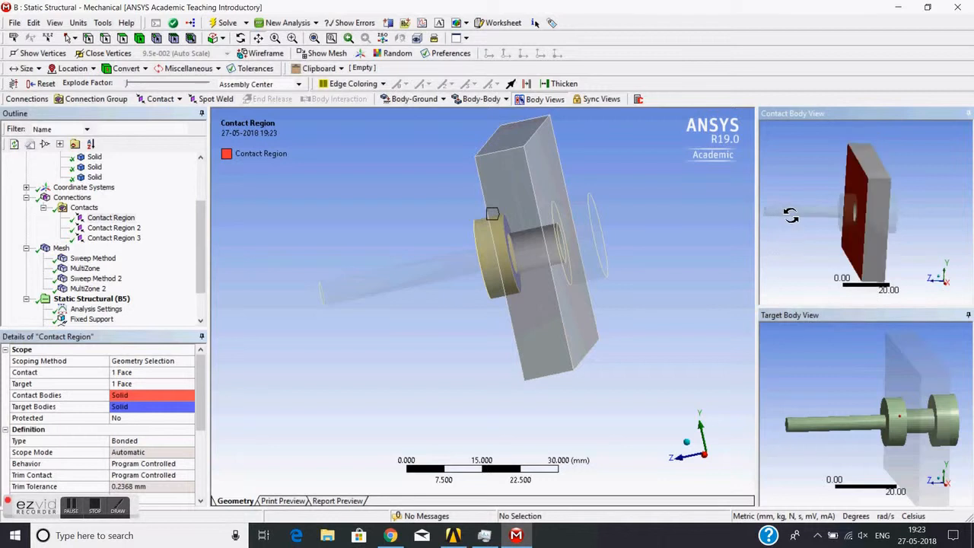
pyautogui.moveTo(826, 391); pyautogui.dragTo(862, 413, button='middle')
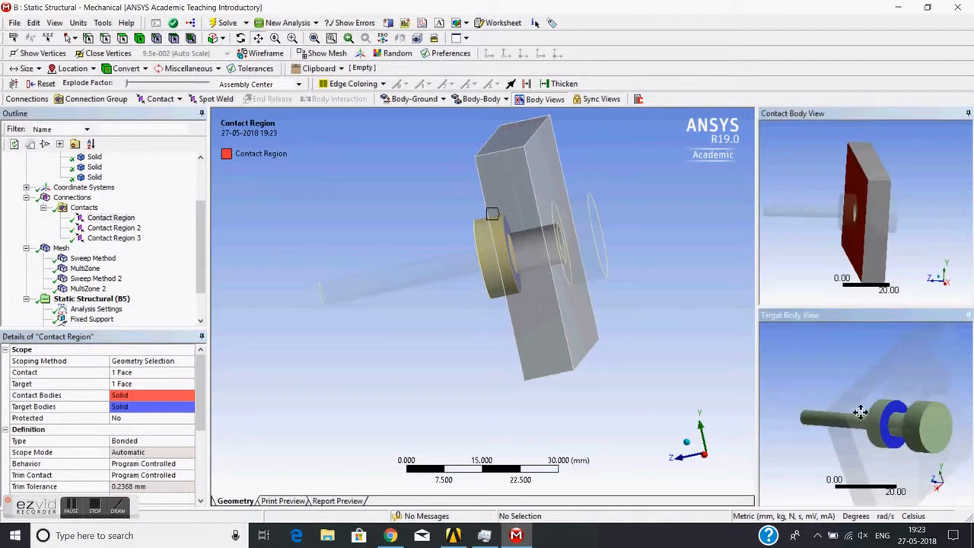
# Examine the faces of Contact Region 2, between the block's hole and the short cylinder
pyautogui.click(114, 227)
pyautogui.moveTo(625, 292); pyautogui.dragTo(583, 281, button='middle')
pyautogui.moveTo(840, 398); pyautogui.dragTo(860, 404, button='middle')
pyautogui.moveTo(817, 237); pyautogui.dragTo(853, 238, button='middle')
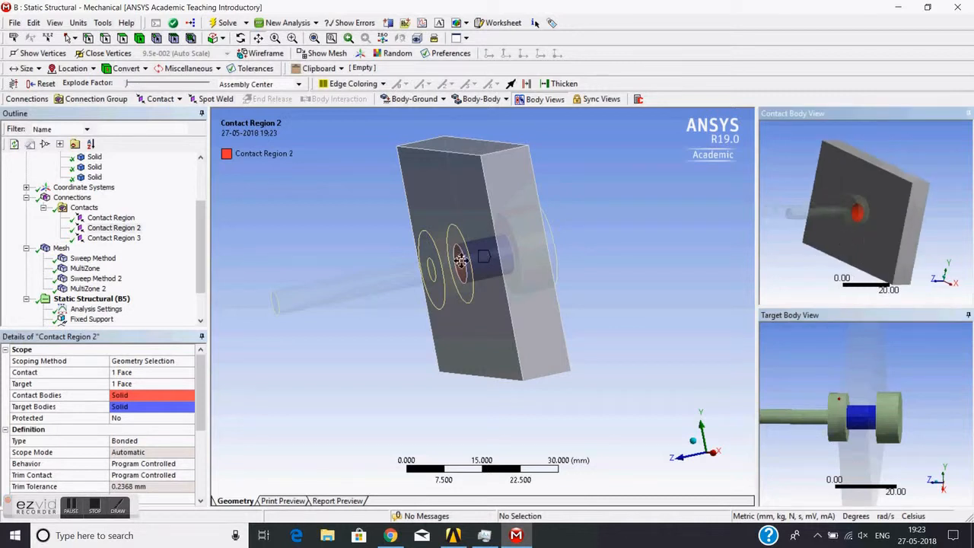
# Examine the faces of Contact Region 3, between the block and the end disc
pyautogui.click(118, 242)
pyautogui.moveTo(604, 243); pyautogui.dragTo(548, 246, button='middle')
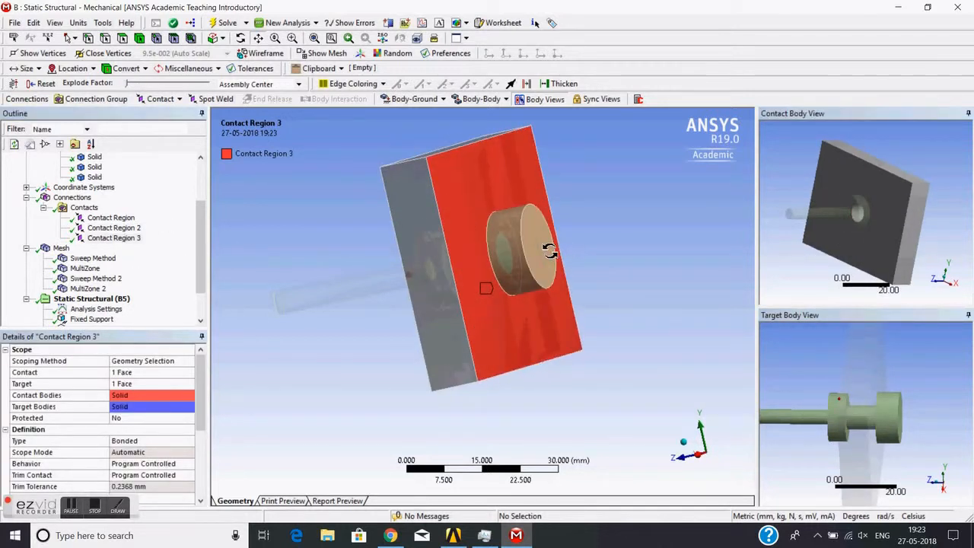
pyautogui.moveTo(802, 172); pyautogui.dragTo(759, 180, button='middle')
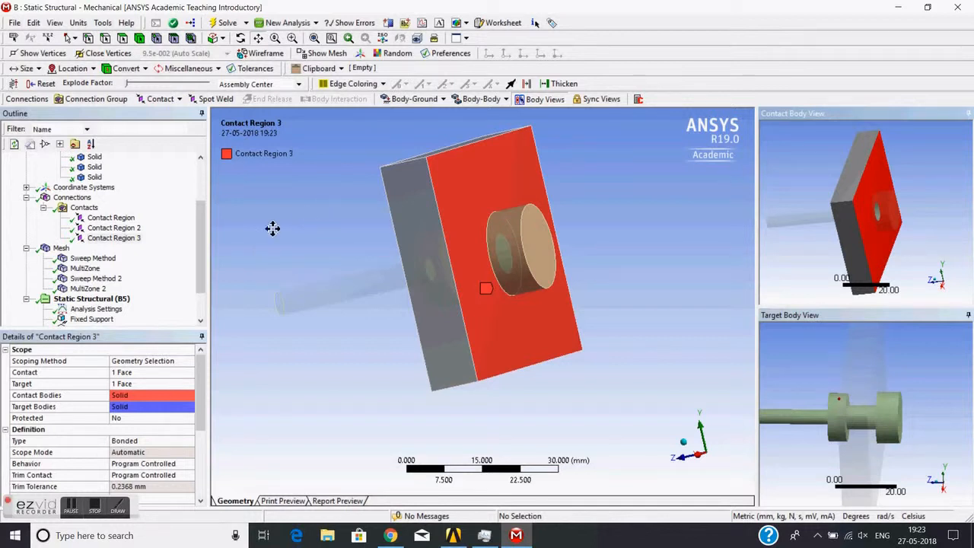
# Compare the definition details of all three contact regions
pyautogui.click(110, 218)
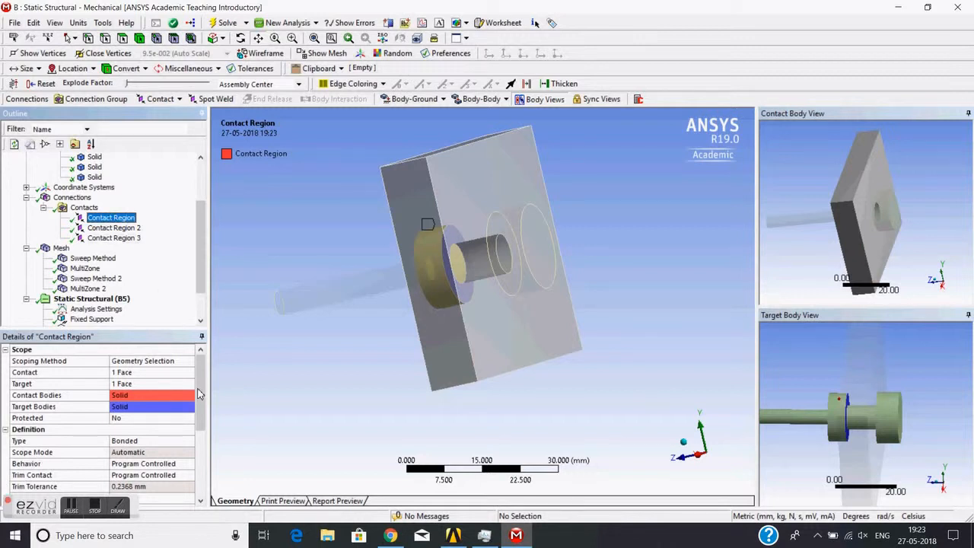
pyautogui.scroll(-2, 198, 393)
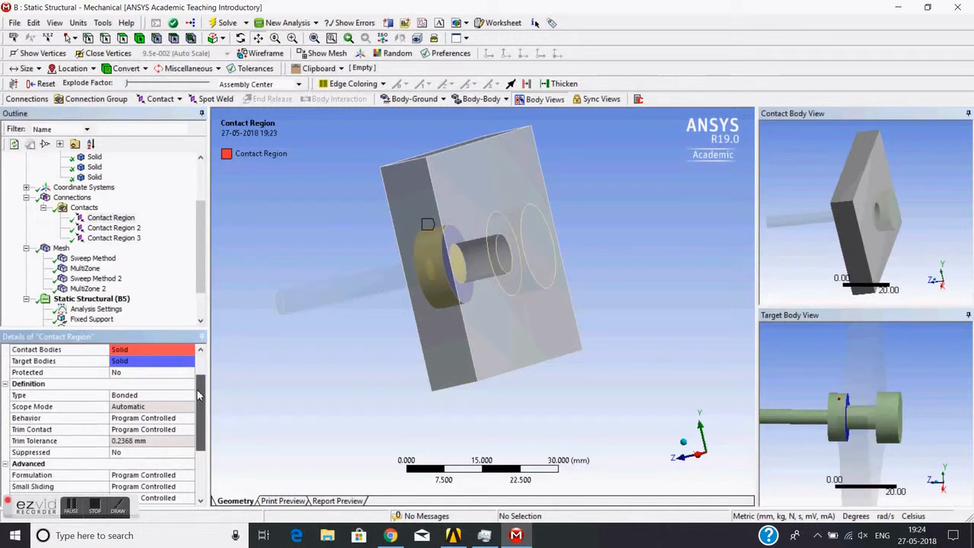
pyautogui.click(114, 228)
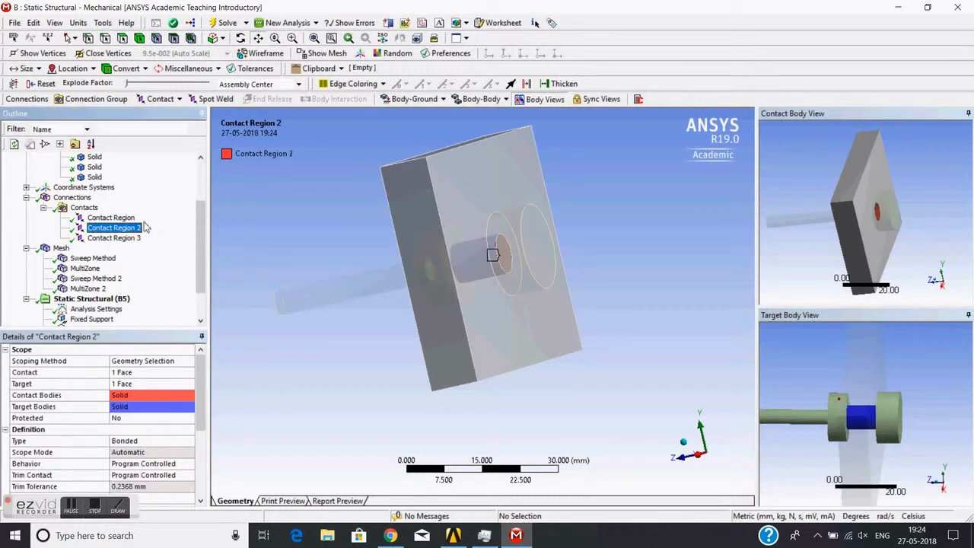
pyautogui.click(136, 238)
# View the available contact types for the first contact region and leave it as Bonded
pyautogui.click(111, 218)
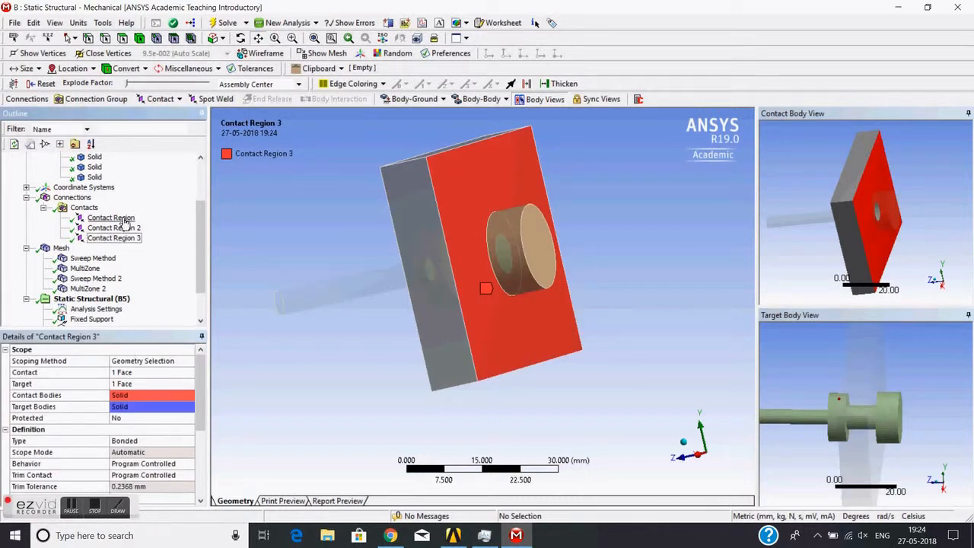
pyautogui.click(164, 441)
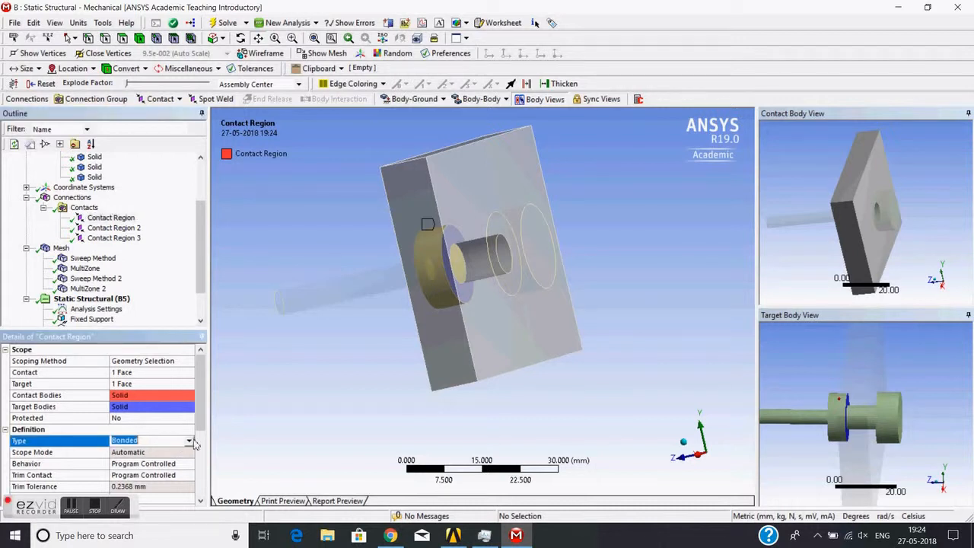
pyautogui.click(189, 443)
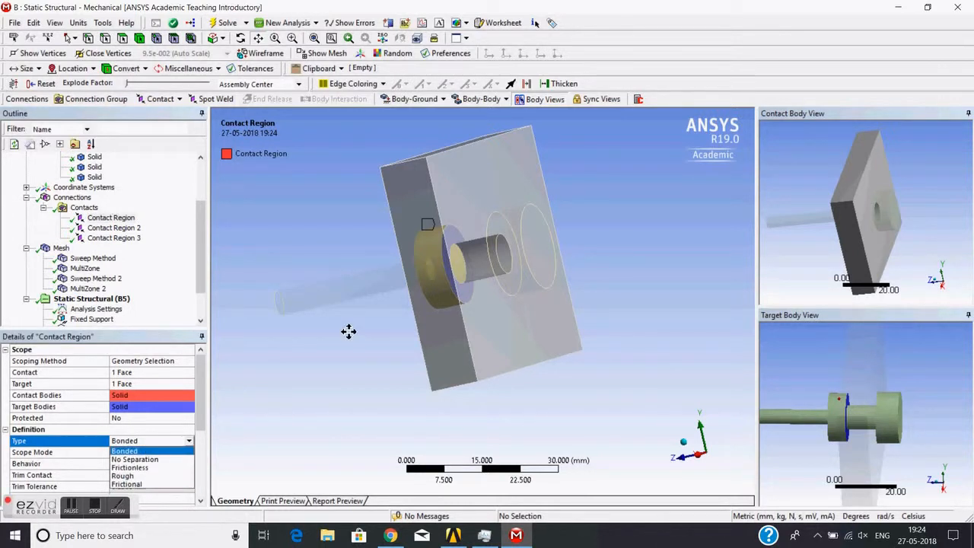
pyautogui.click(307, 349)
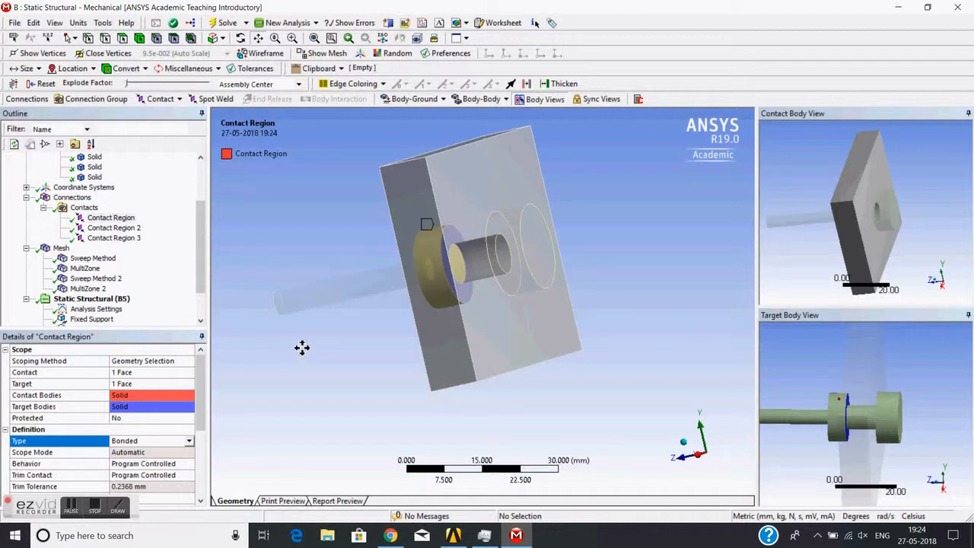